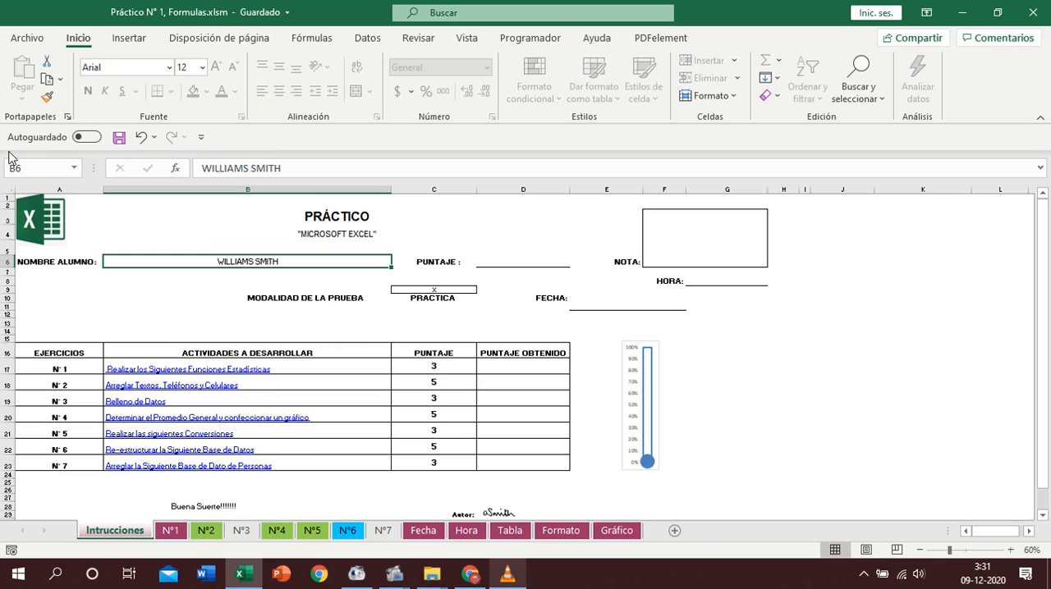
- Enter the current date in the FECHA cell E11, and check the Fecha sheet before returning to Intrucciones
click(628, 305)
key(ctrl+;)
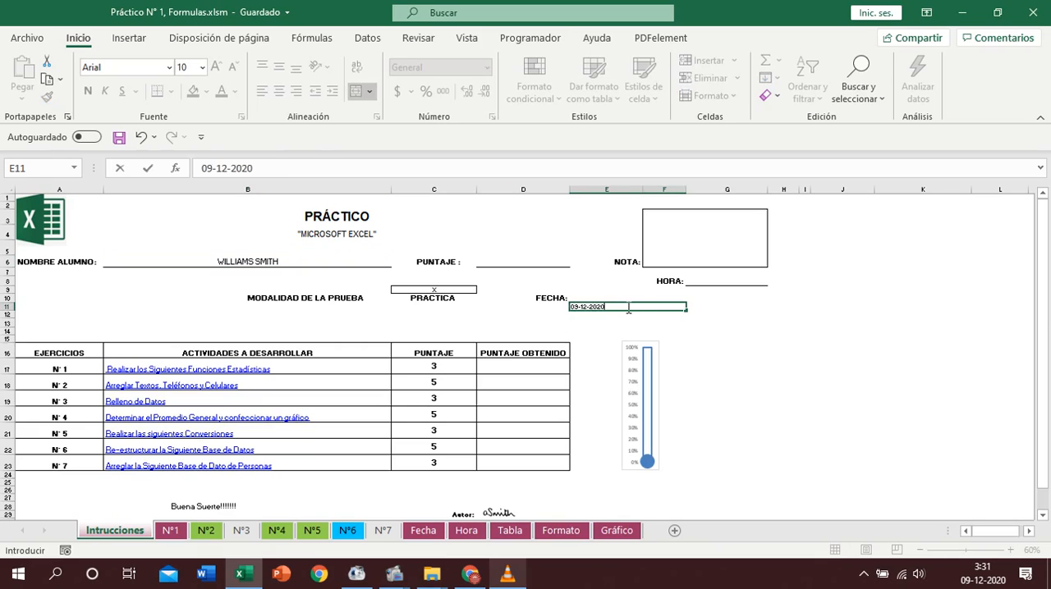
key(Return)
click(424, 531)
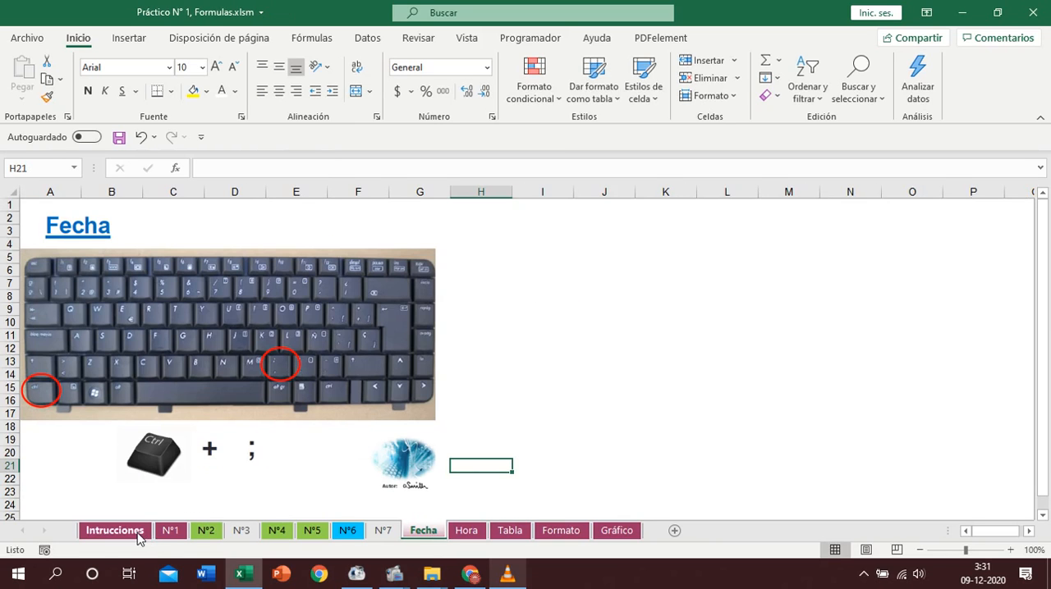
click(137, 536)
- Enter the current time in the HORA cell G8, and check the Hora sheet before returning to Intrucciones
click(732, 281)
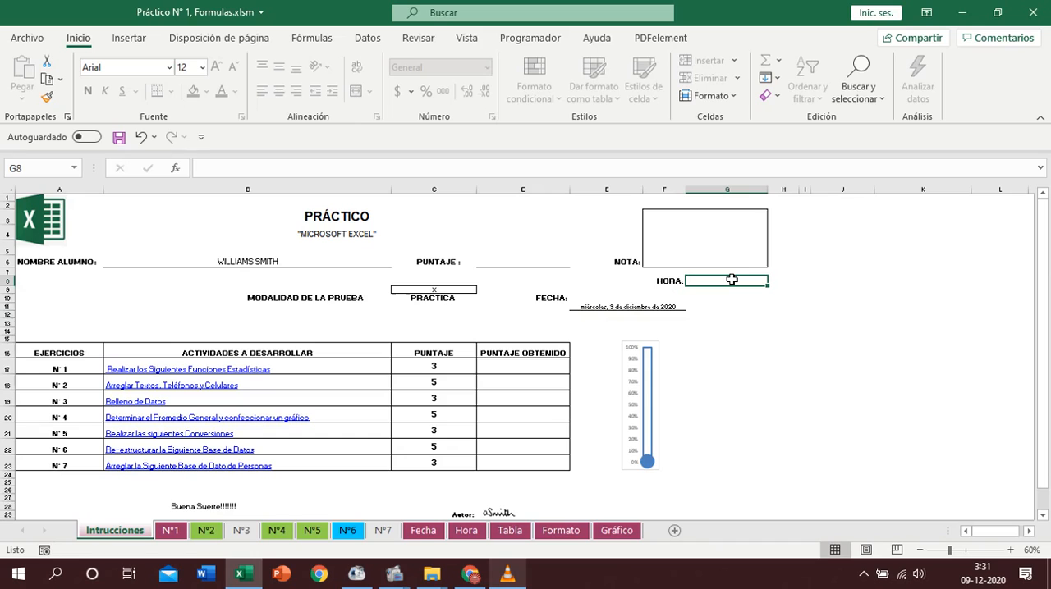
key(ctrl+shift+colon)
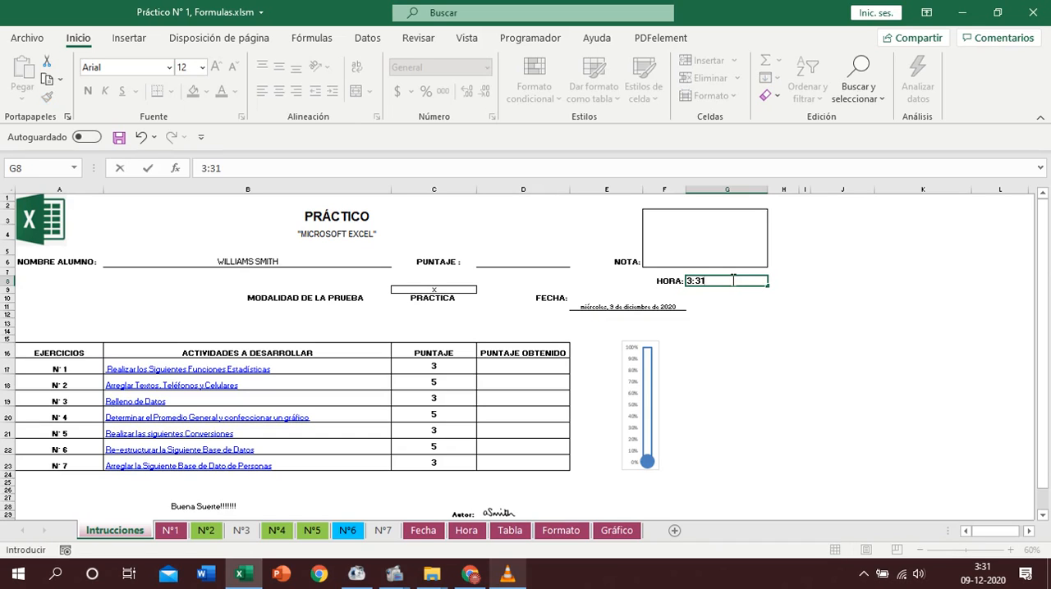
key(Return)
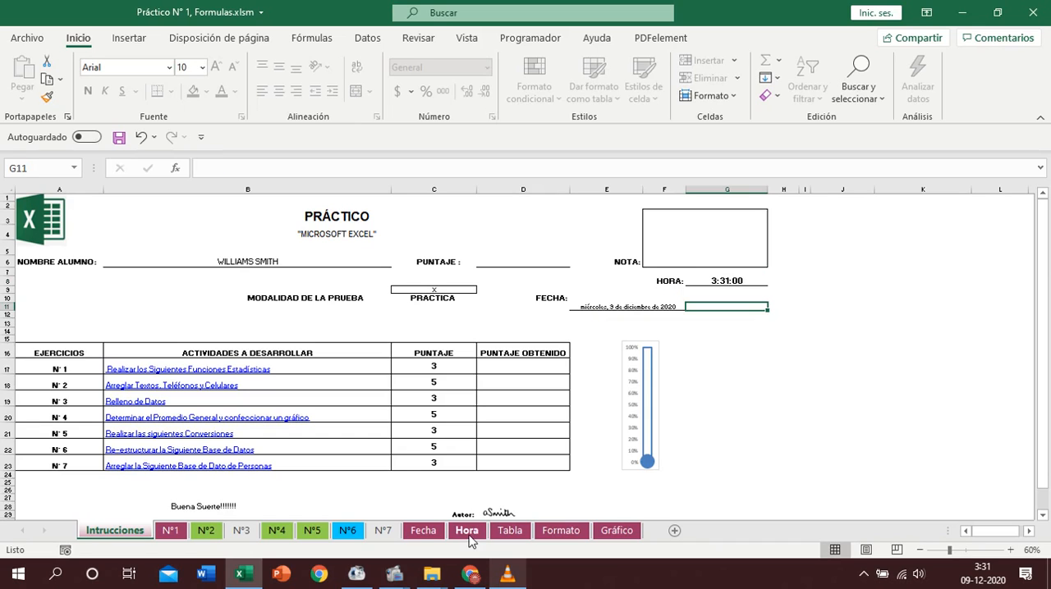
click(467, 532)
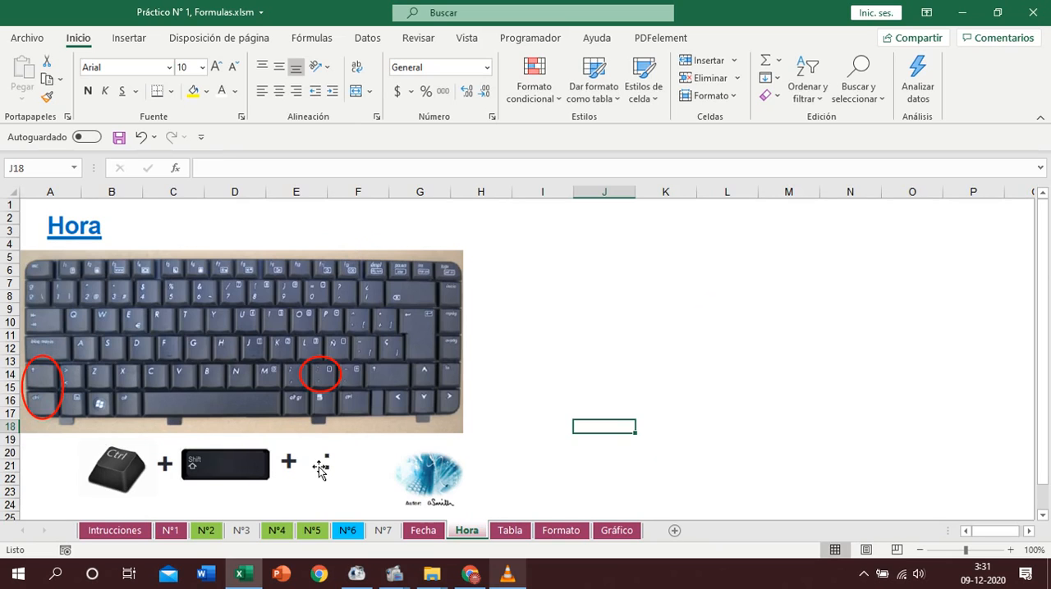
click(123, 532)
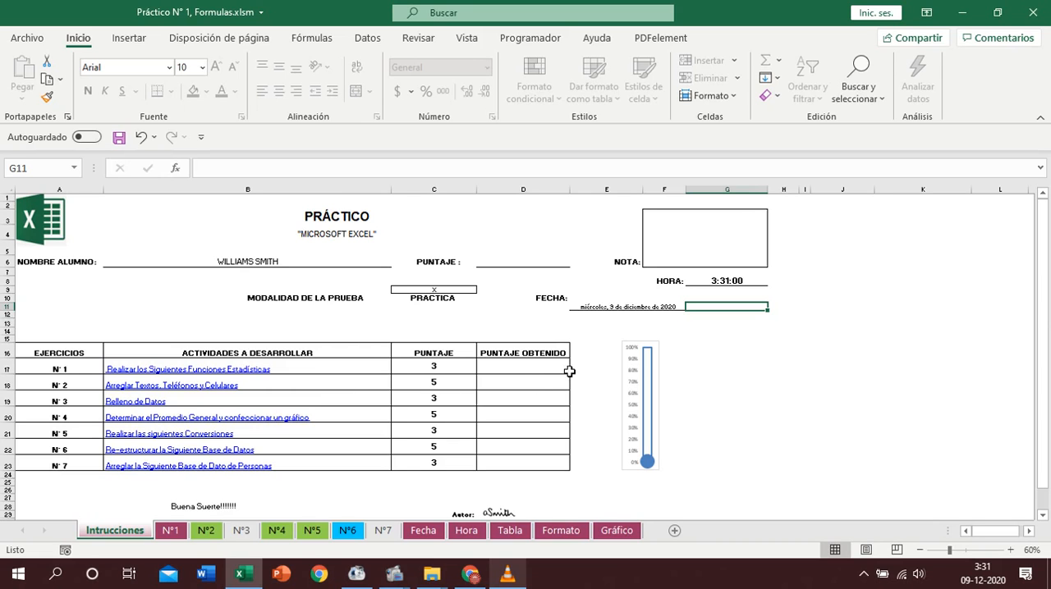
- Open exercise N°1 from the activities list and convert the grades range A7:G39 into a table with headers
click(214, 369)
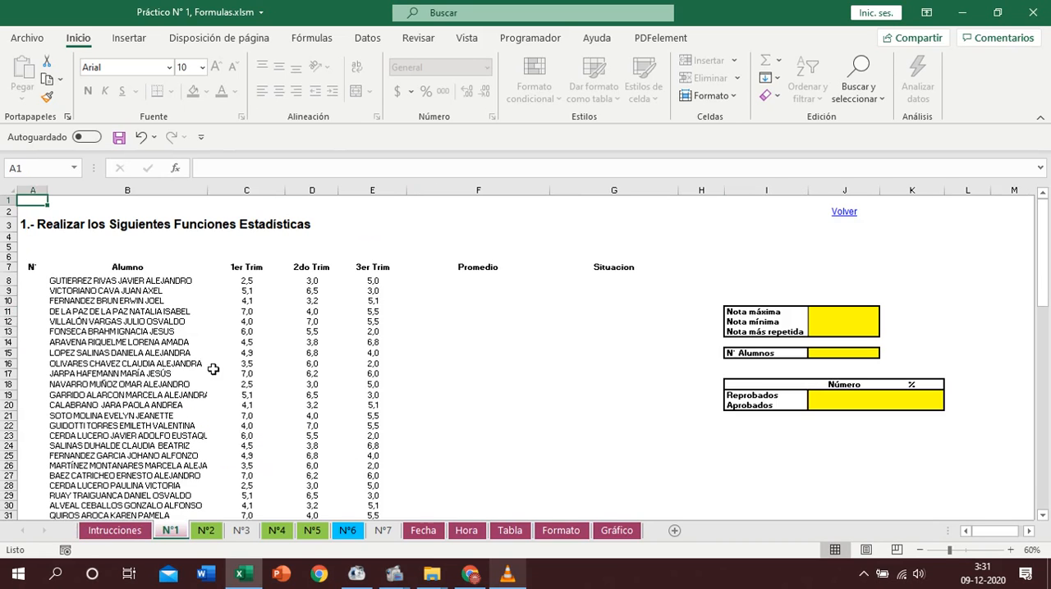
click(215, 332)
key(ctrl+t)
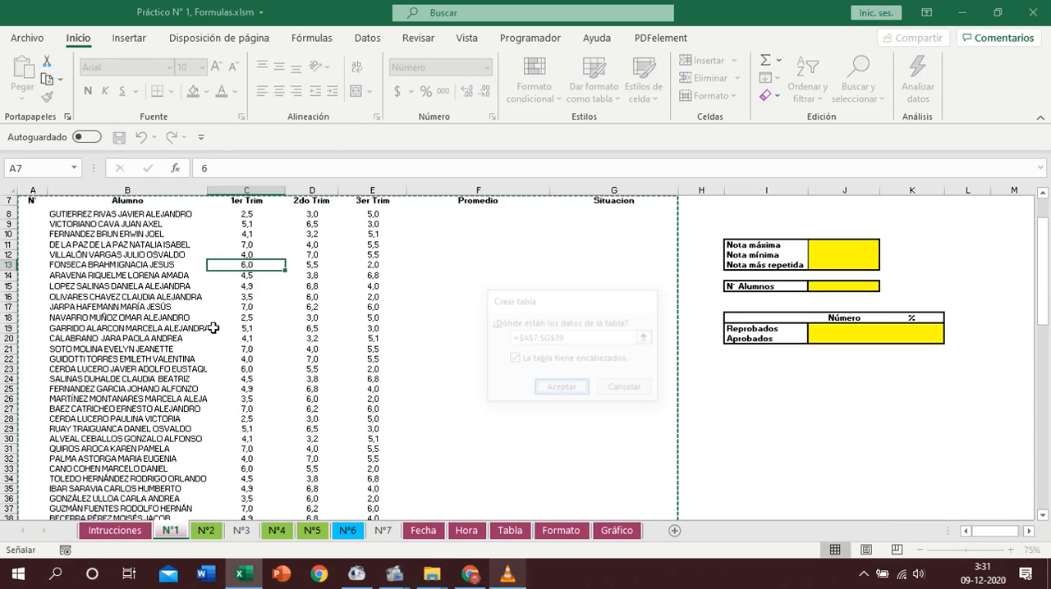
key(Return)
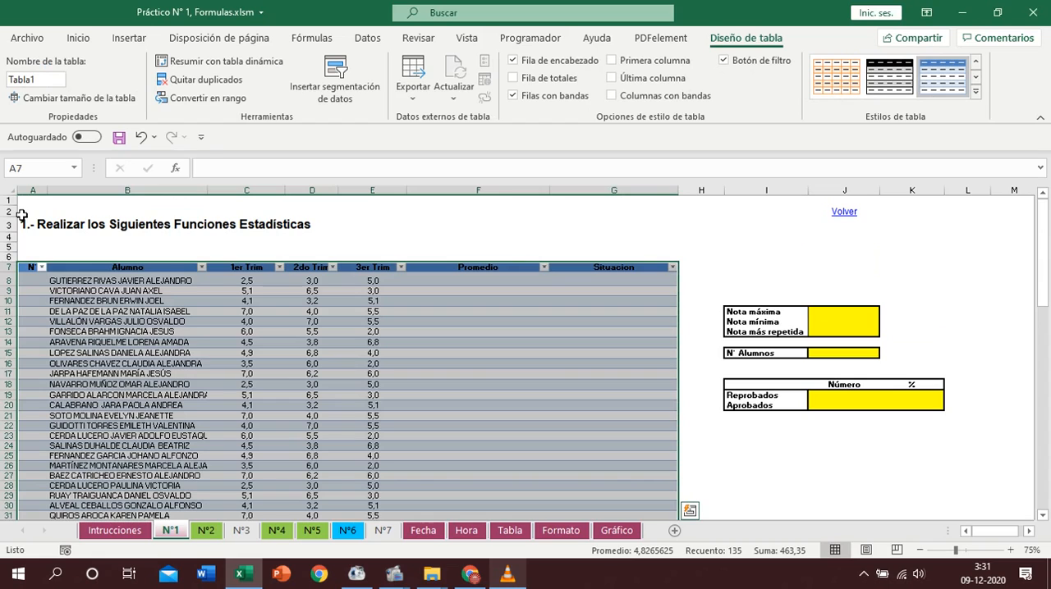
- Number the students in the N° column with a fill series starting at 1, and center the numbers
click(35, 280)
text(1)
click(29, 330)
click(39, 281)
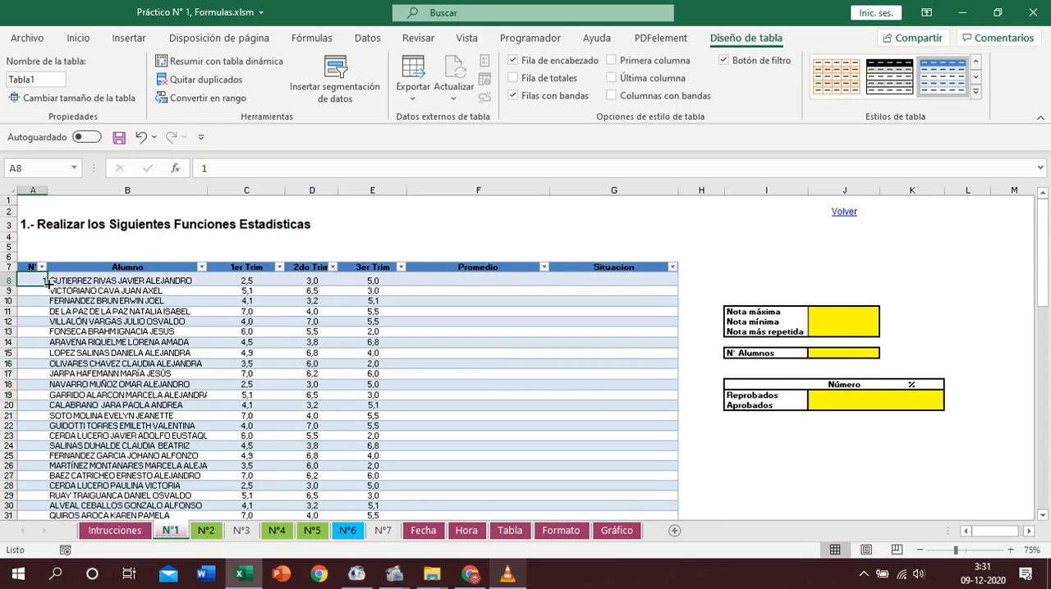
double_click(48, 287)
click(56, 508)
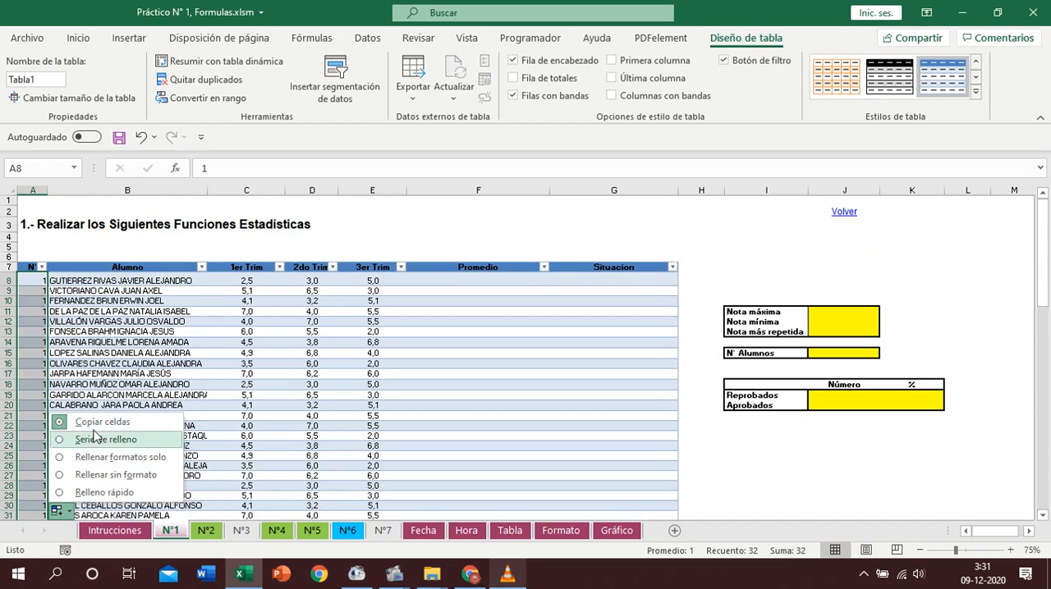
click(105, 439)
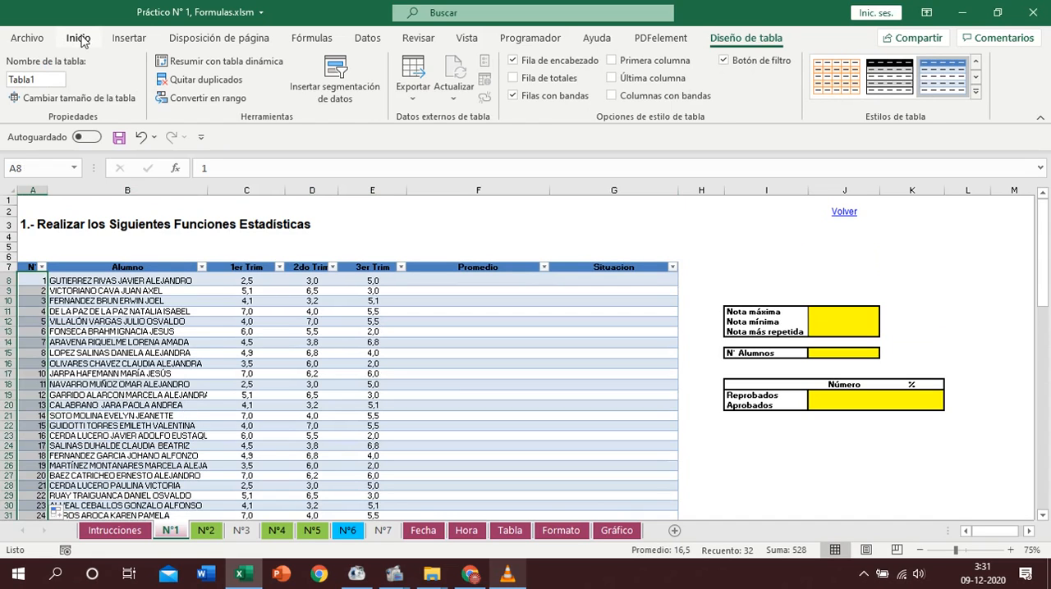
click(79, 39)
click(279, 90)
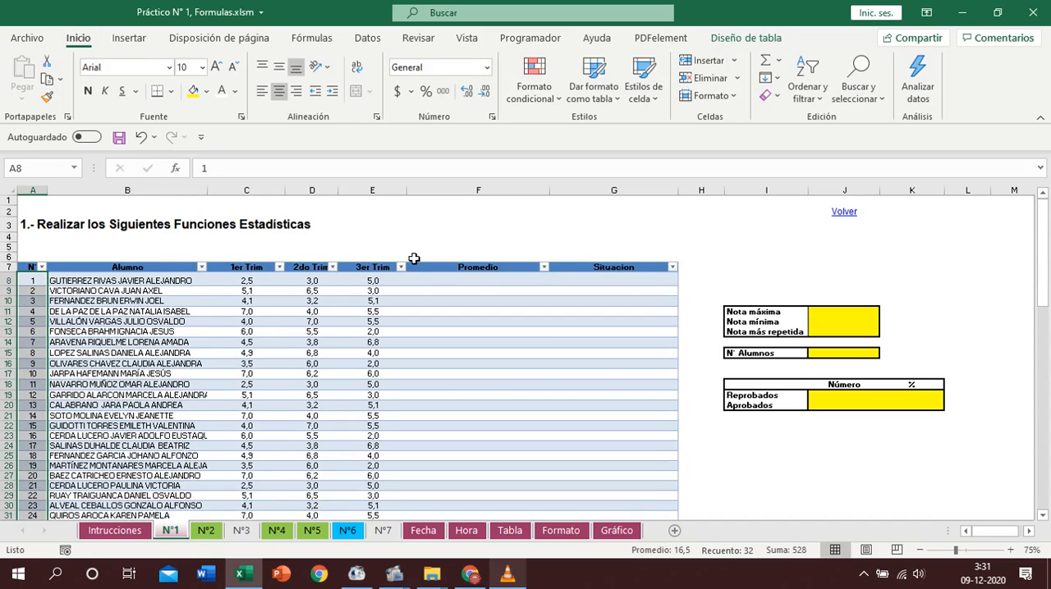
- Calculate each student's average of the three Trim grades in the Promedio column with the Promedio function
drag(240, 283, 386, 282)
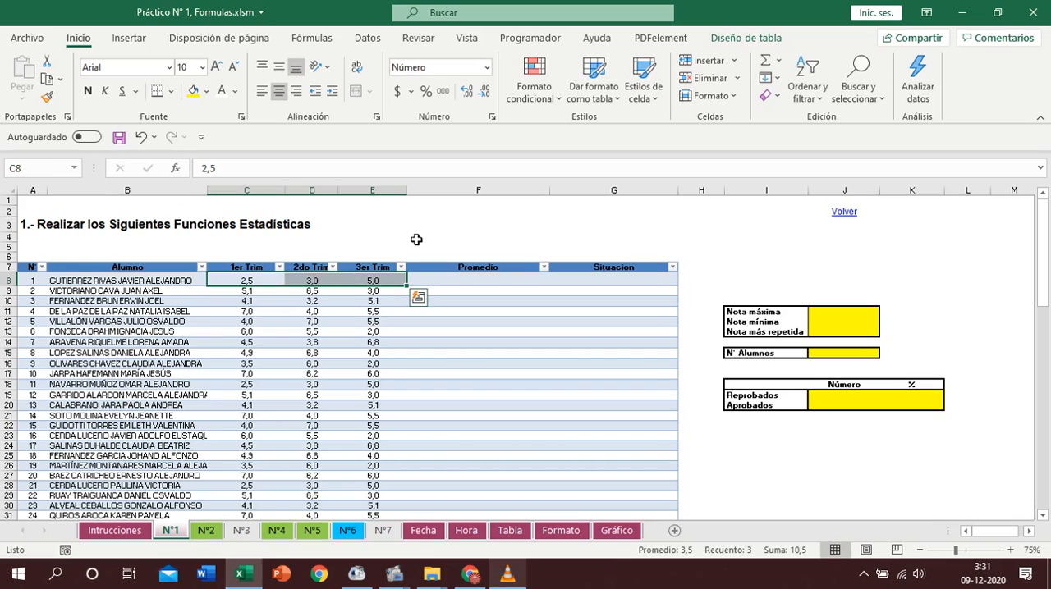
click(778, 60)
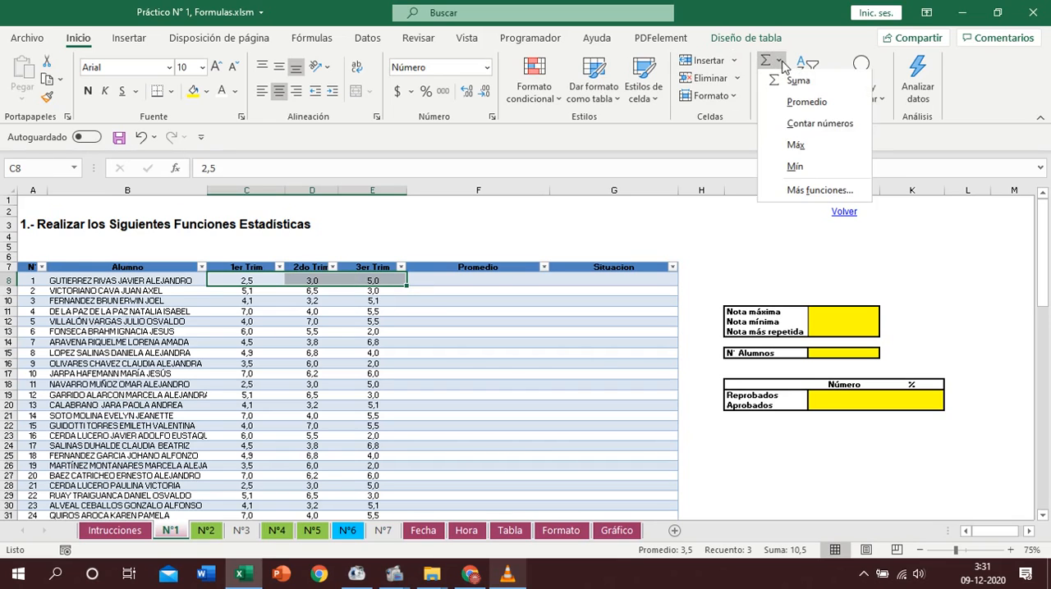
click(802, 107)
click(615, 280)
text(+)
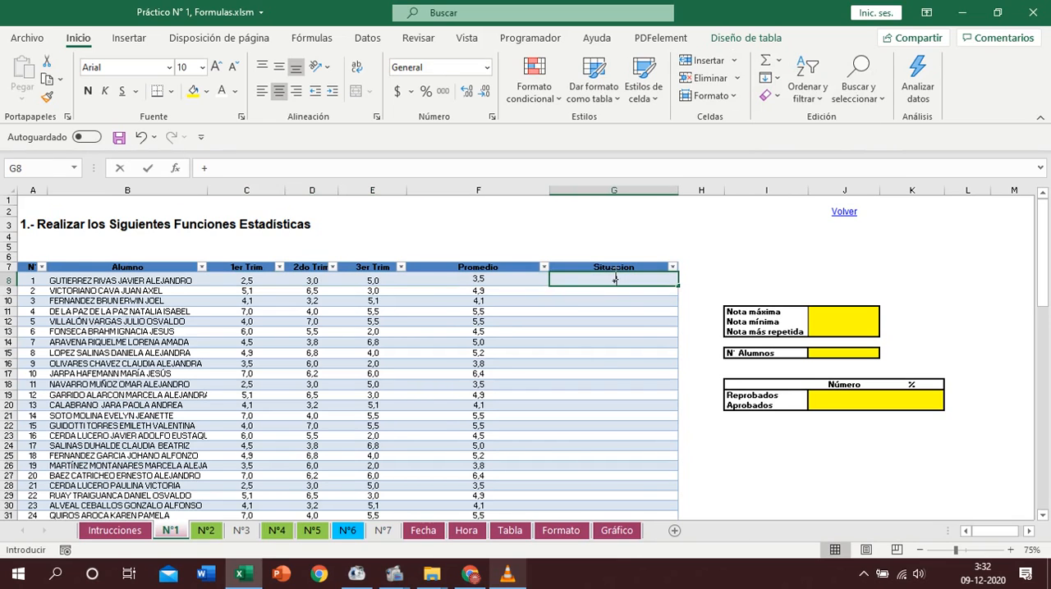
text(SI()
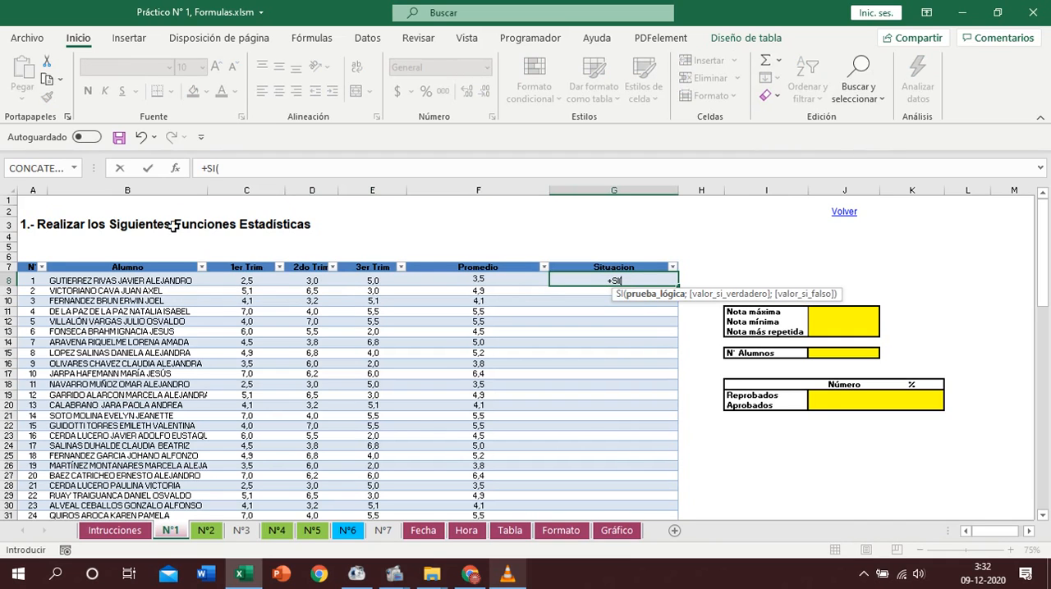
click(174, 168)
drag(509, 241, 452, 320)
click(478, 280)
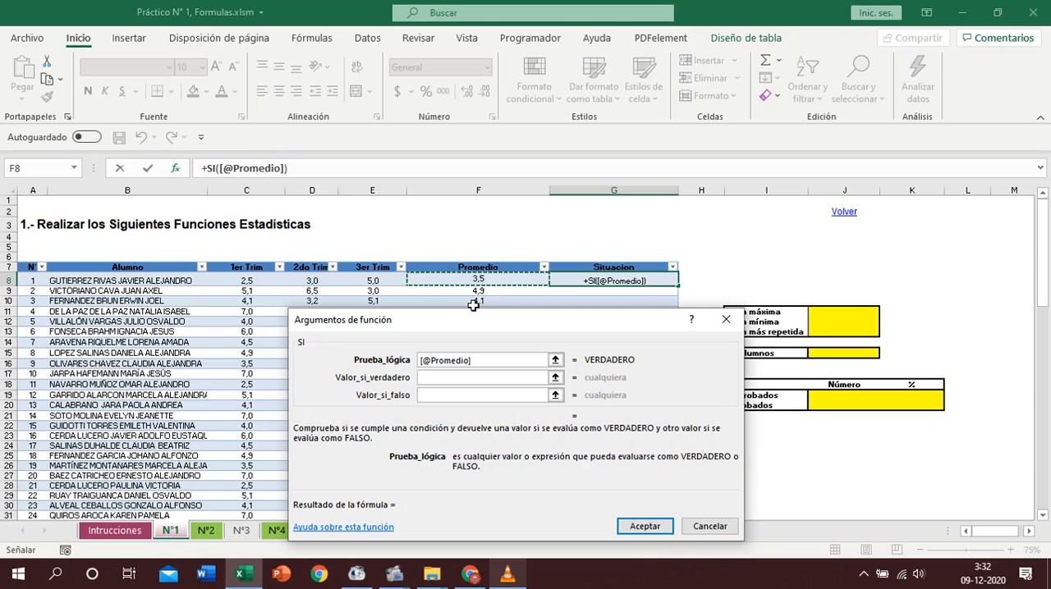
text(<4)
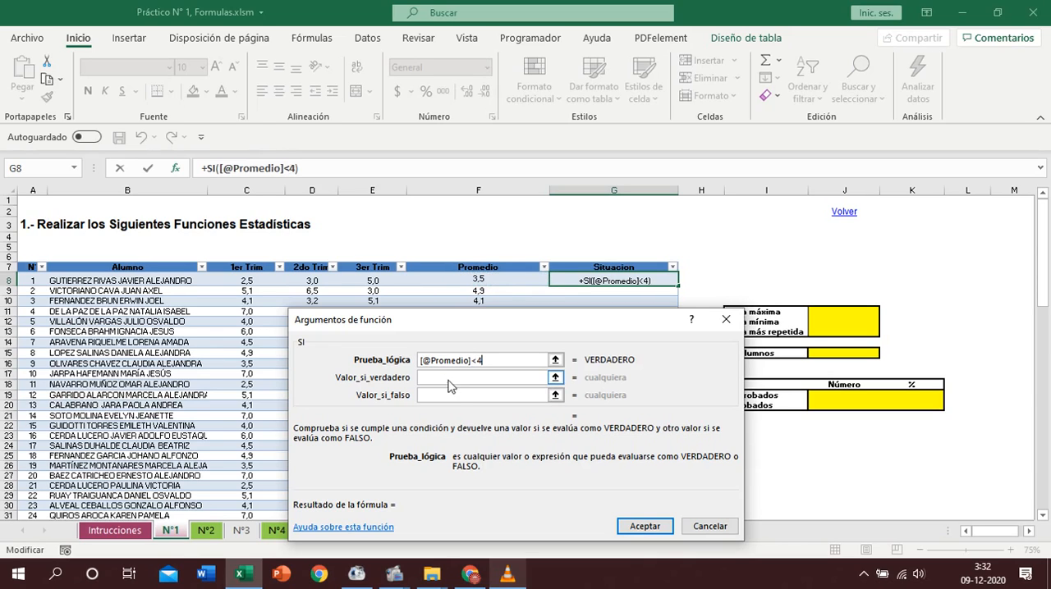
- Set the value returned by the SI formula when the test is true to Reprobo
click(449, 379)
text(rEPROBO)
key(BackSpace)
key(BackSpace)
key(BackSpace)
key(BackSpace)
key(BackSpace)
key(BackSpace)
key(BackSpace)
text(Reprobo)
- Set the SI formula's false value to Aprobo and apply the formula to the Situacion column
click(430, 393)
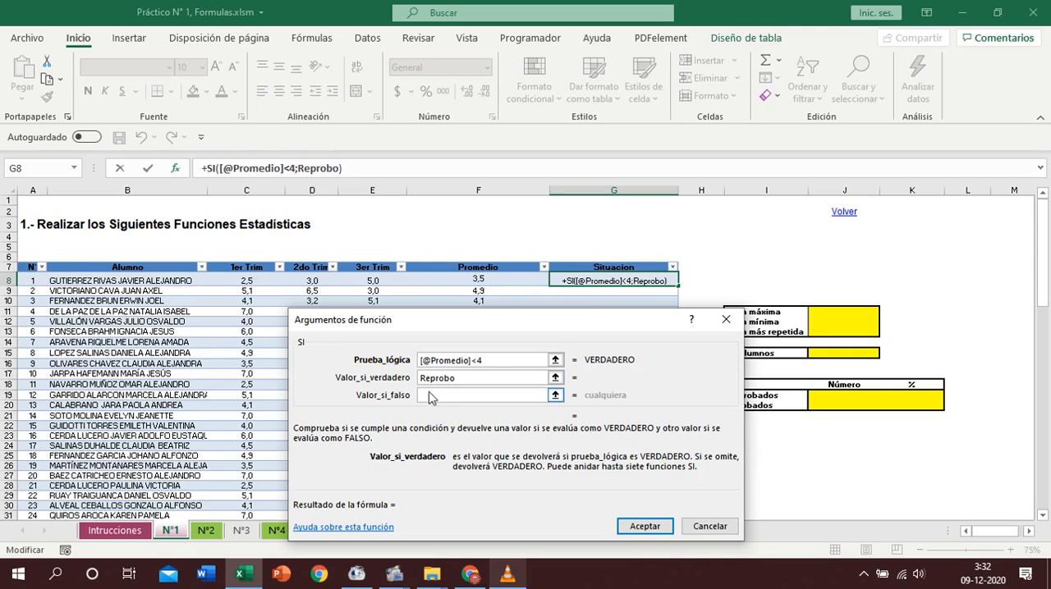
text(Aprobo)
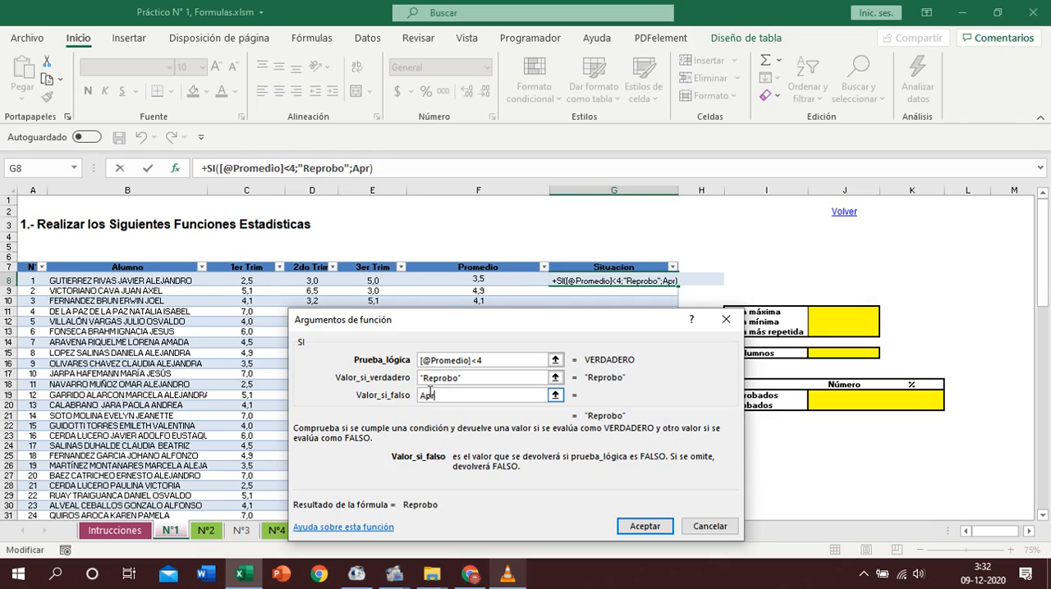
click(640, 527)
key(Return)
- Calculate the Nota máxima in J11 with the MAX function over the table's Promedio column
click(837, 318)
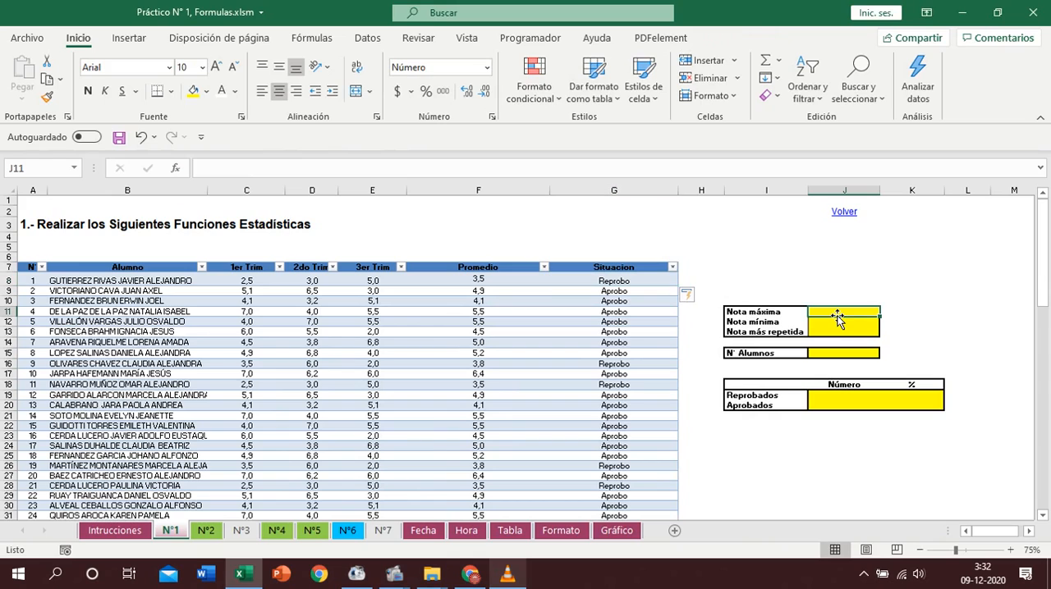
text(+max()
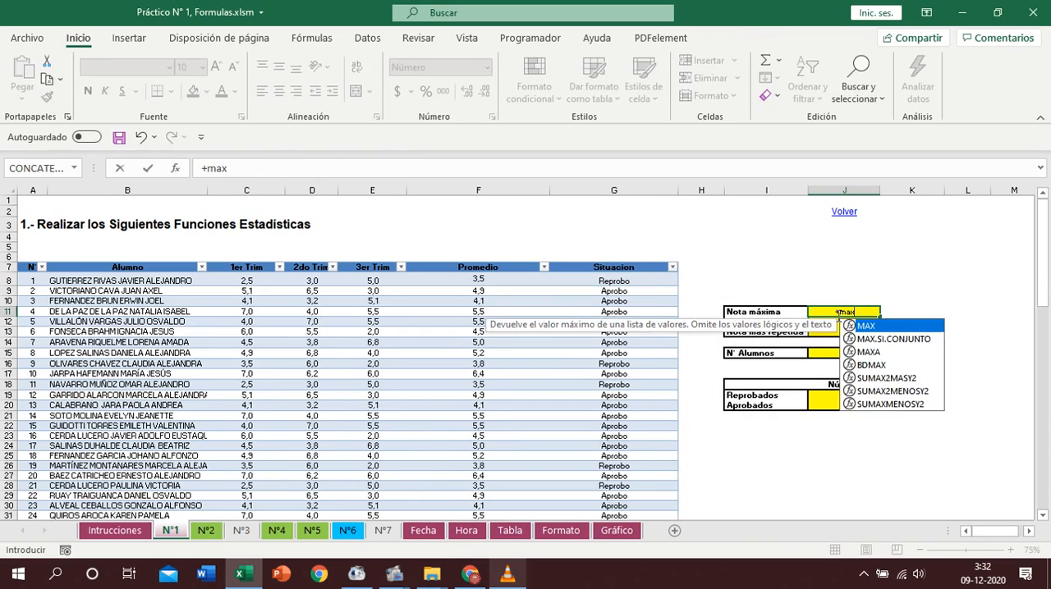
click(493, 261)
key(Return)
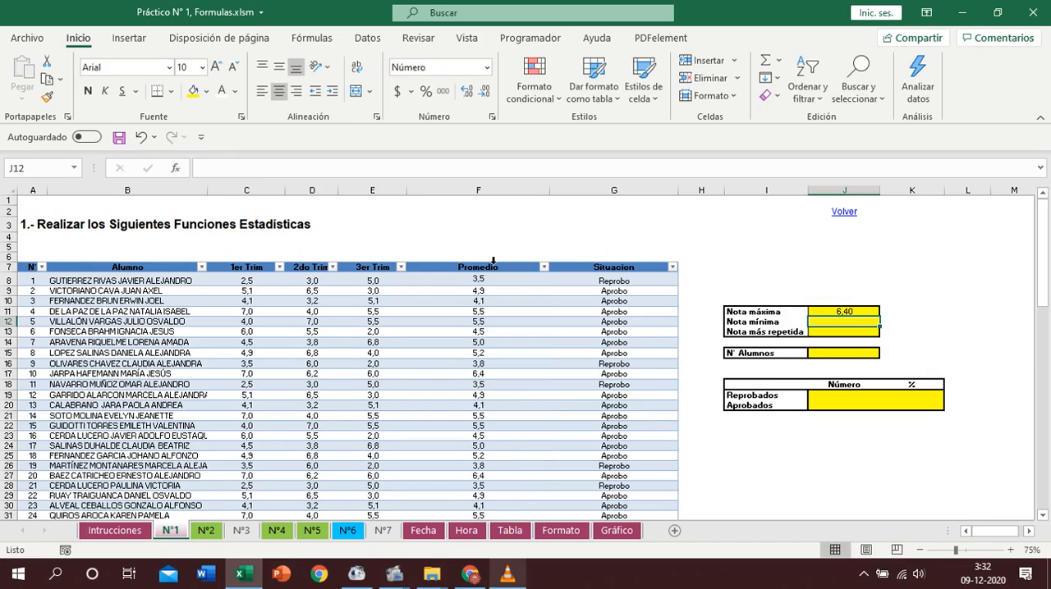
- Calculate the Nota mínima in J12 with the MIN function over the table's Promedio column
text(+mi)
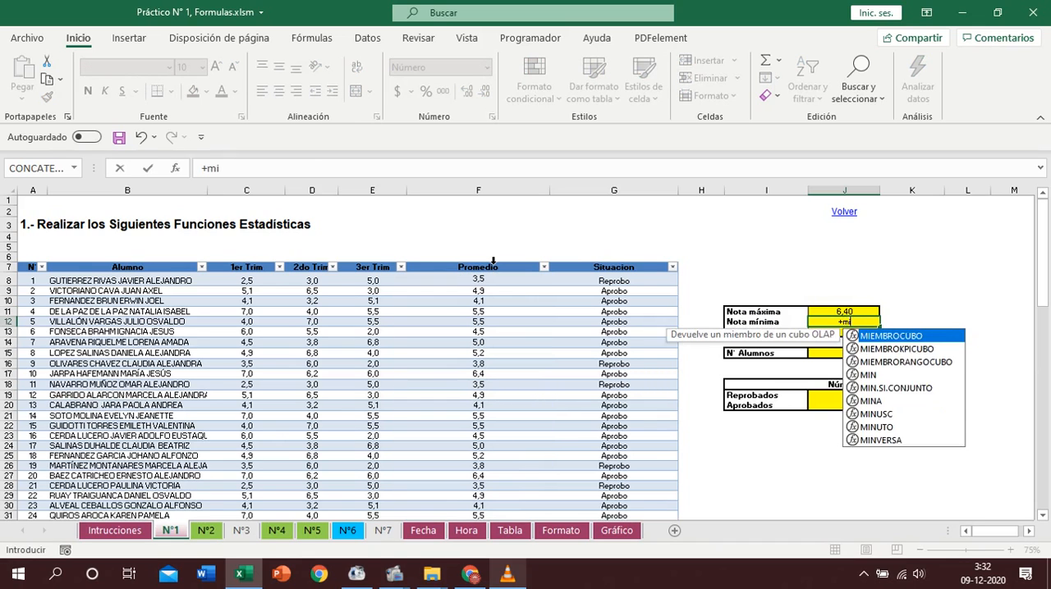
text(n()
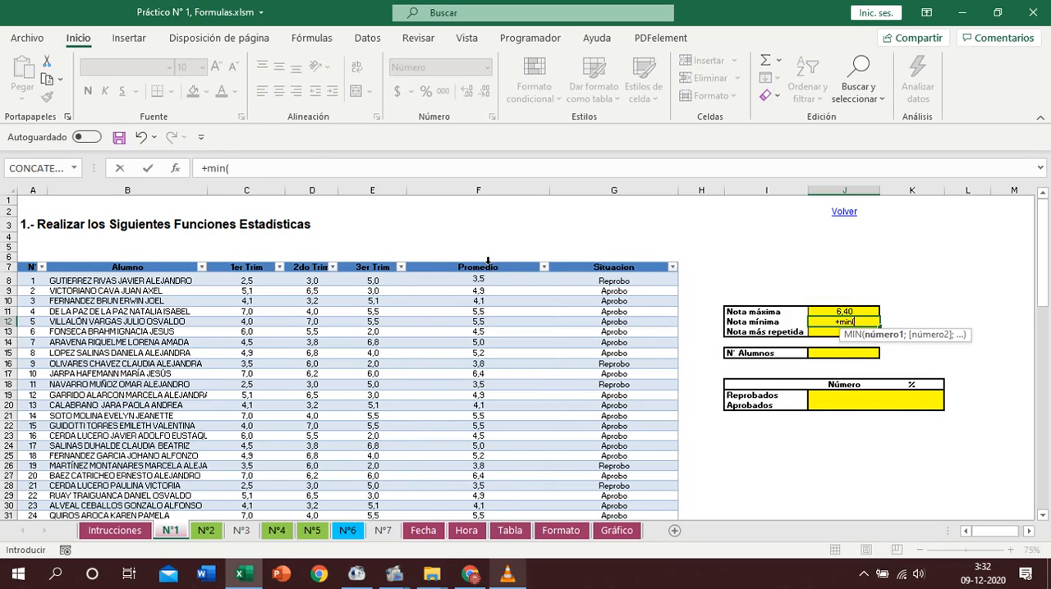
click(487, 261)
text())
key(Return)
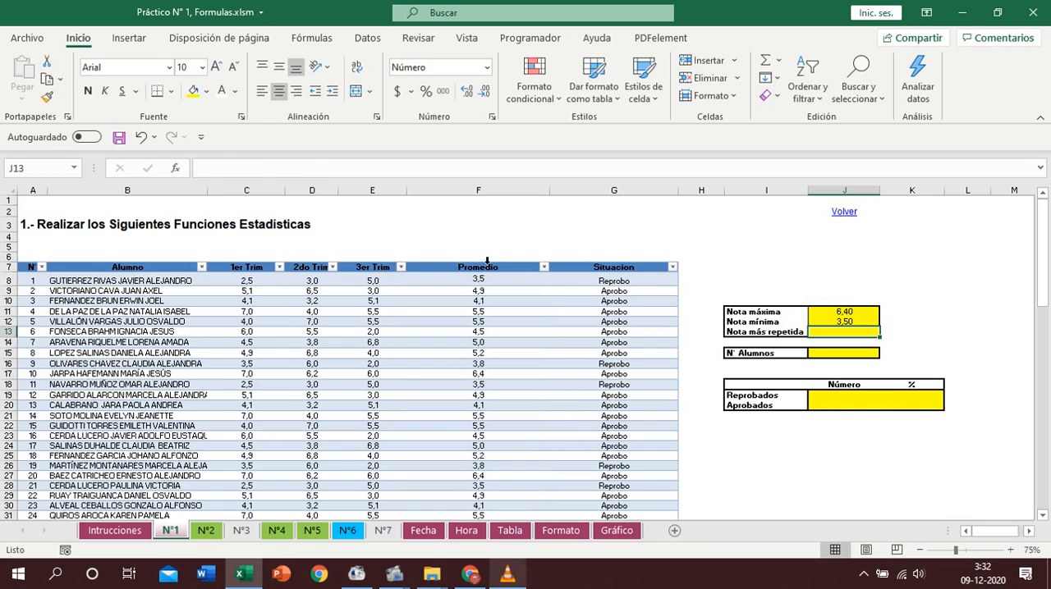
- Calculate the Nota más repetida in J13 with the MODA function over the table's Promedio column
text(+moda()
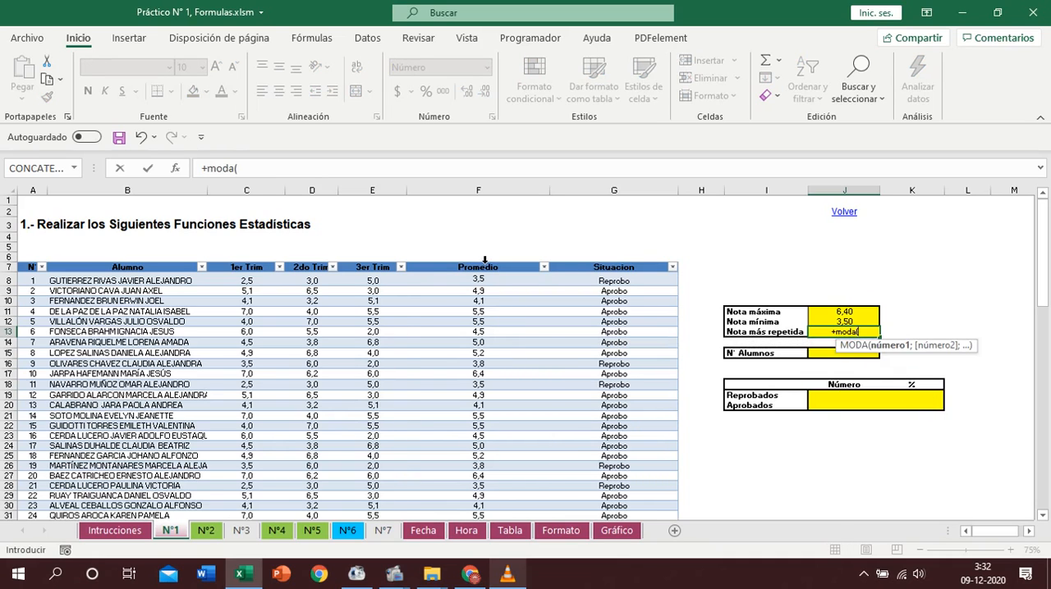
click(485, 260)
key(Return)
- Count the students in the N° Alumnos cell J15 with CONTARA over Tabla1[Alumno]
click(855, 353)
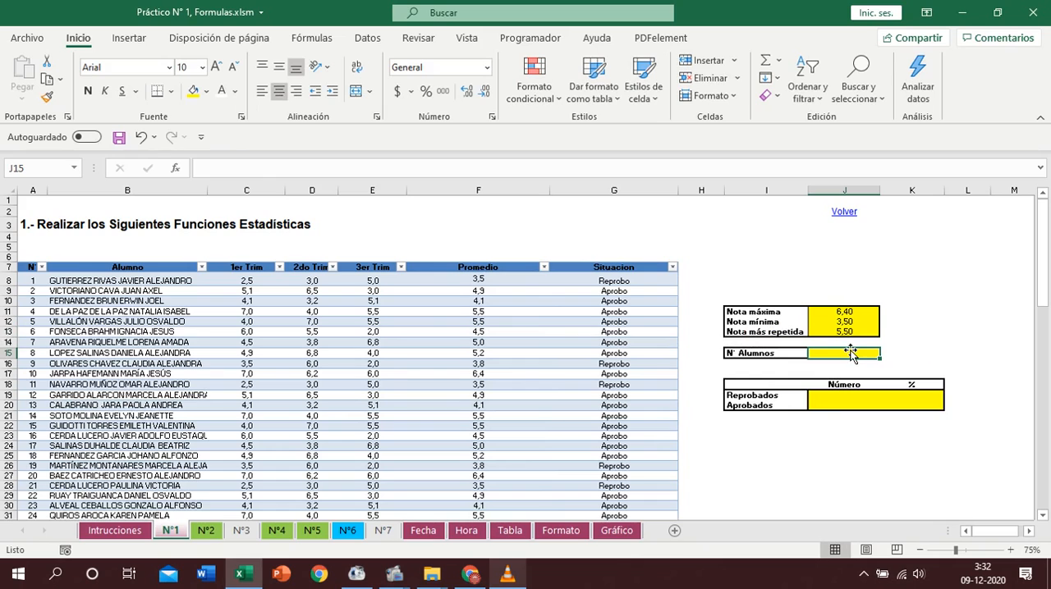
text(+c)
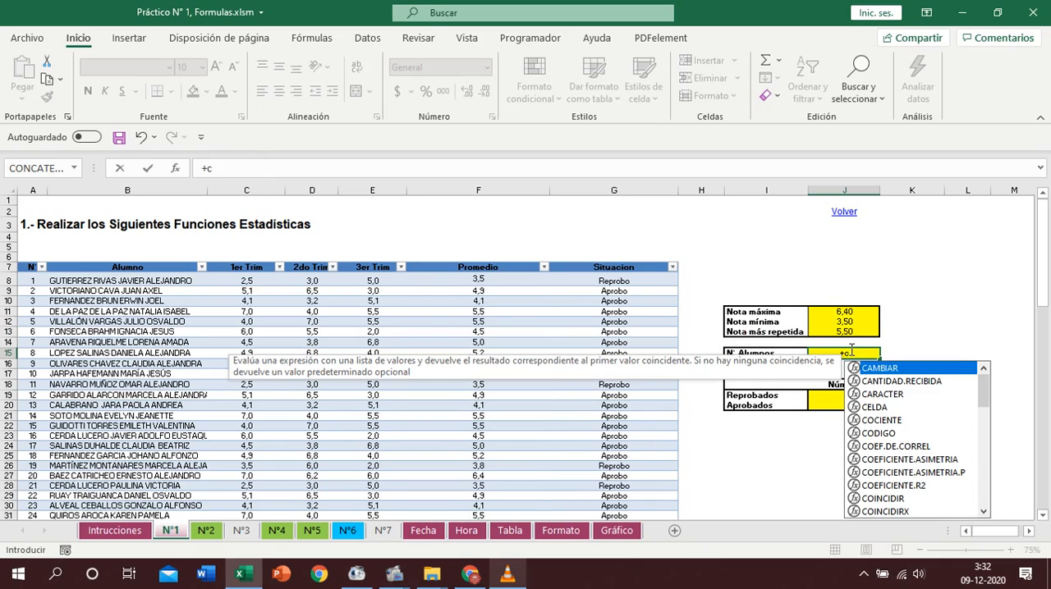
text(onta)
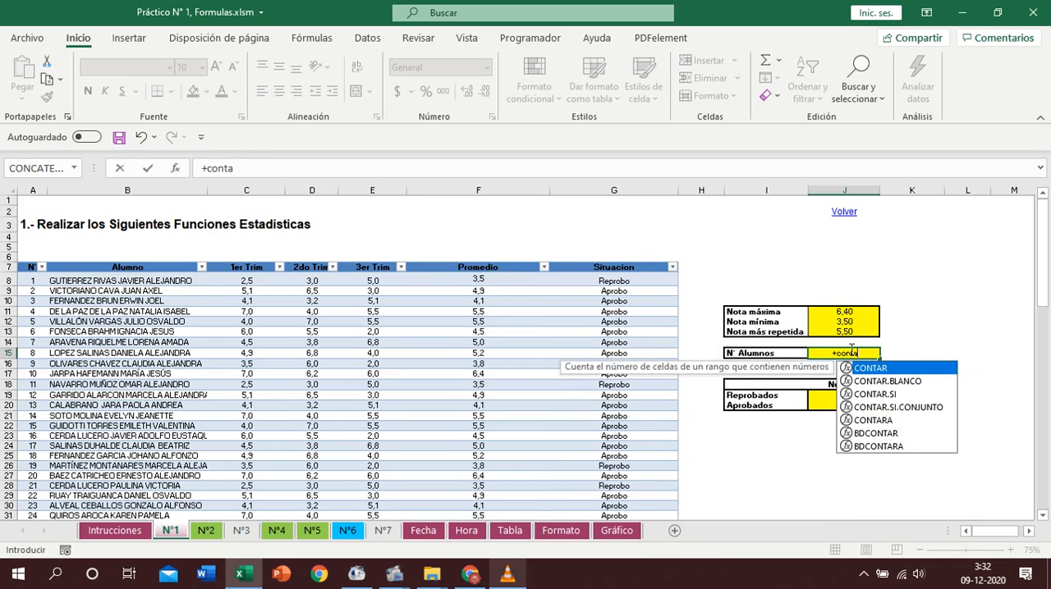
text(ra()
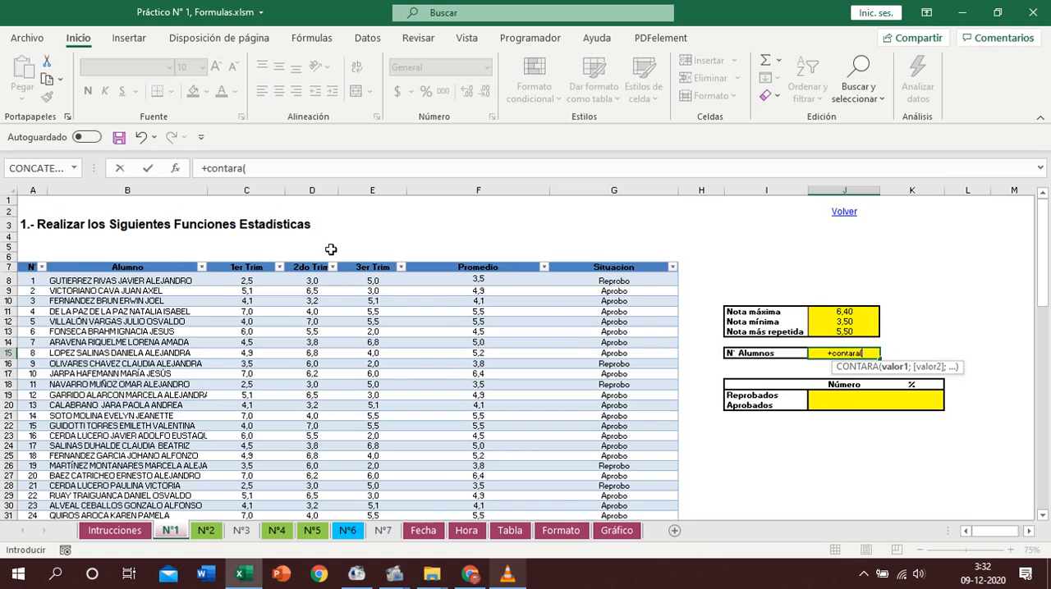
click(170, 261)
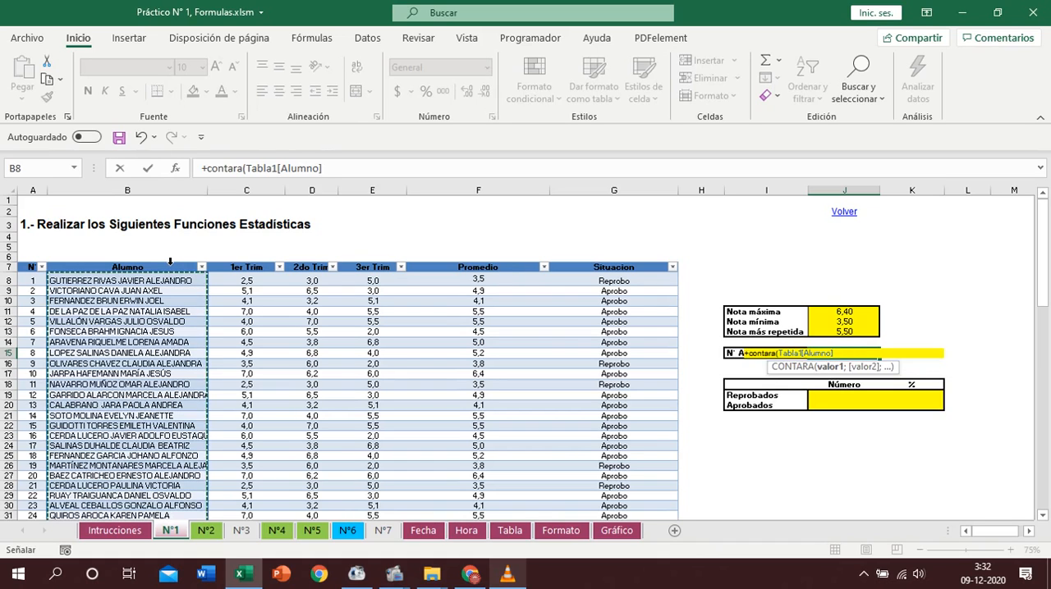
key(Return)
- Count the Reprobados in J19 with CONTAR.SI over Tabla1[Situacion], using Reprobo as the criterion
click(842, 395)
text(+s)
key(BackSpace)
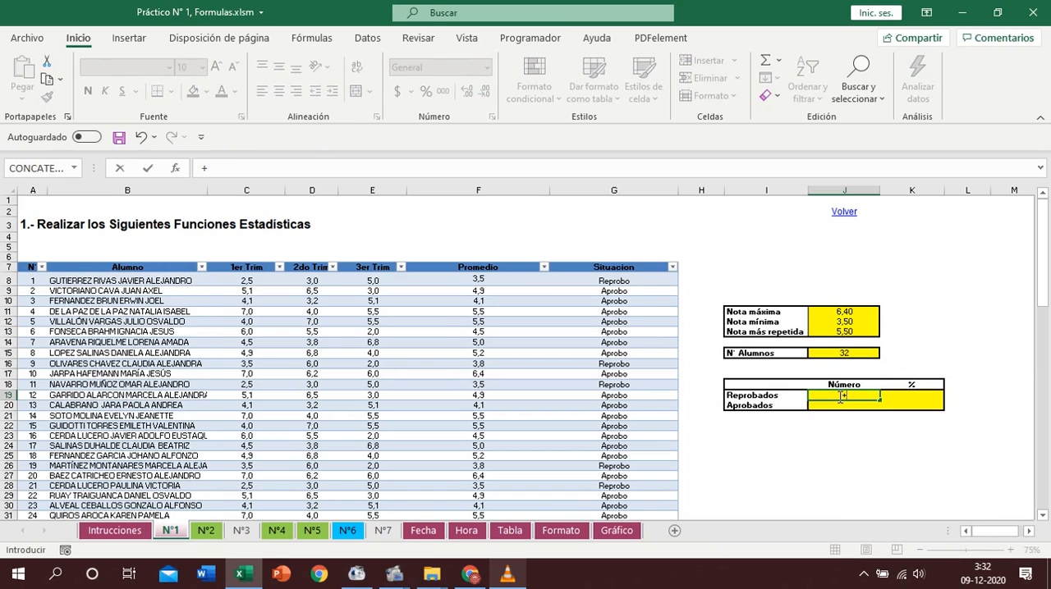
text(conta)
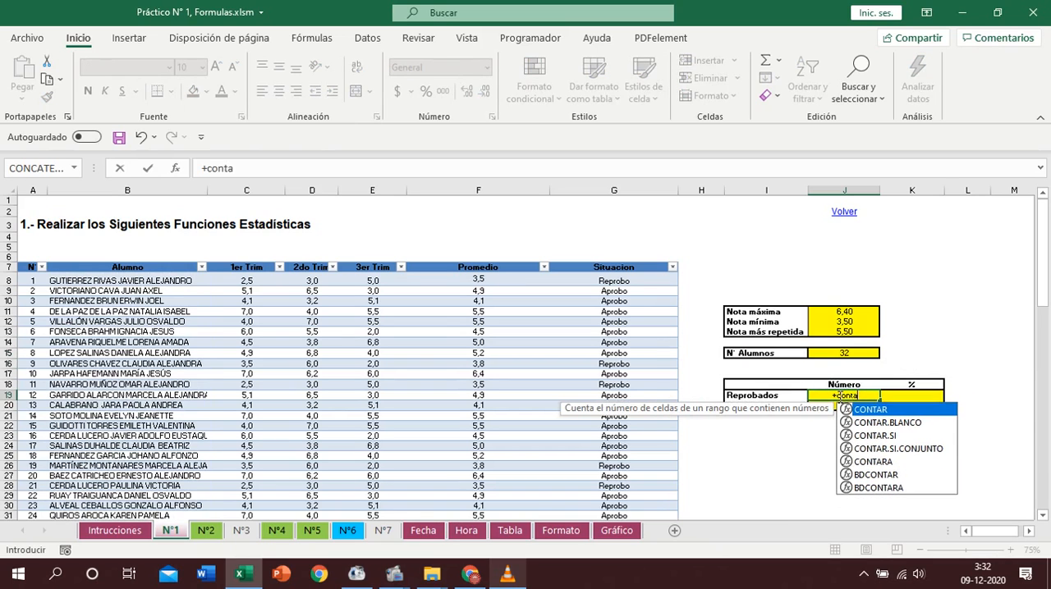
text(r.si()
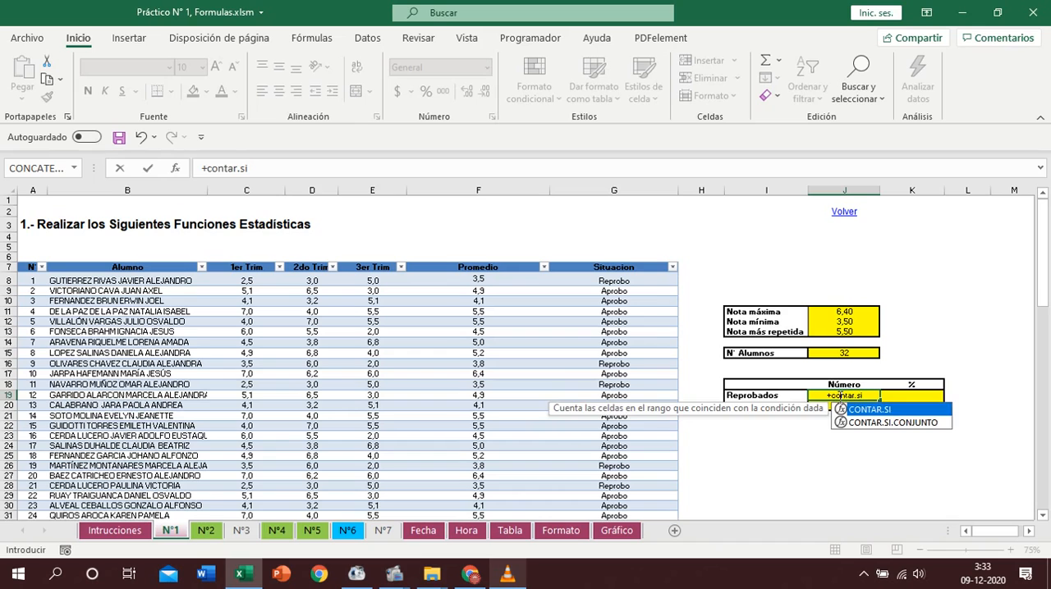
click(619, 261)
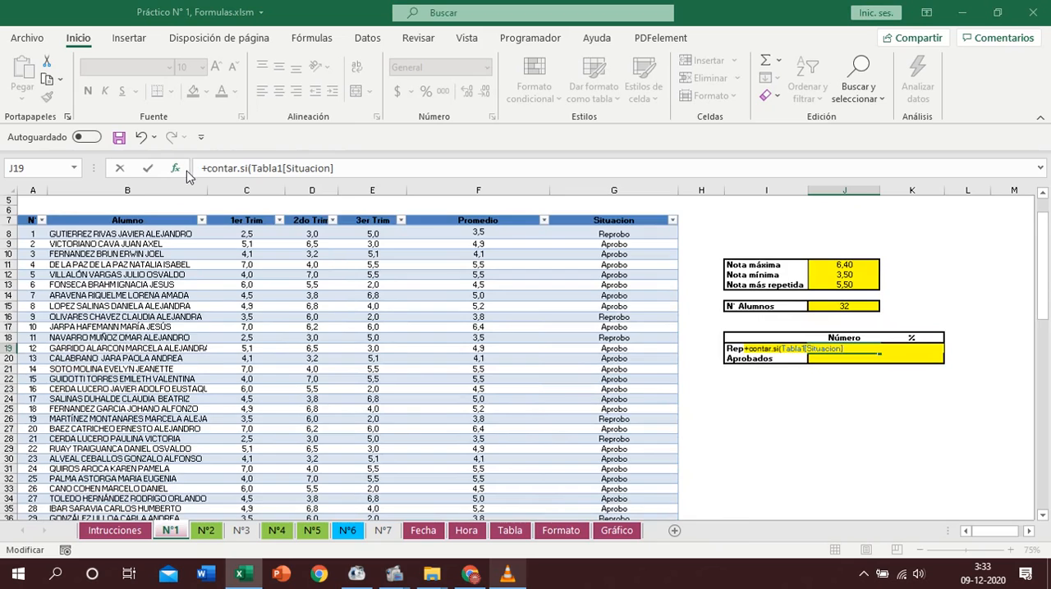
click(176, 168)
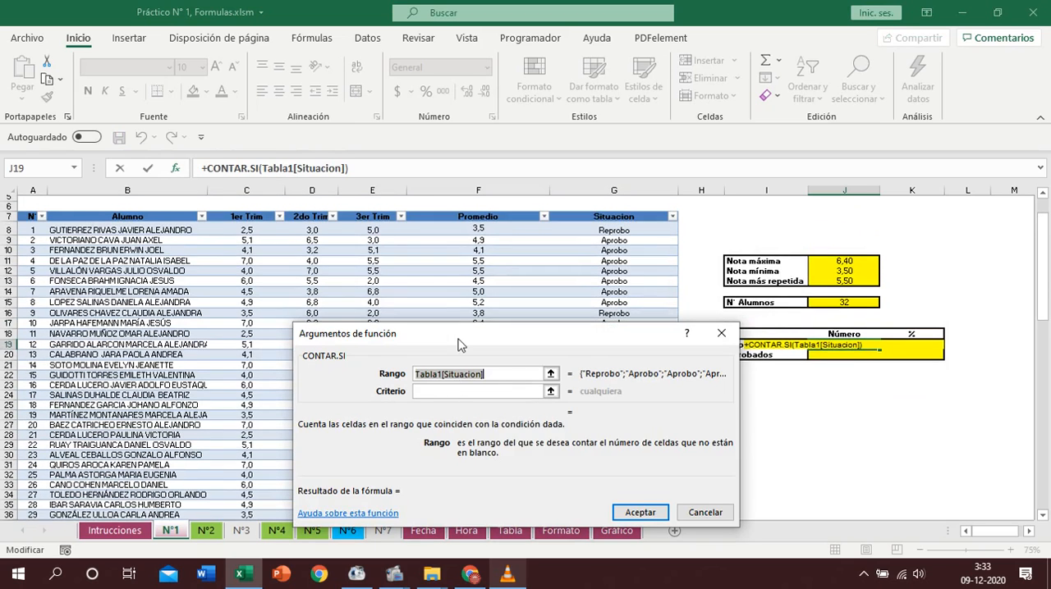
click(451, 390)
text(R)
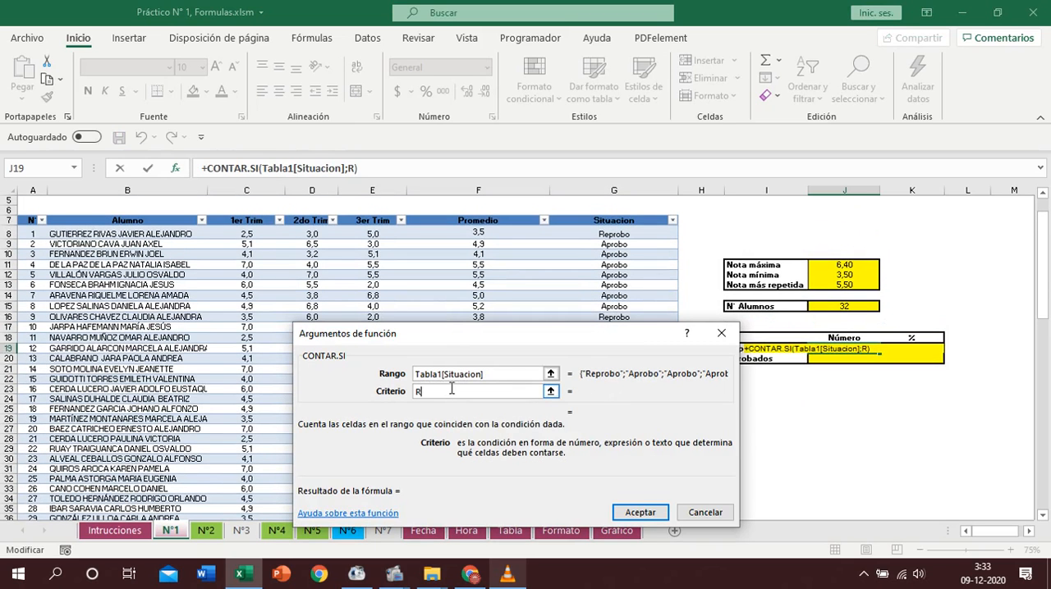
text(eprobo)
key(Return)
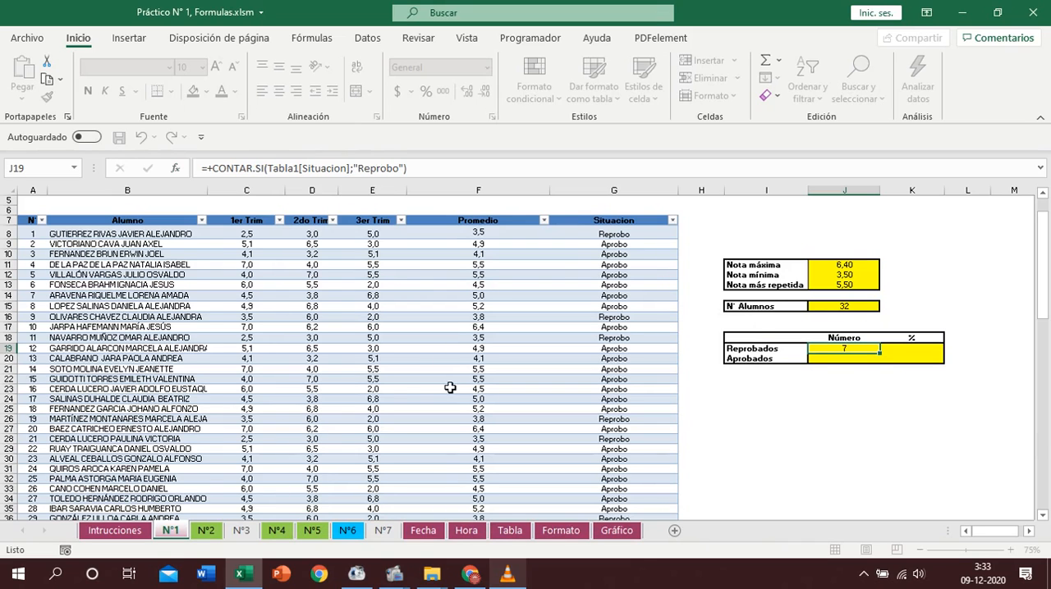
- Count the Aprobados in J20 with CONTAR.SI over Tabla1[Situacion], using Aprobo as the criterion
click(825, 359)
text(+)
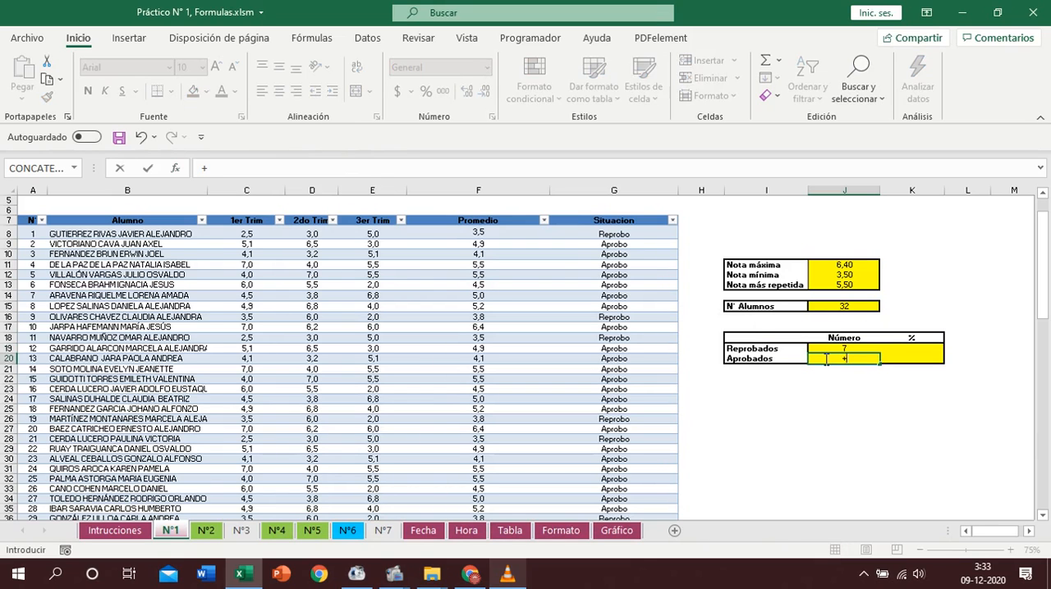
text(contar)
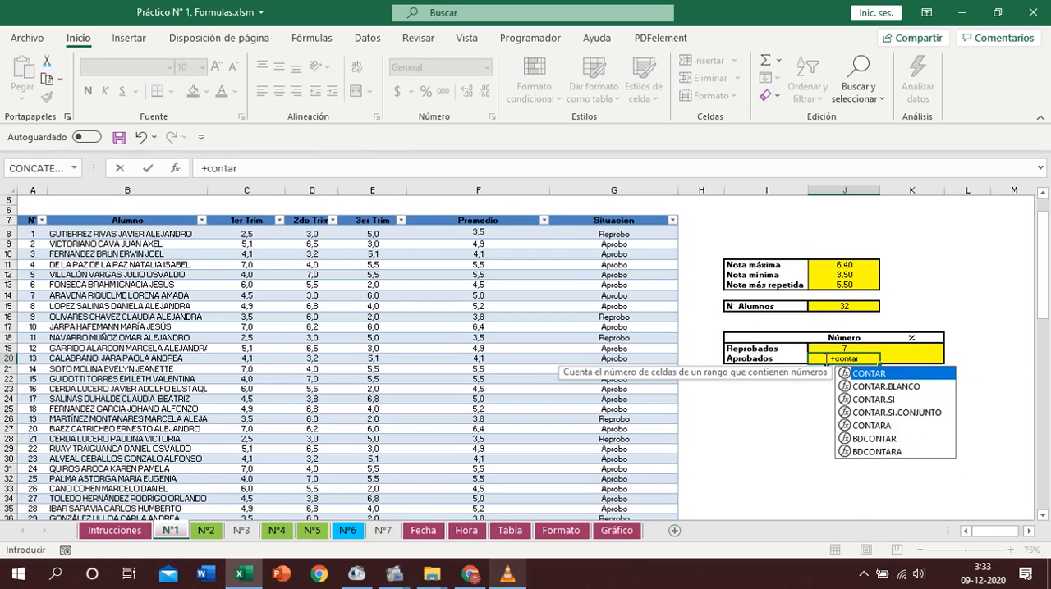
text(.si(Tabla1[Promedio)
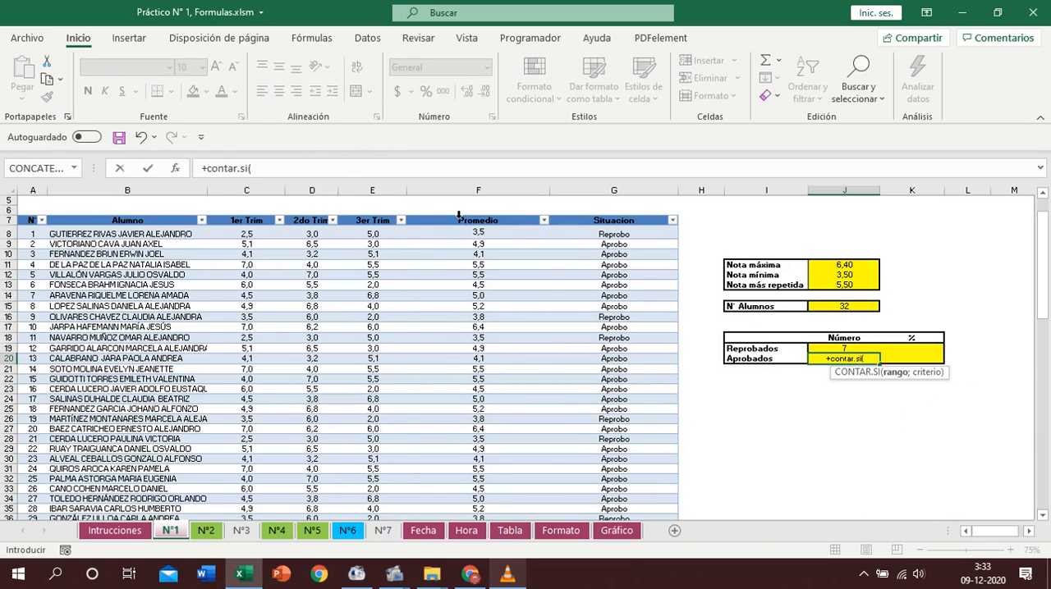
click(460, 218)
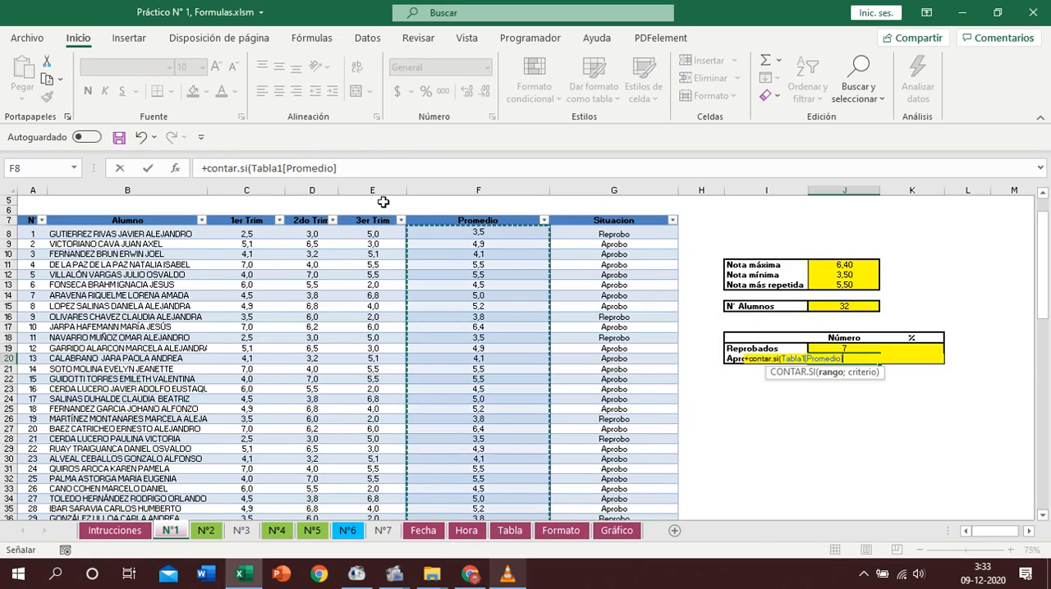
click(175, 168)
click(437, 392)
text(Aprobo)
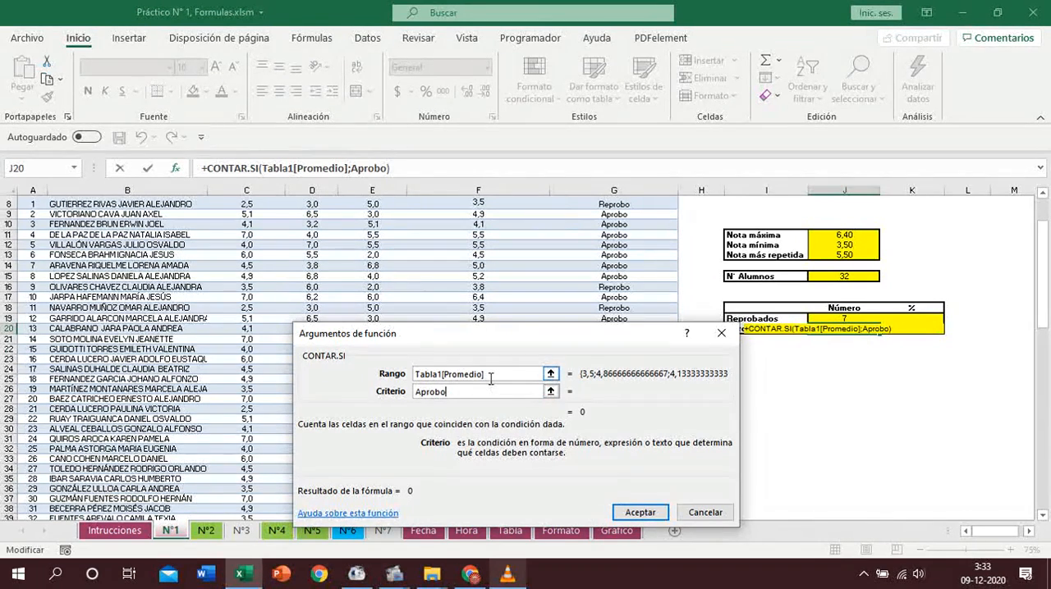
drag(490, 376, 367, 373)
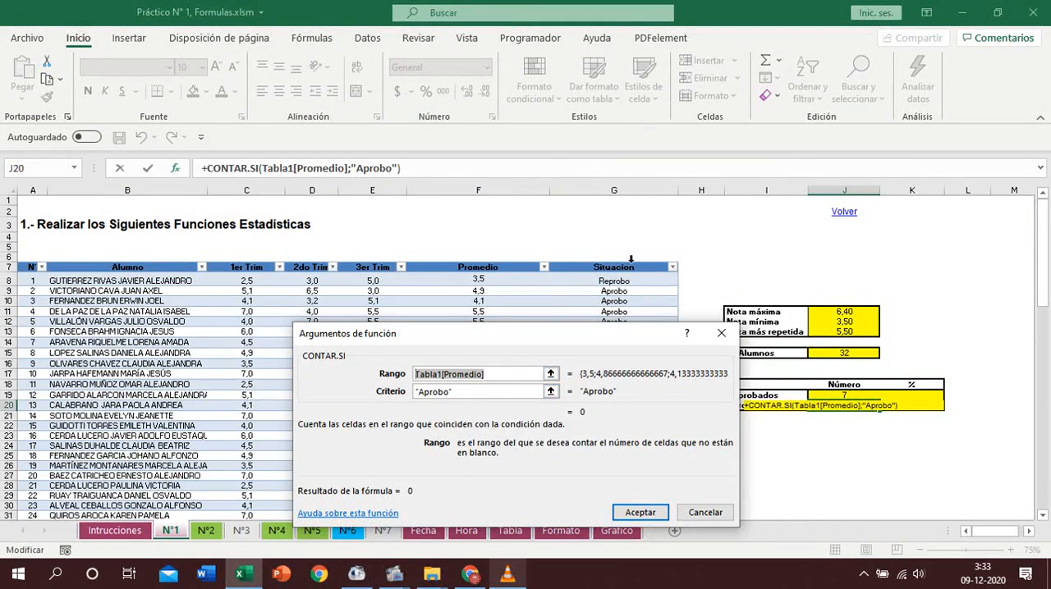
click(630, 270)
click(638, 512)
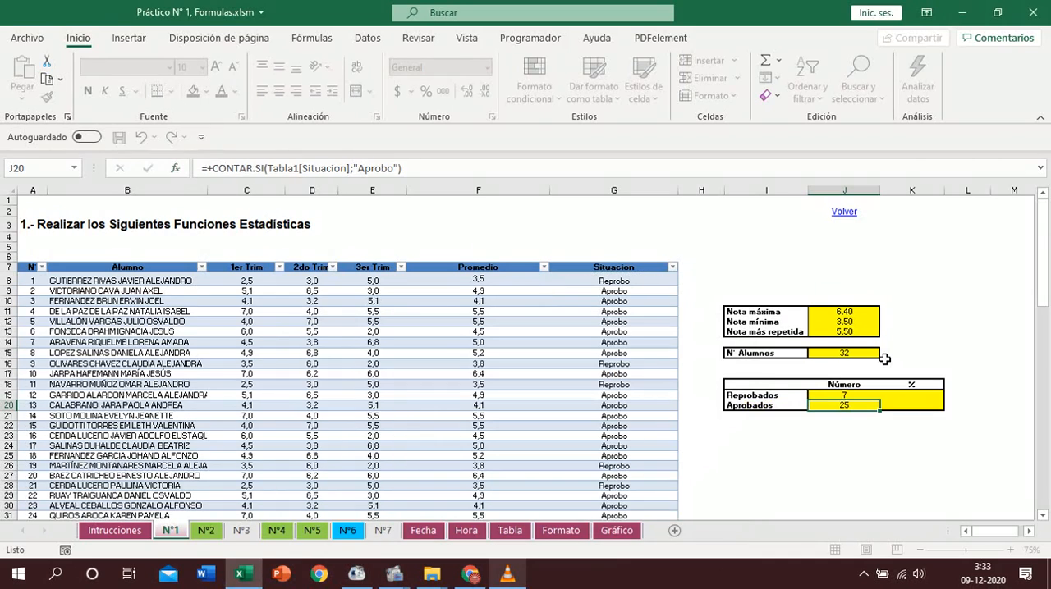
- Calculate the Reprobados percentage in K19 as J19 divided by the absolute reference $J$15
click(901, 395)
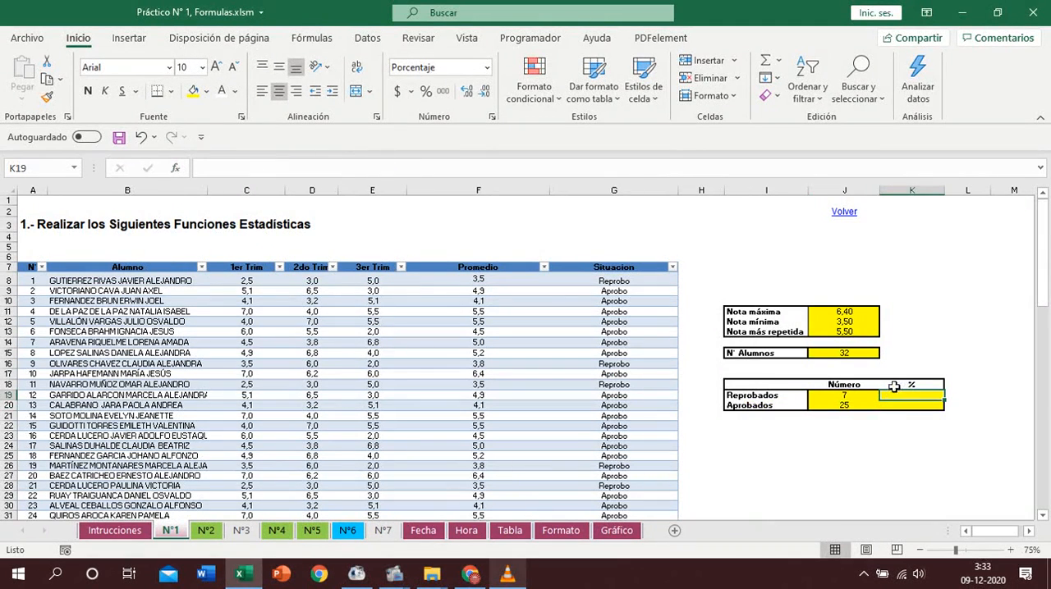
text(+)
click(862, 398)
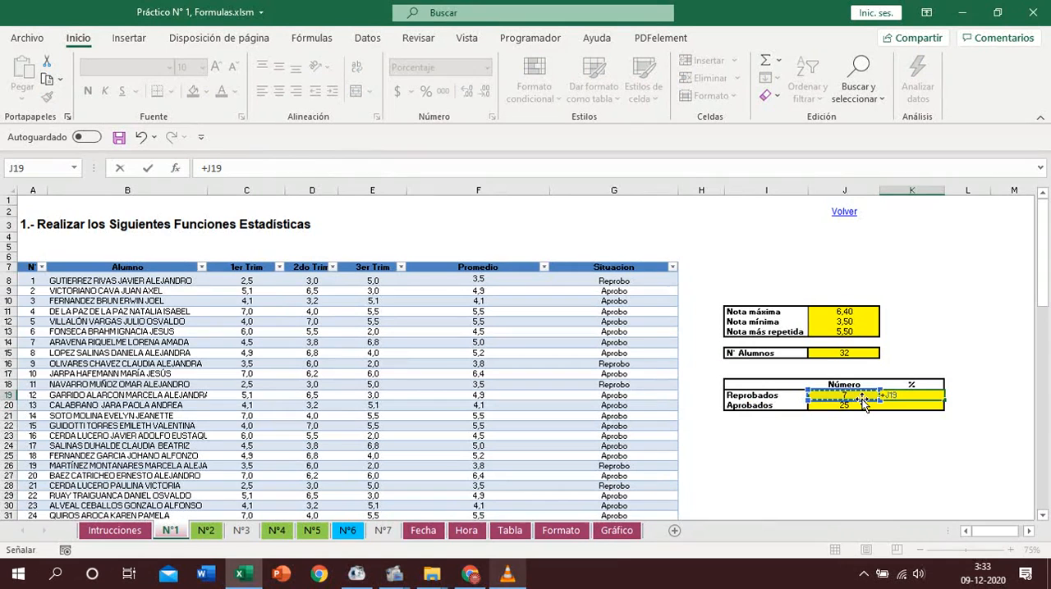
text(/)
click(860, 356)
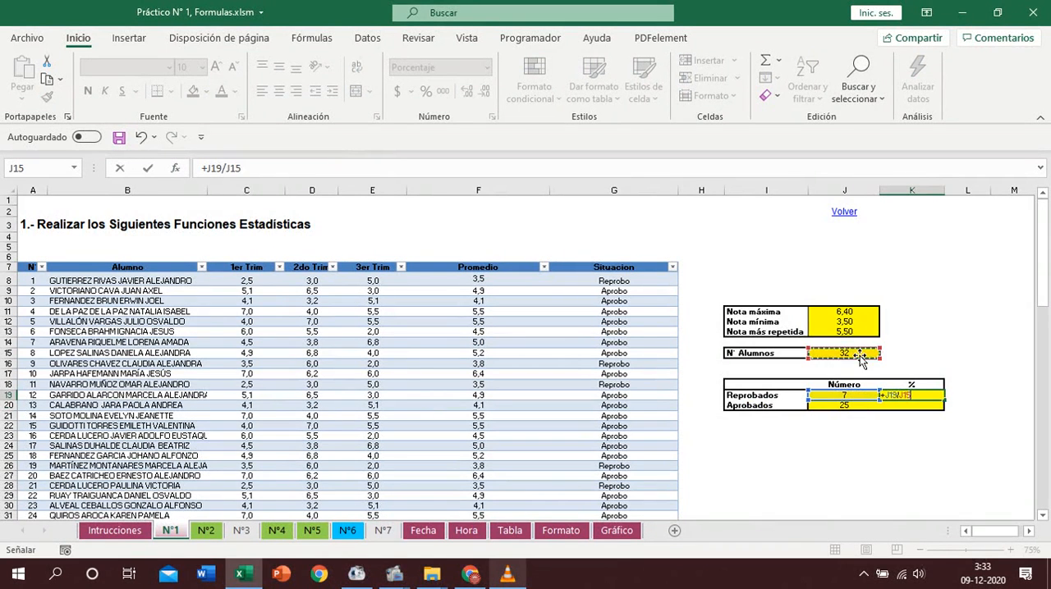
key(F4)
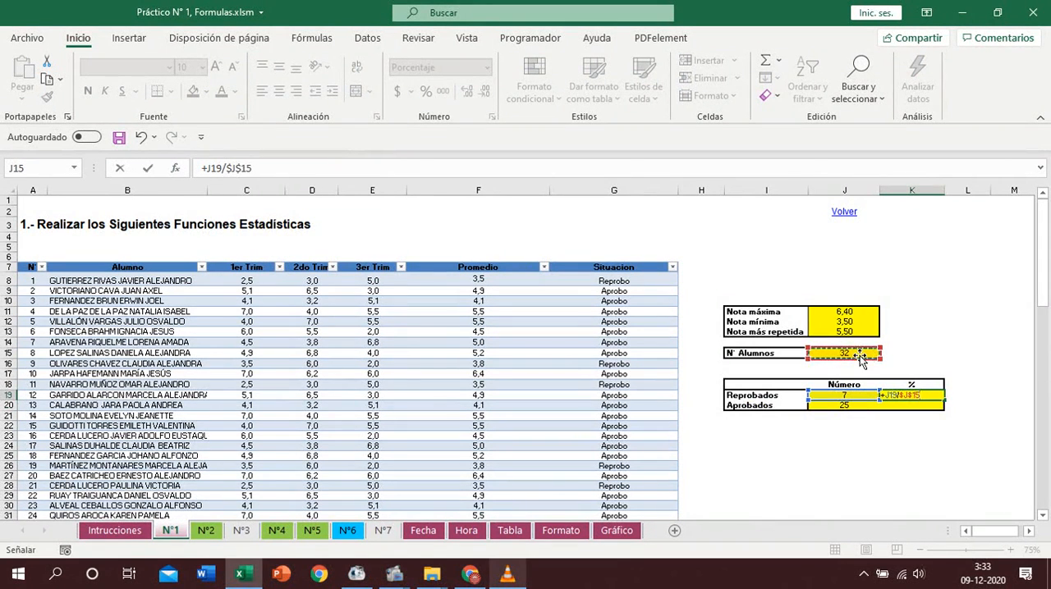
key(Return)
- Fill the percentage formula from K19 down to the Aprobados cell K20 without copying the formatting
click(918, 398)
double_click(944, 400)
click(955, 420)
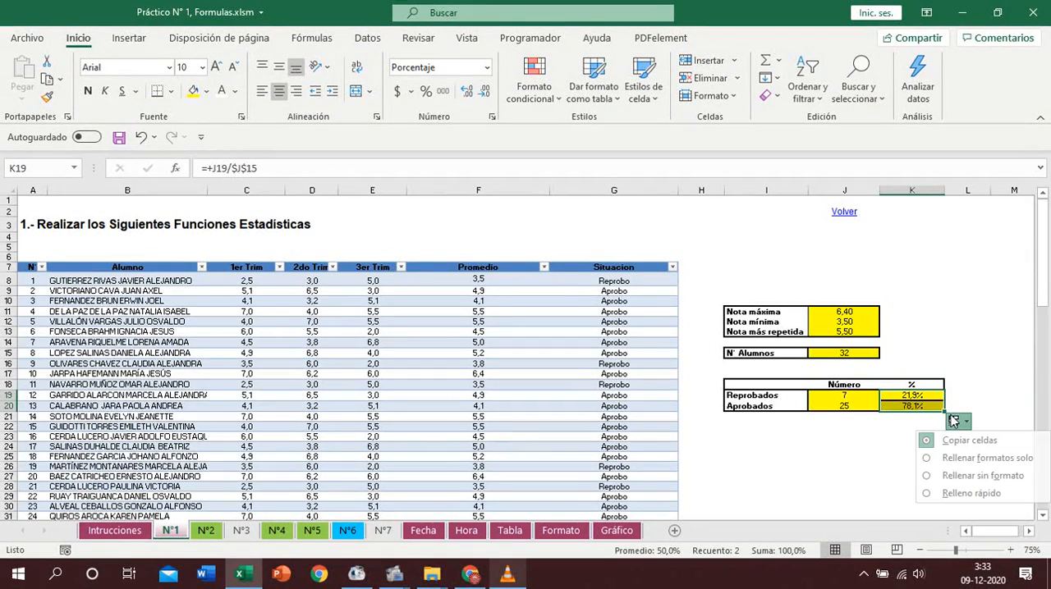
click(973, 477)
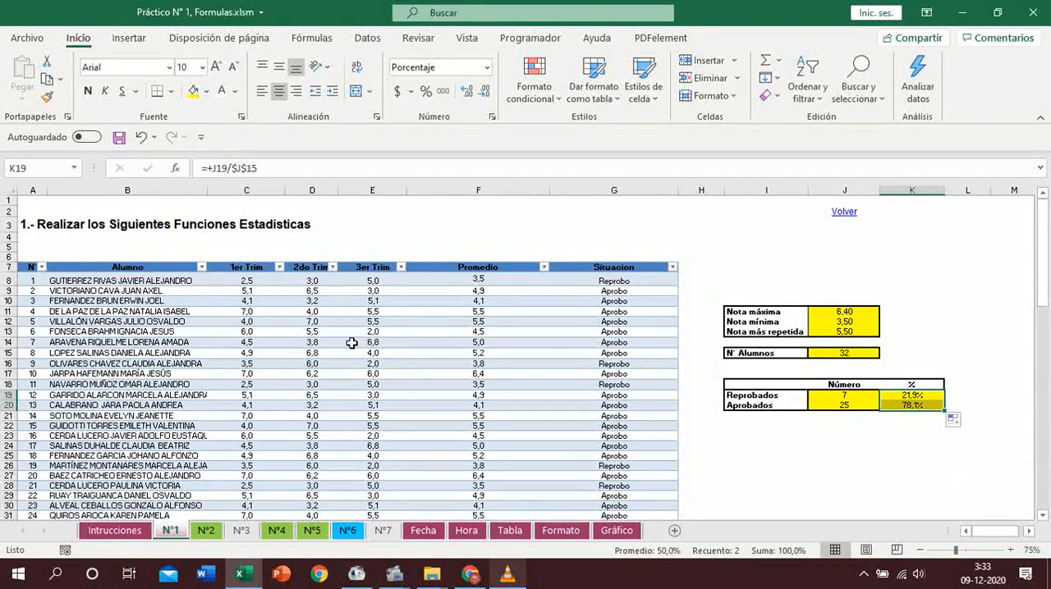
- Change the grades table's style to the green Claro style with a solid header row
click(477, 378)
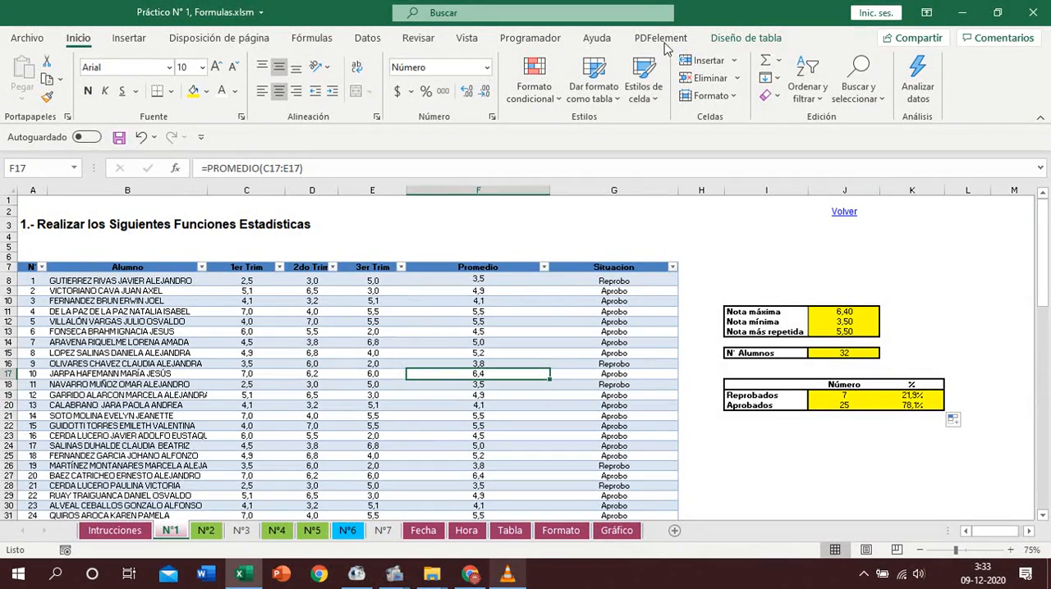
click(718, 40)
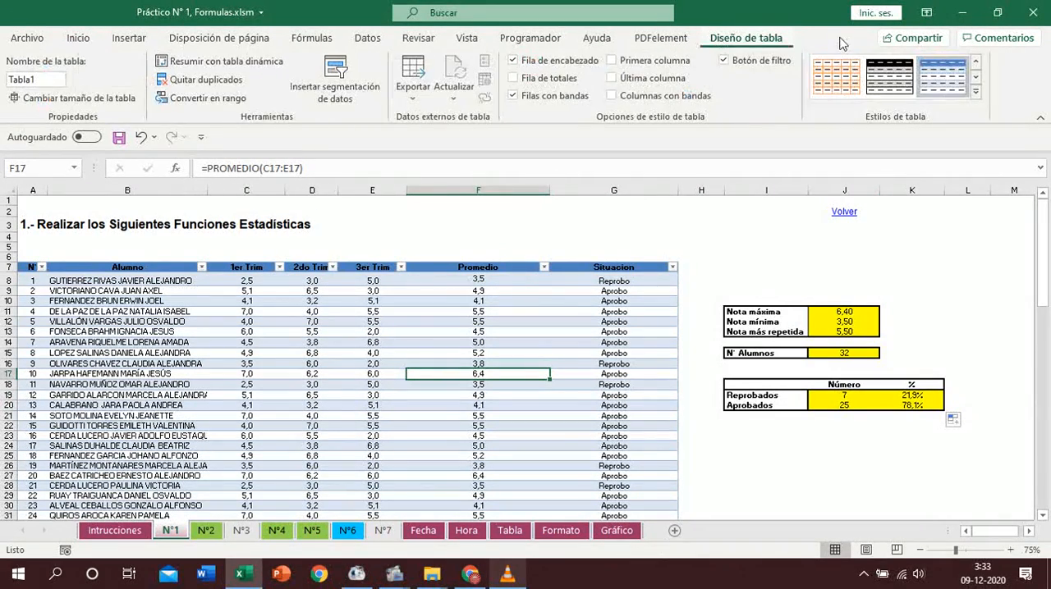
click(989, 102)
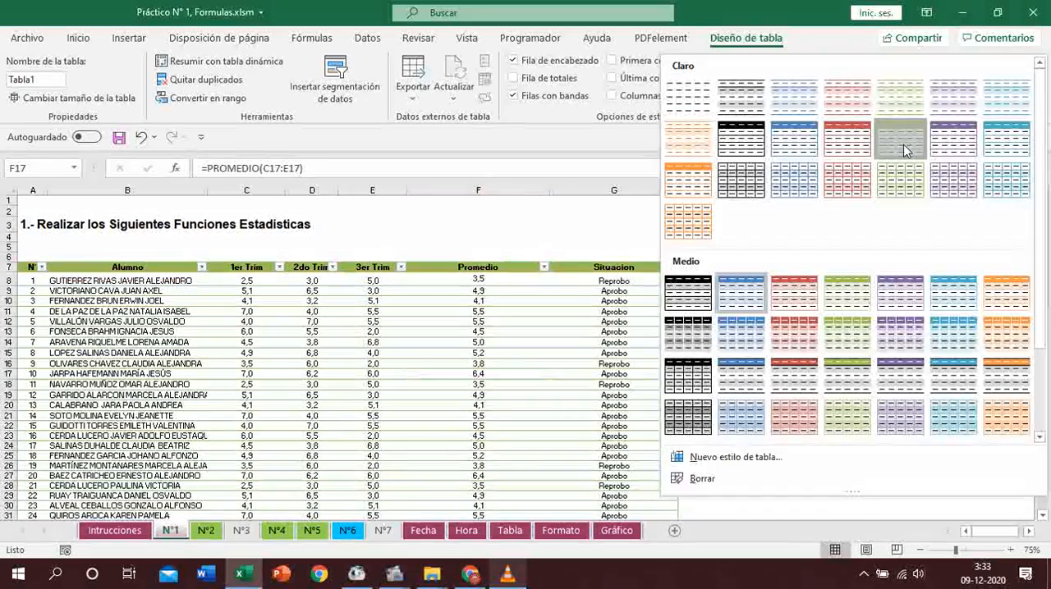
click(915, 146)
- Review the formulas behind the Reprobados count in J19 and the percentages in K19 and K20
click(900, 397)
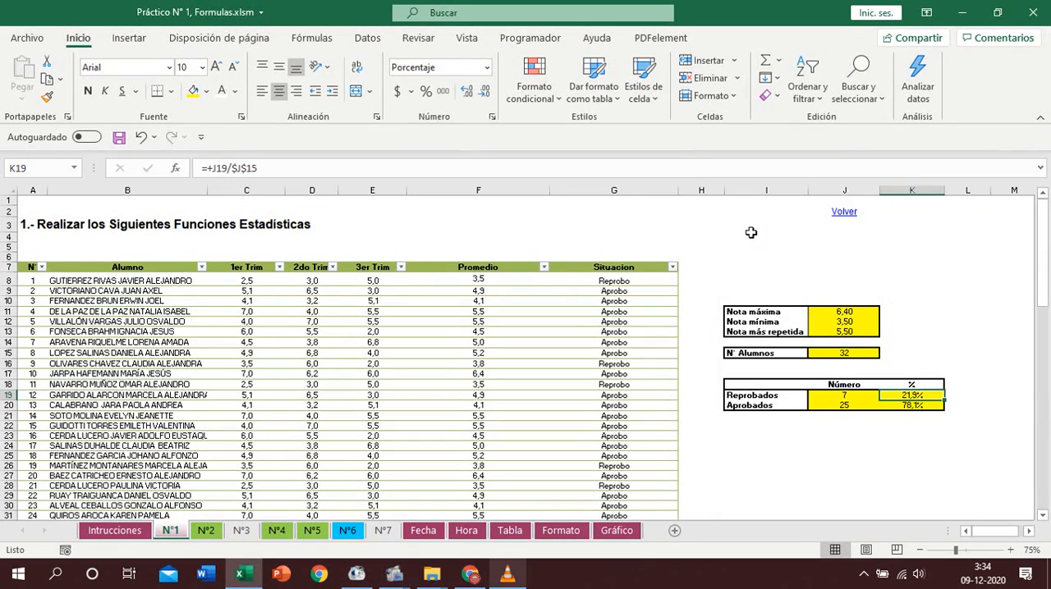
click(846, 396)
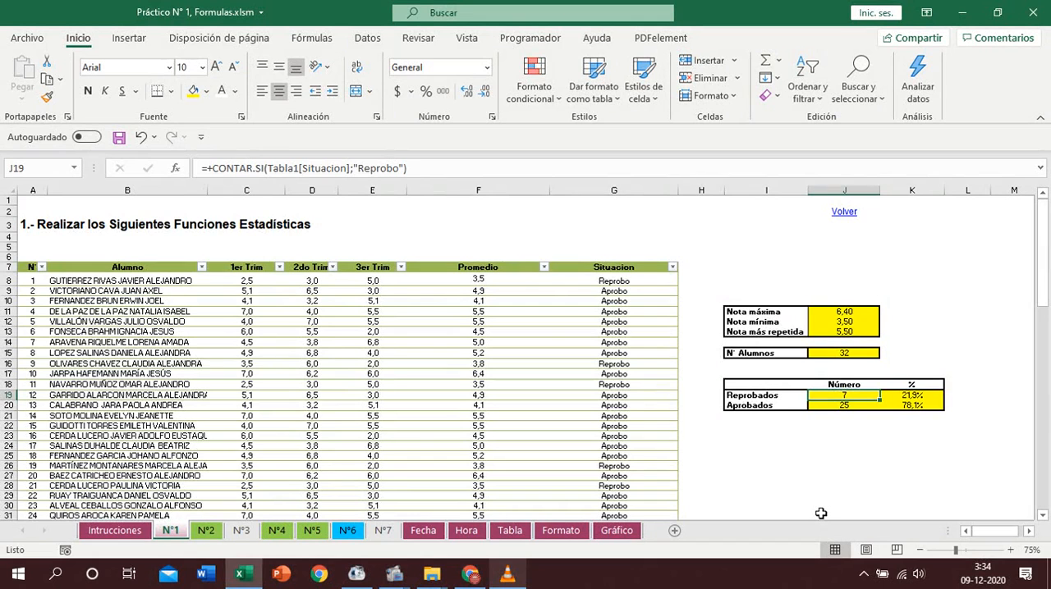
click(910, 395)
key(F2)
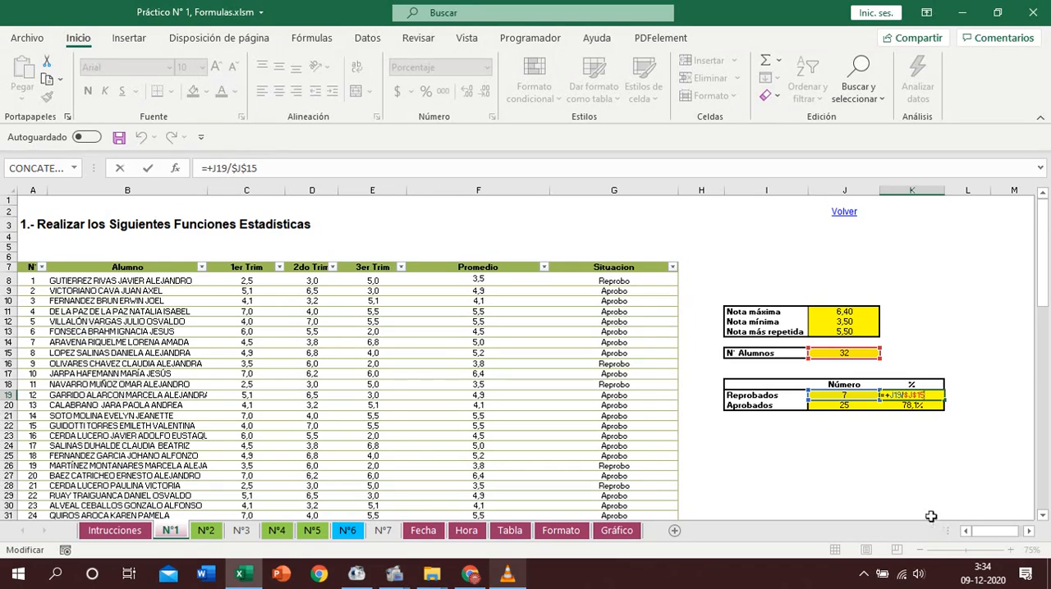
key(Escape)
click(918, 406)
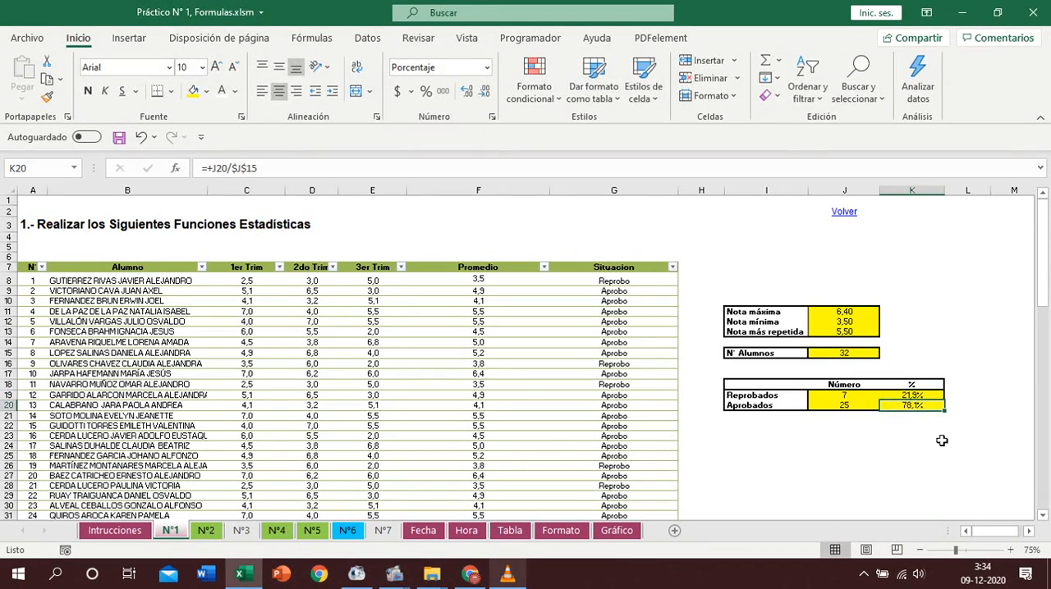
key(F2)
key(Escape)
- Return to the instructions sheet through the Volver link and open exercise N° 2, Arreglar Textos, Teléfonos y Celulares
click(846, 211)
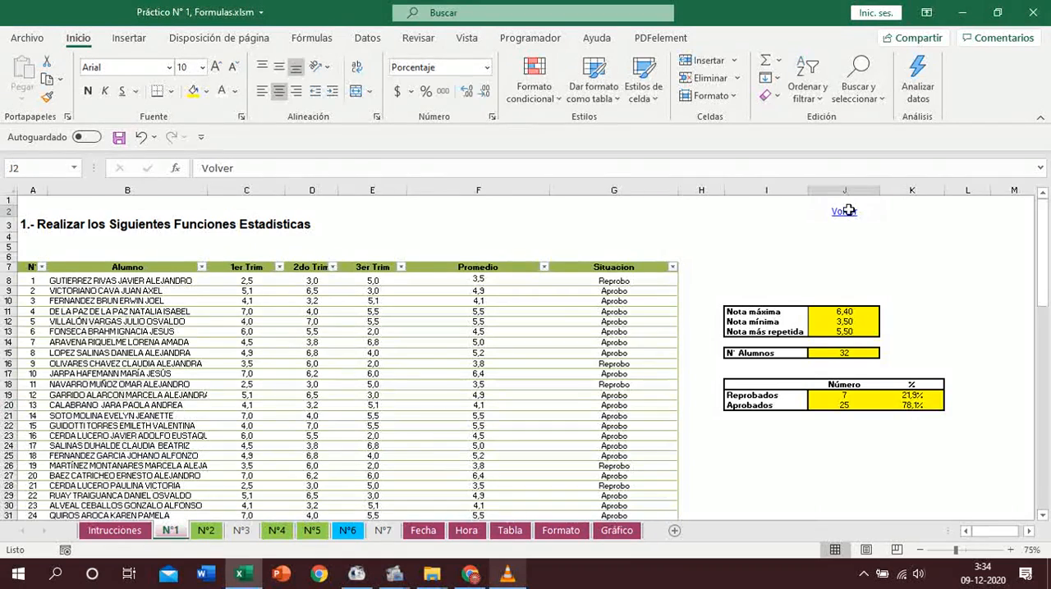
click(846, 211)
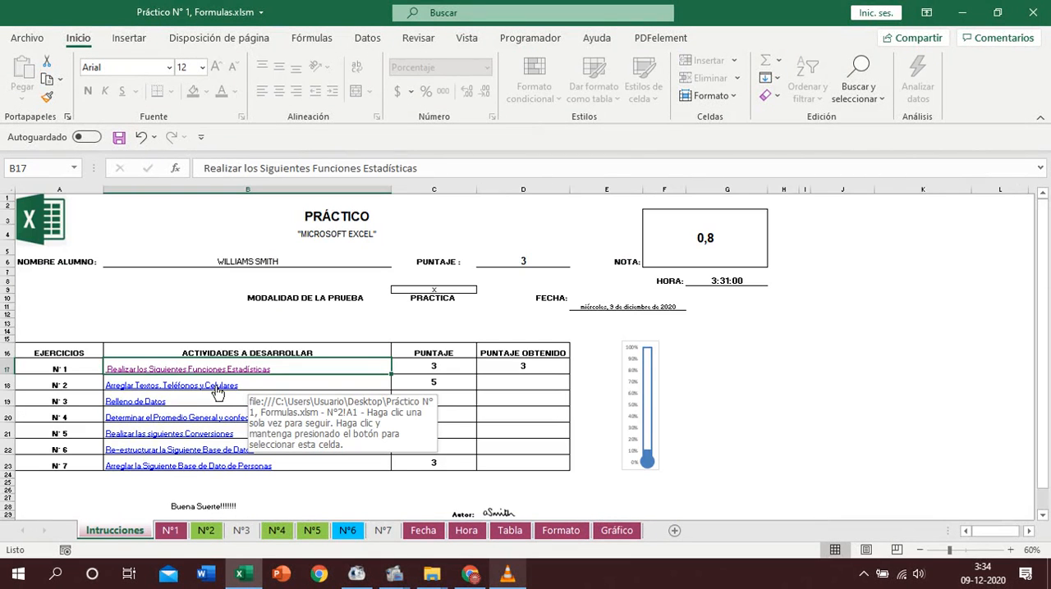
click(215, 386)
- Convert the student contact list $B$6:$E$68 into a table with headers
click(162, 331)
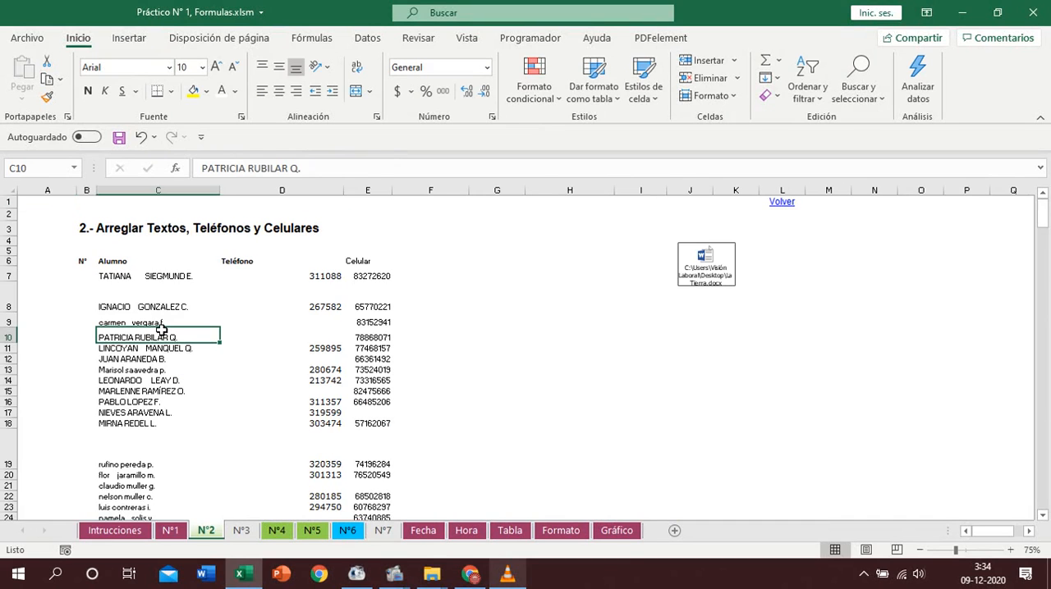
key(ctrl+t)
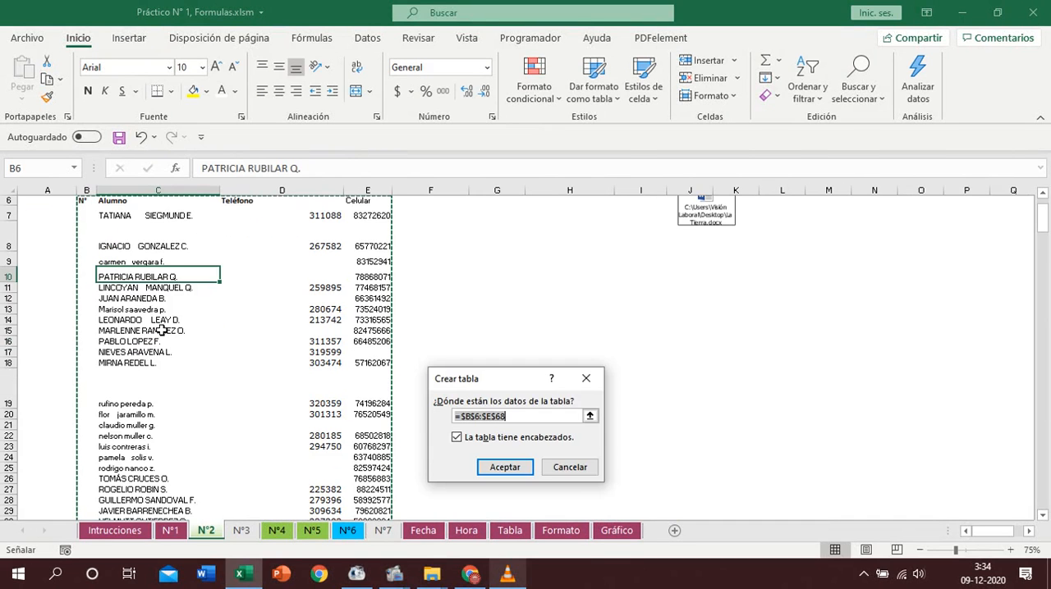
key(Return)
- Number the table's N° column from 1 in B7 down to the last row as a fill series
click(94, 292)
text(1)
key(Return)
click(89, 278)
double_click(99, 282)
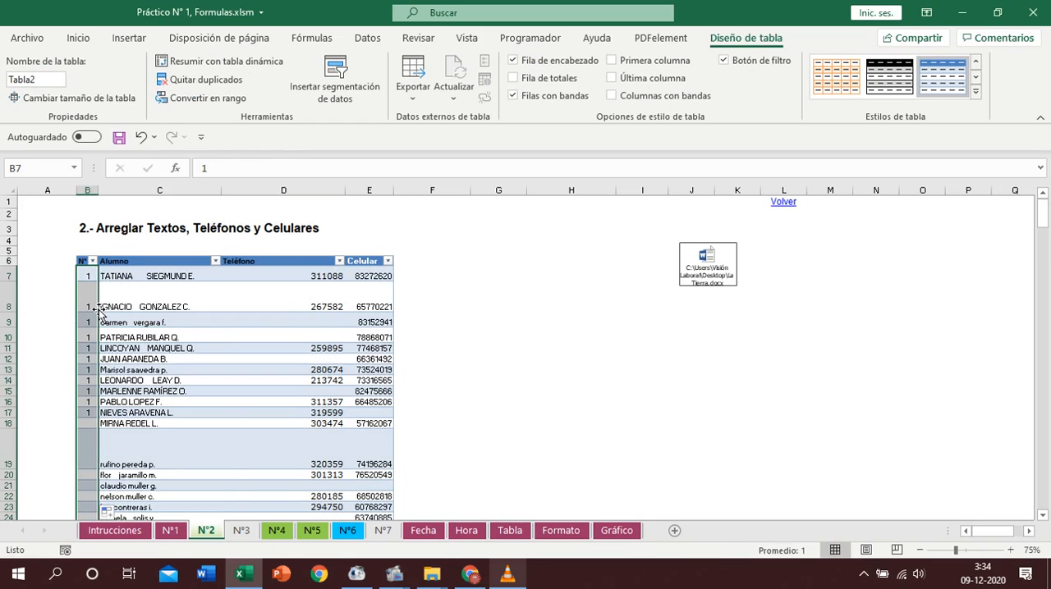
click(112, 510)
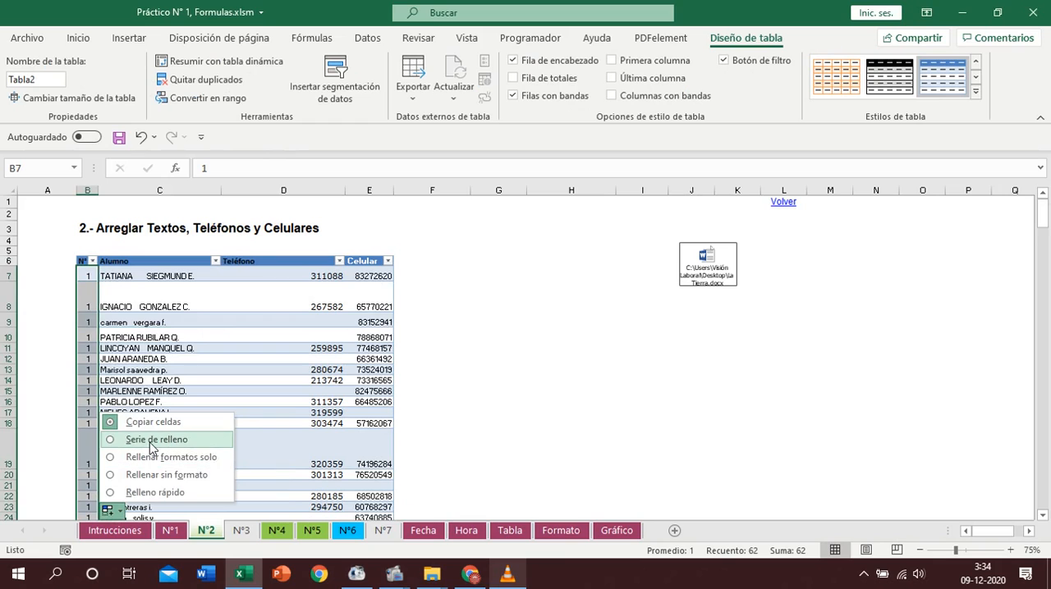
click(151, 443)
- Auto-fit the row heights from row 6 down to the end of the sheet so the table rows are uniform
click(8, 261)
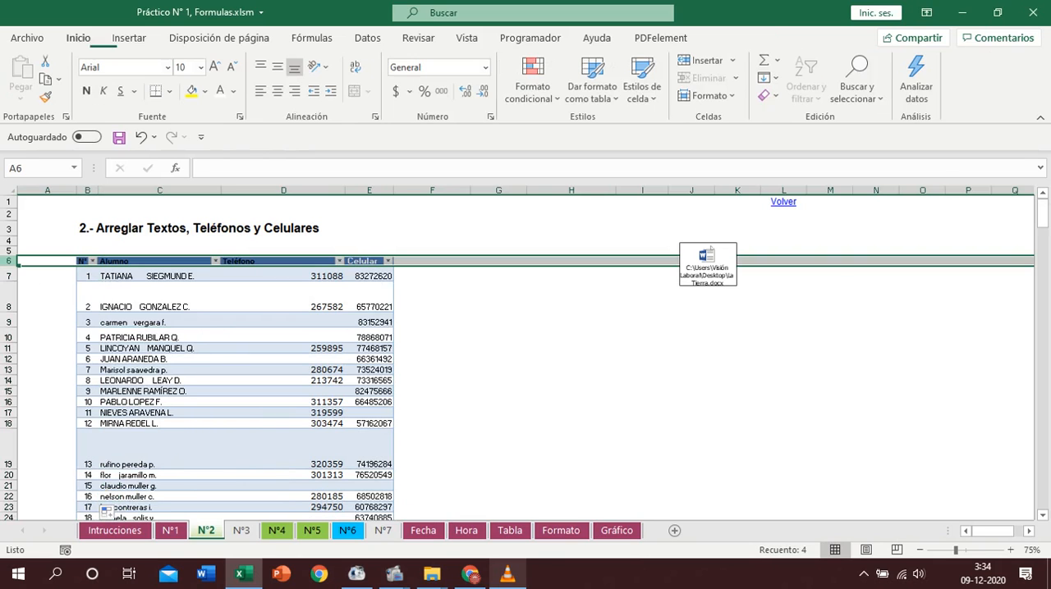
key(ctrl+shift+Down)
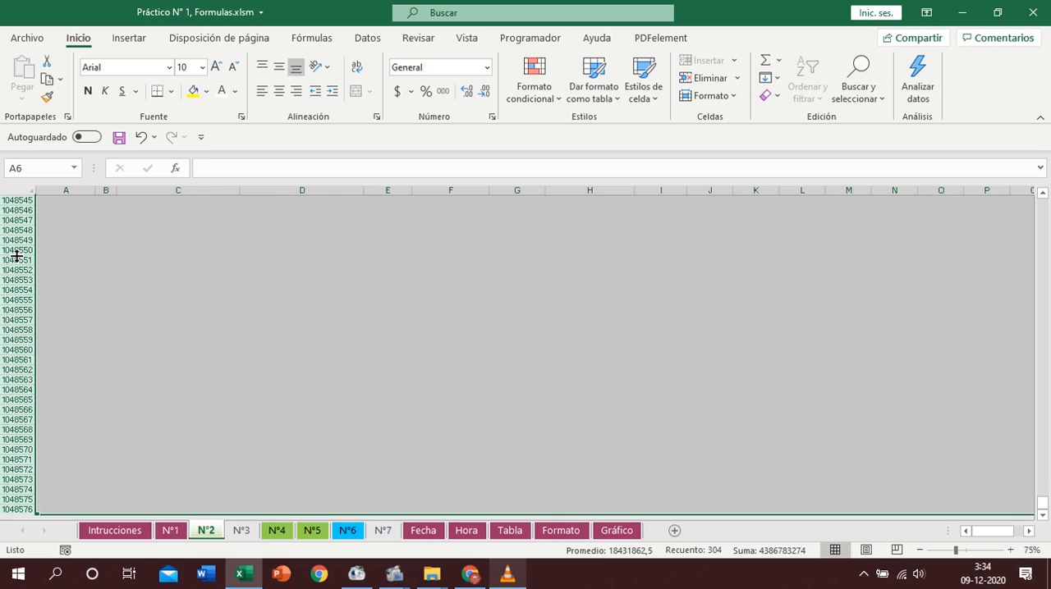
drag(1043, 504, 1044, 204)
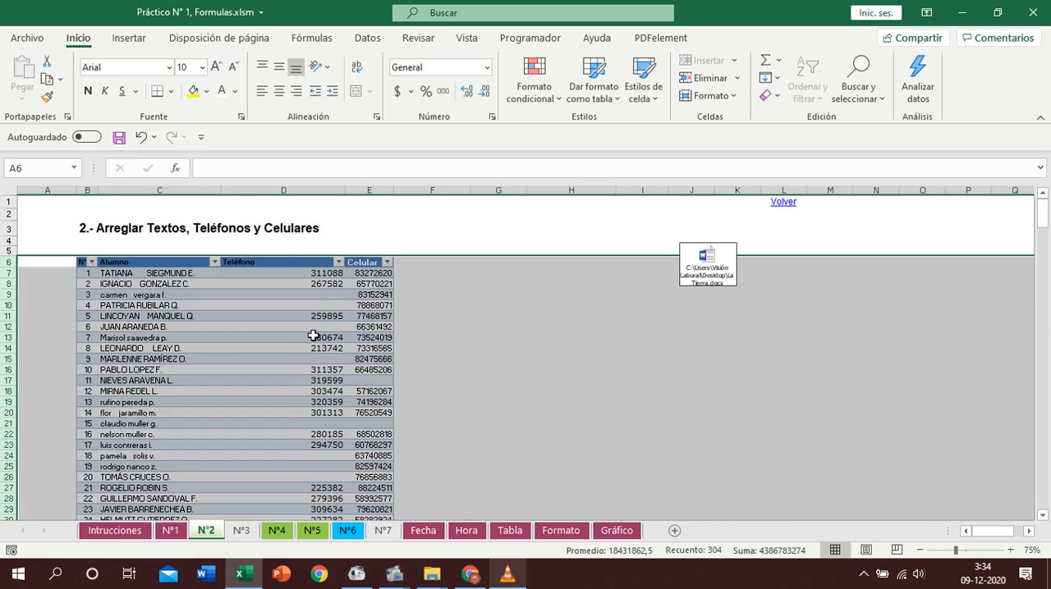
click(313, 336)
- Apply the custom number format 45 (2) ###### to the table's Teléfono column
click(298, 254)
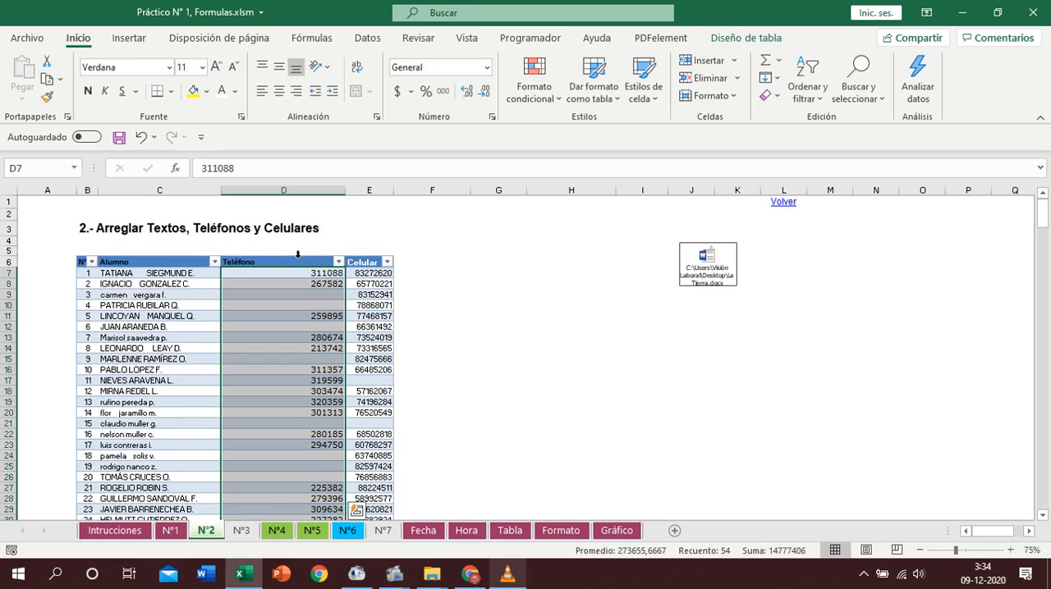
key(ctrl+1)
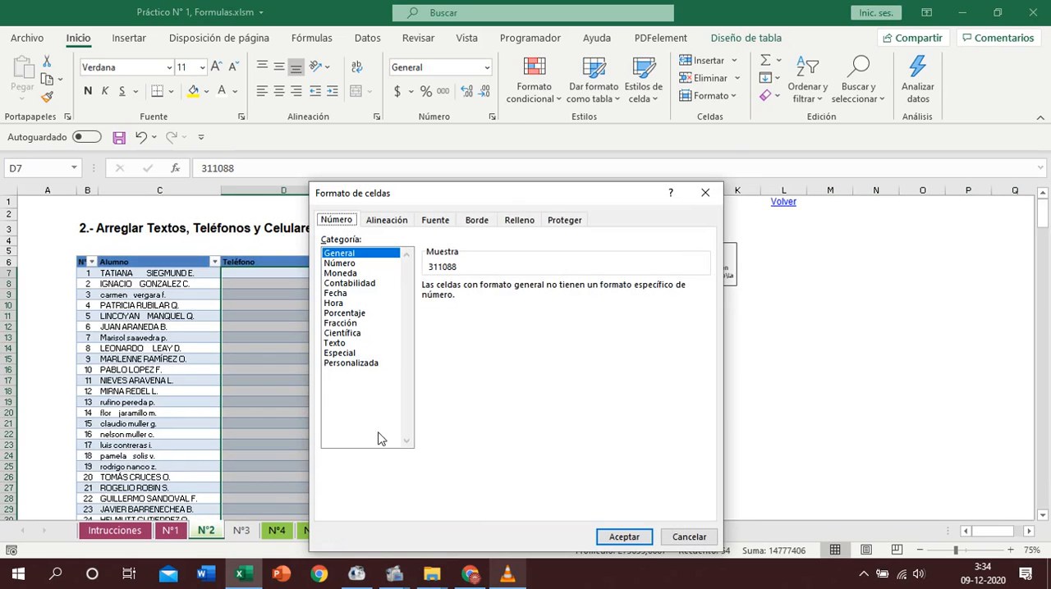
click(367, 366)
double_click(482, 299)
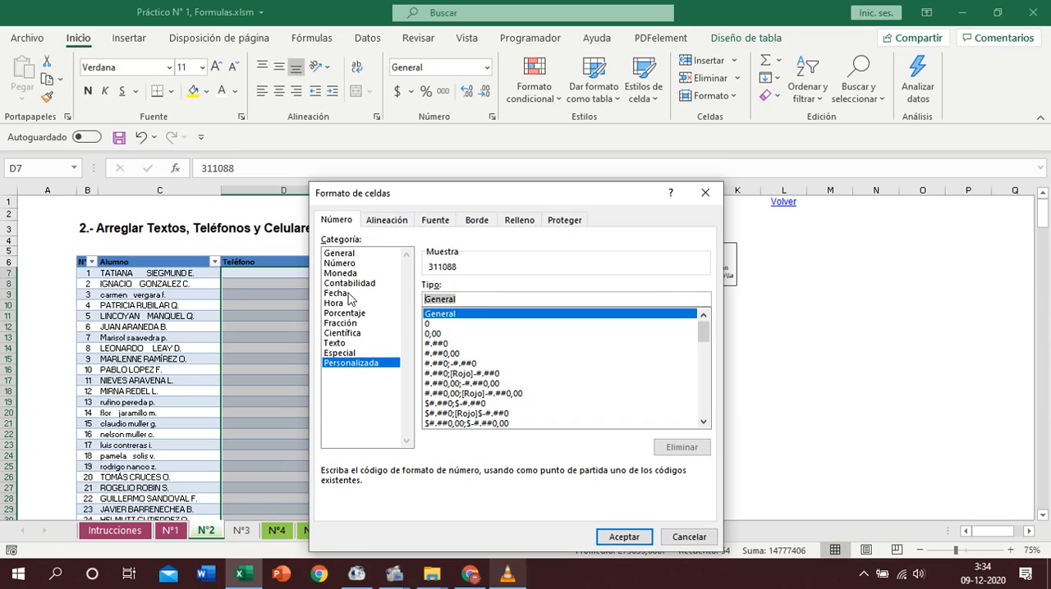
text(45 ()
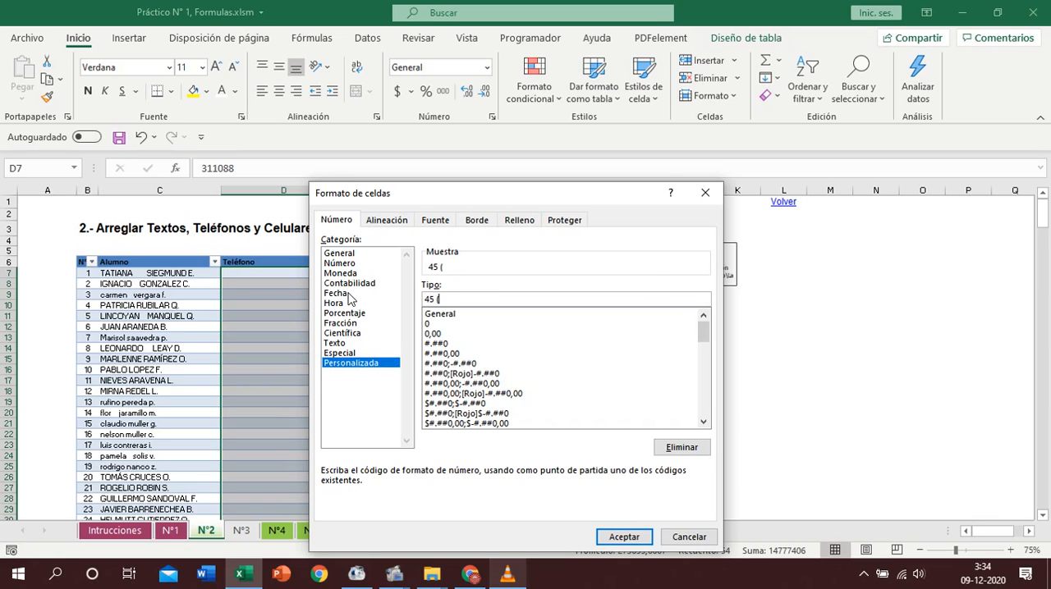
text(2) ######)
click(624, 537)
- Apply the custom number format +56 (9) #### #### to the table's Celular column
click(358, 261)
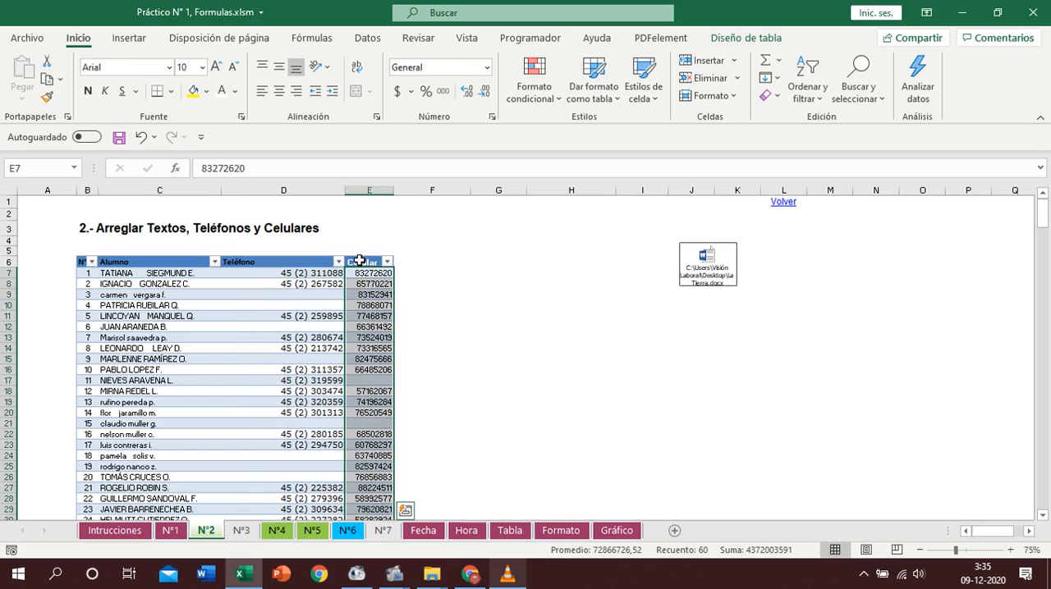
key(ctrl+1)
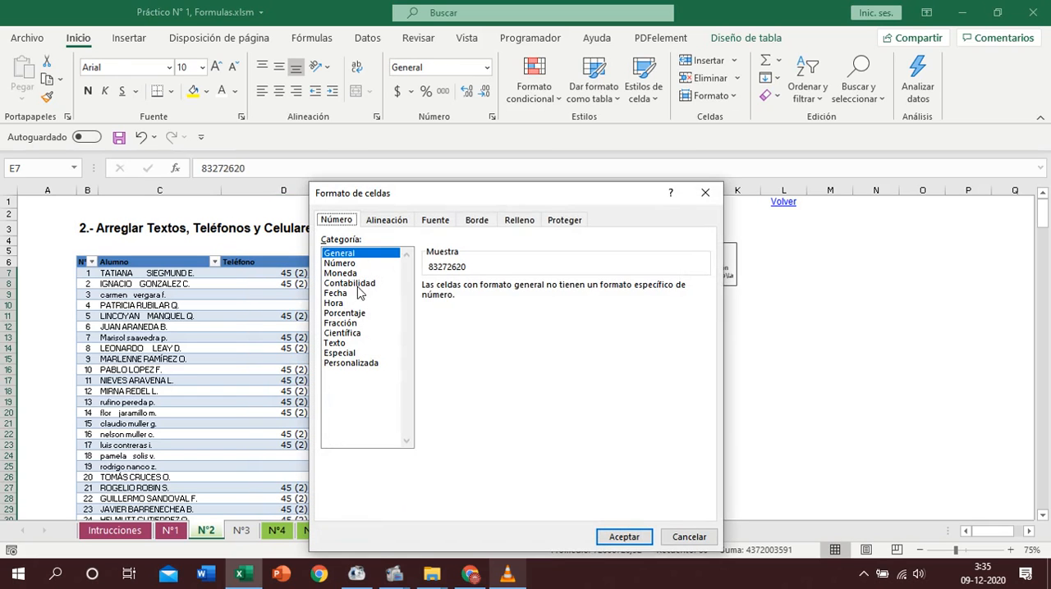
click(359, 364)
drag(465, 298, 404, 301)
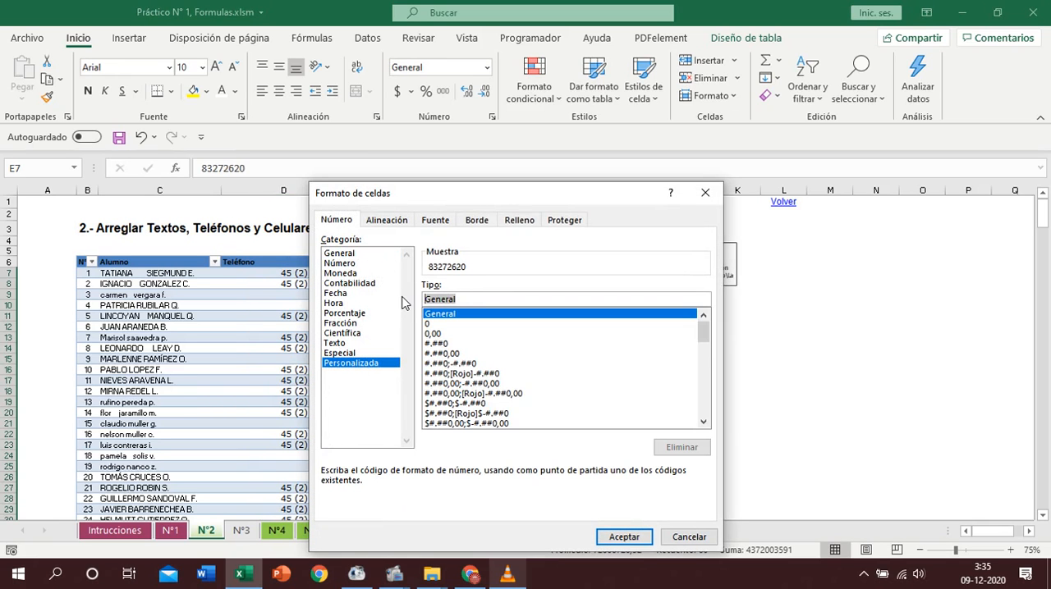
text(+56 ()
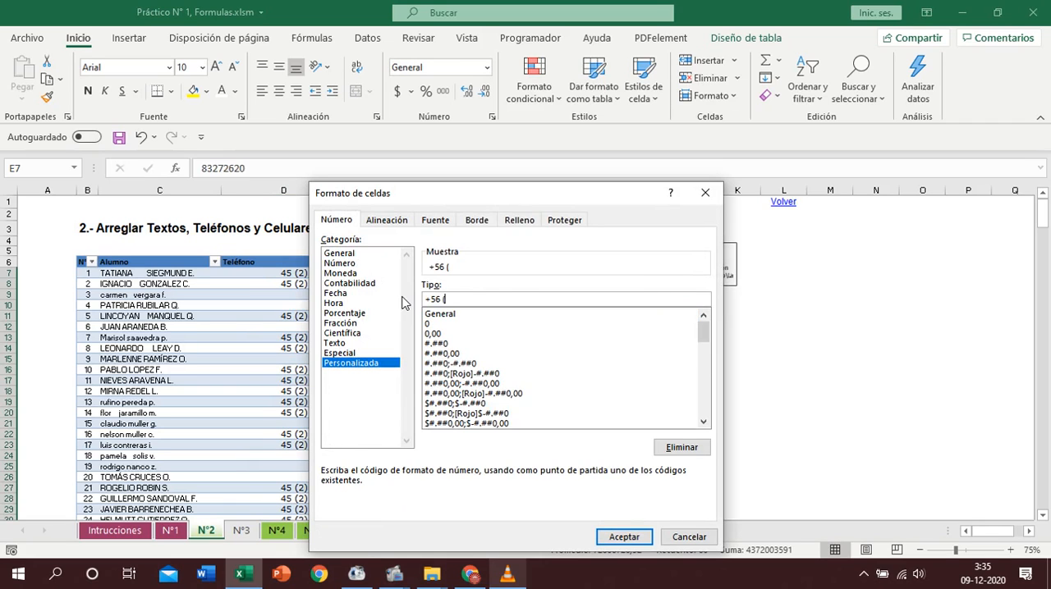
text(9) #### ####)
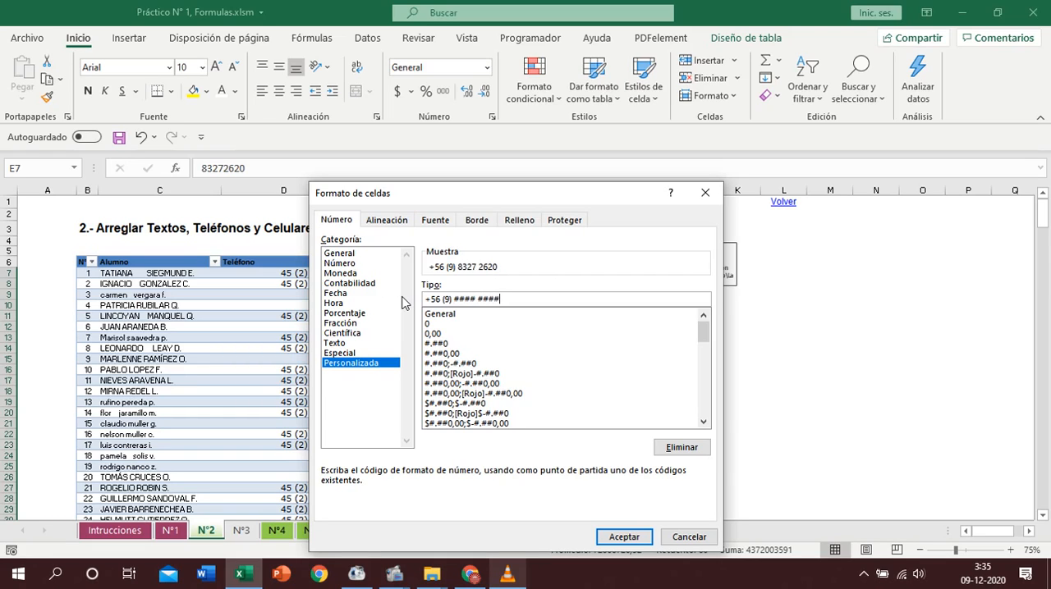
click(604, 538)
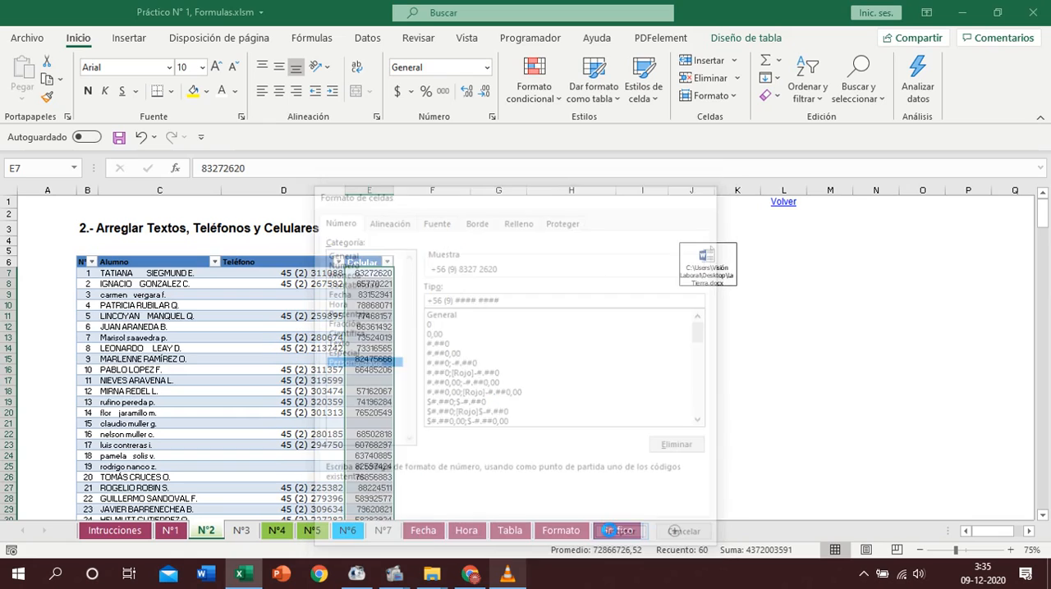
click(358, 369)
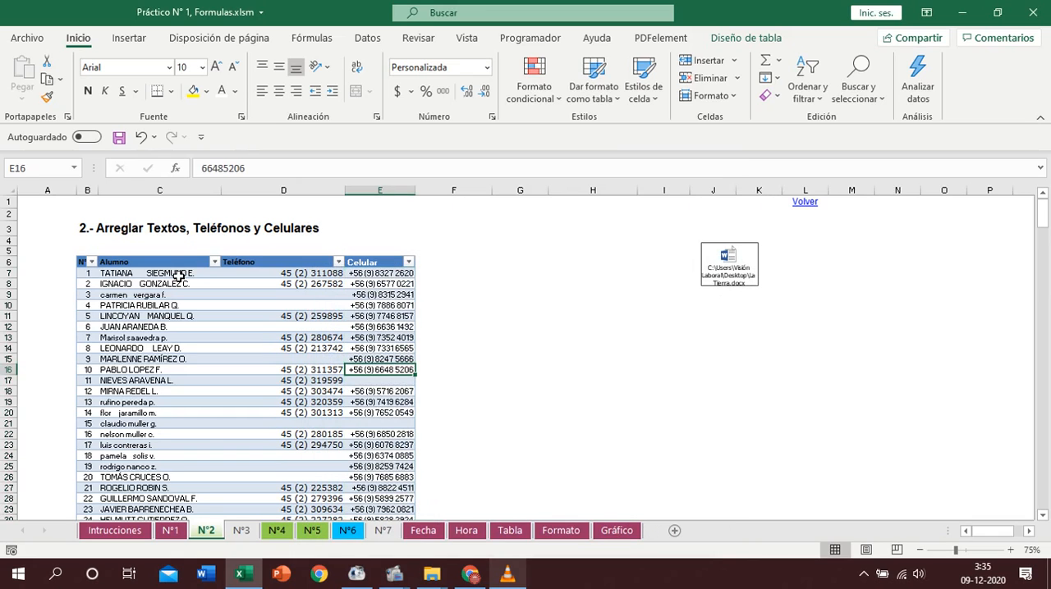
- Centre the table's header row and copy the Teléfono header's formatting onto the Celular header
click(82, 262)
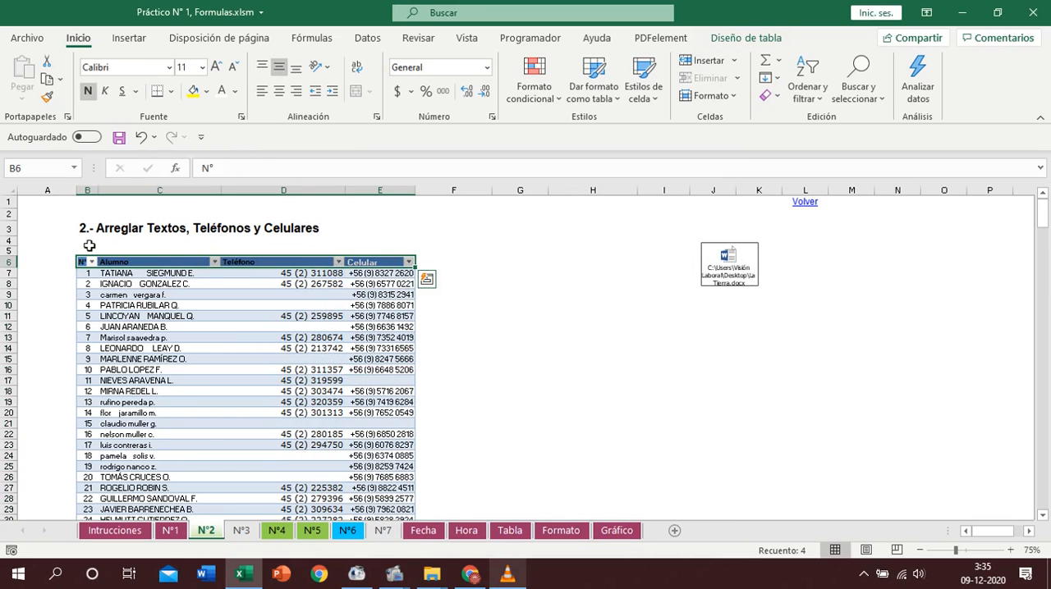
click(87, 96)
click(87, 96)
click(279, 91)
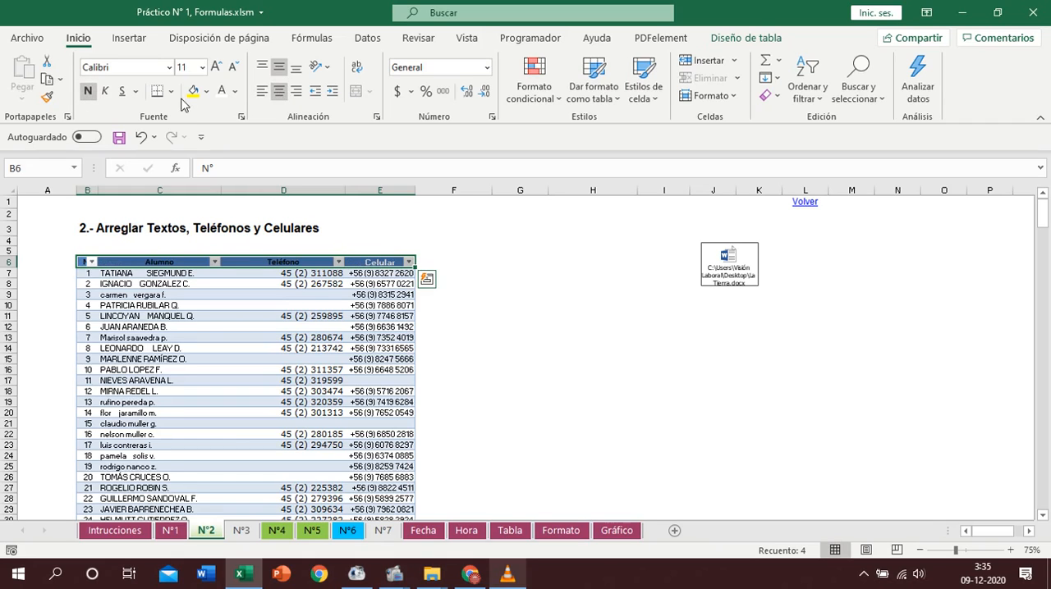
click(249, 262)
click(46, 97)
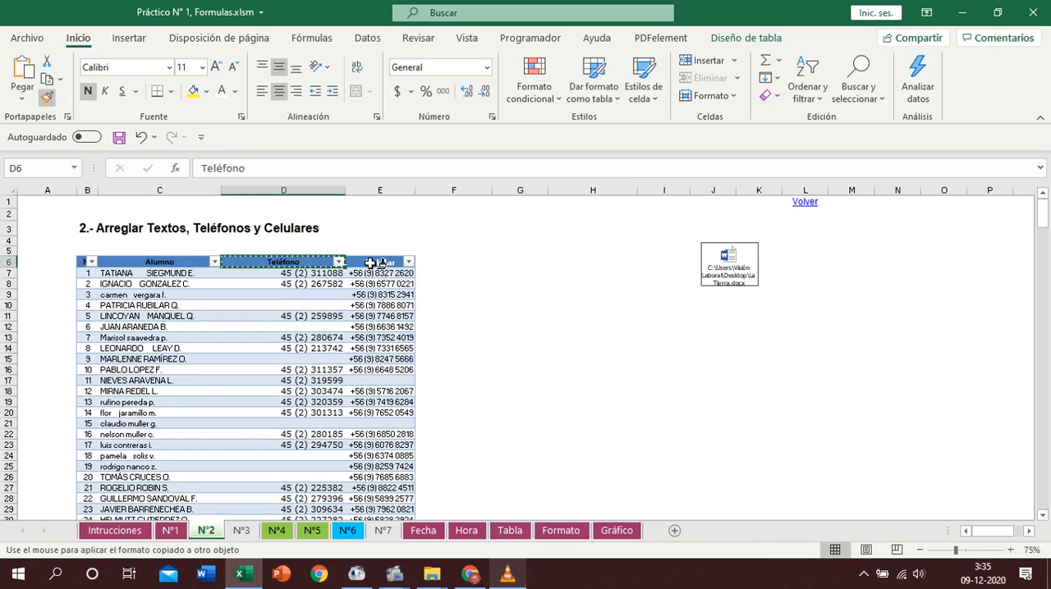
click(369, 263)
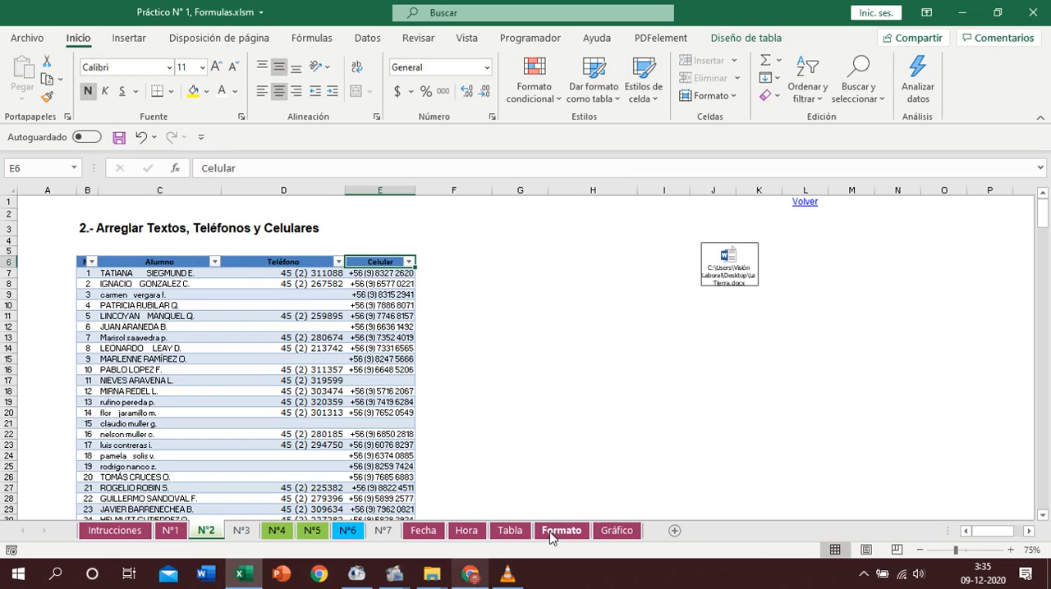
- Consult the Formato Celda reference sheet and return to sheet N°2
click(546, 530)
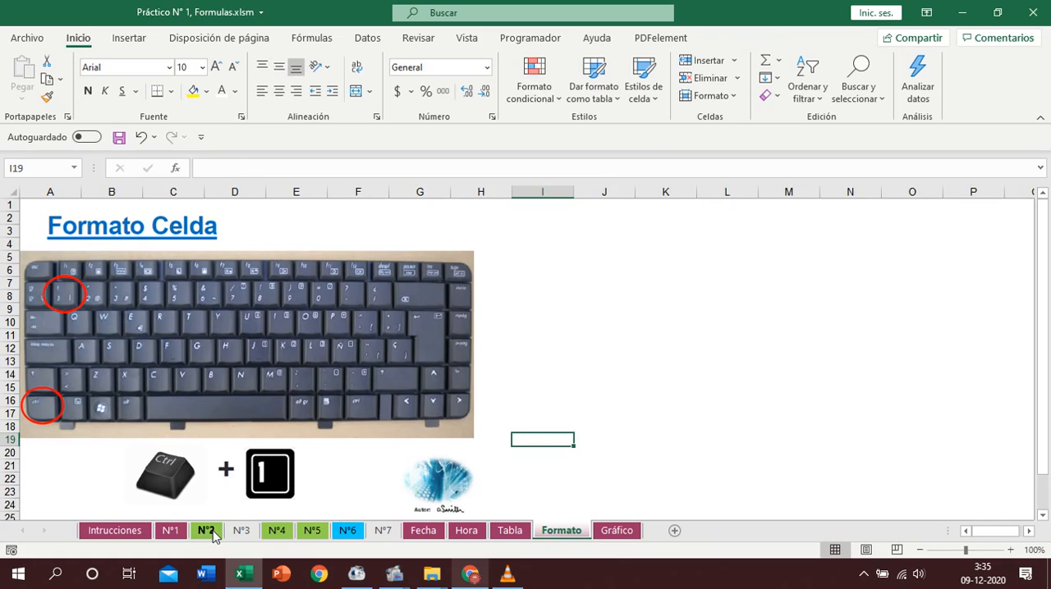
click(206, 531)
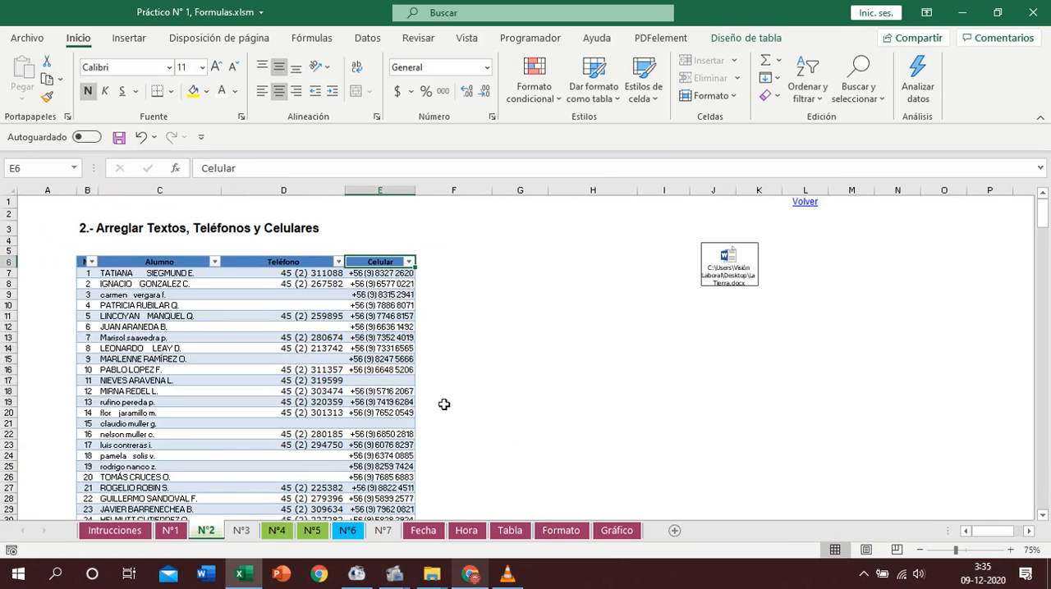
- Apply the light green table style with a solid header row to the student contact table
click(316, 370)
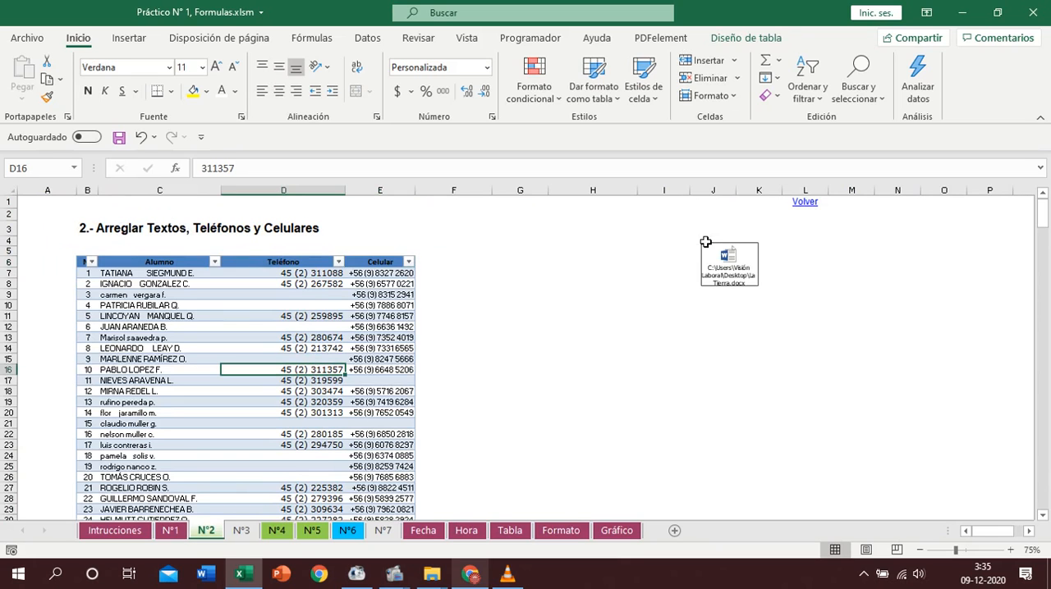
click(747, 38)
click(977, 96)
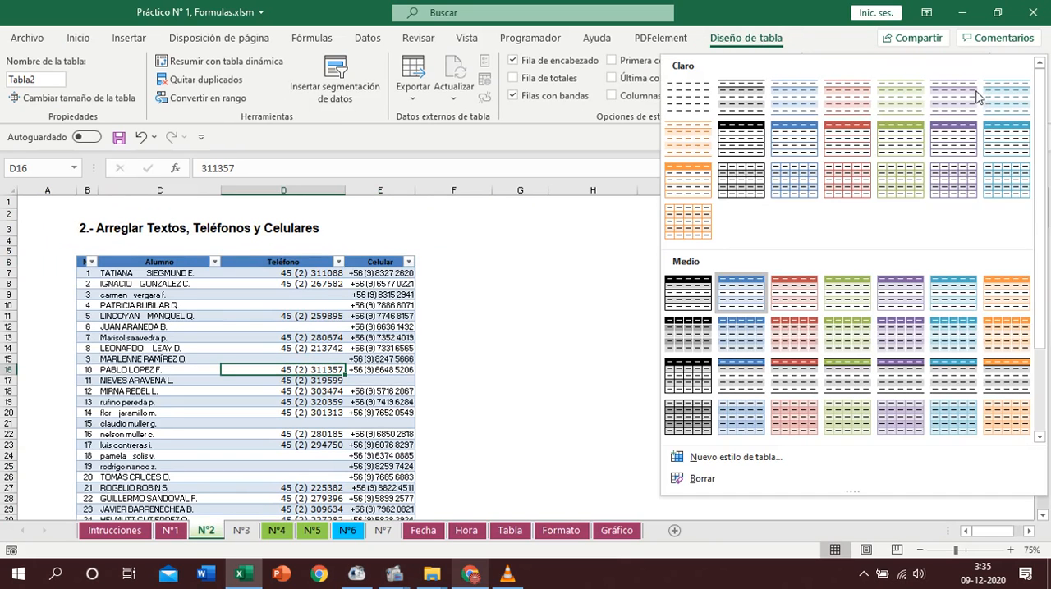
click(900, 138)
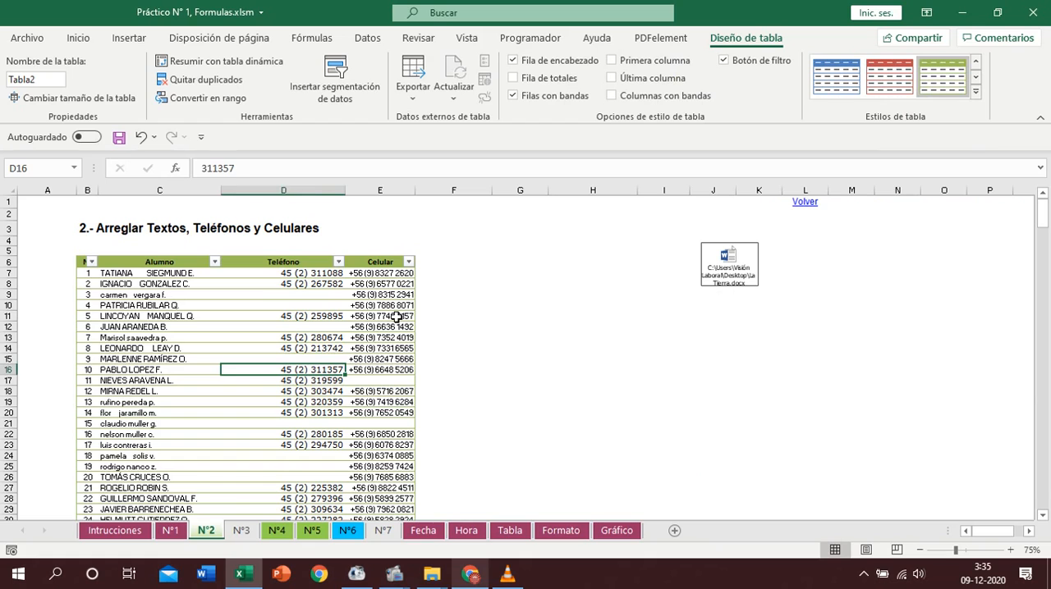
- Review the custom number format applied to the mobile number in E11
click(396, 316)
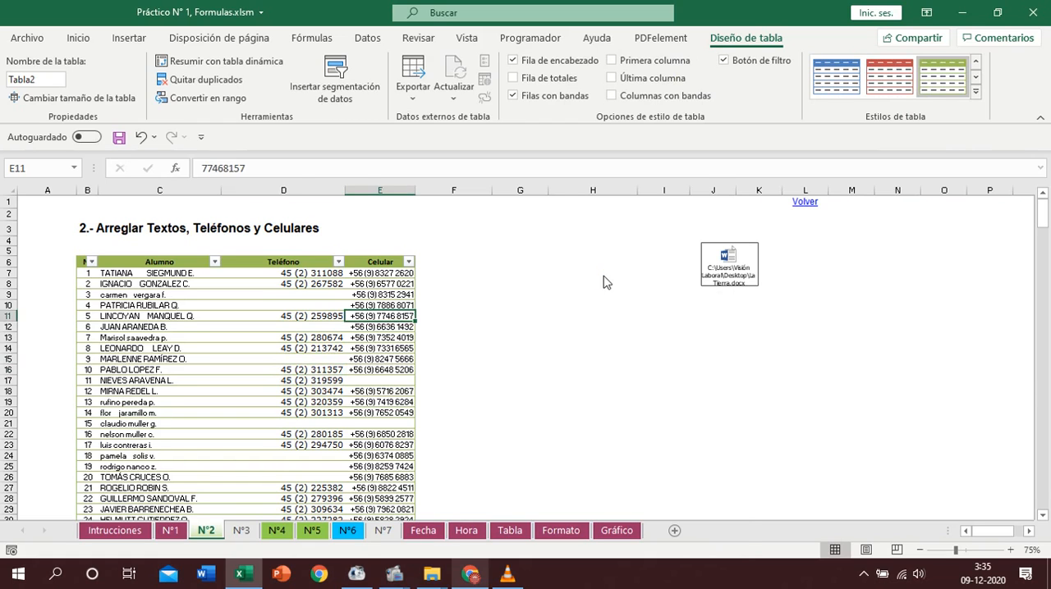
key(ctrl+1)
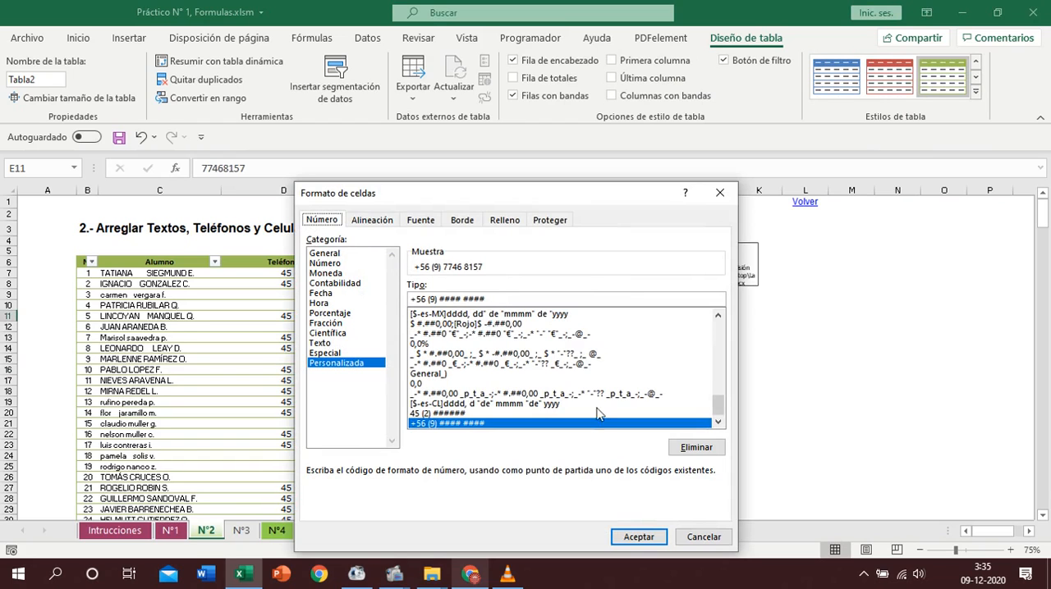
click(624, 544)
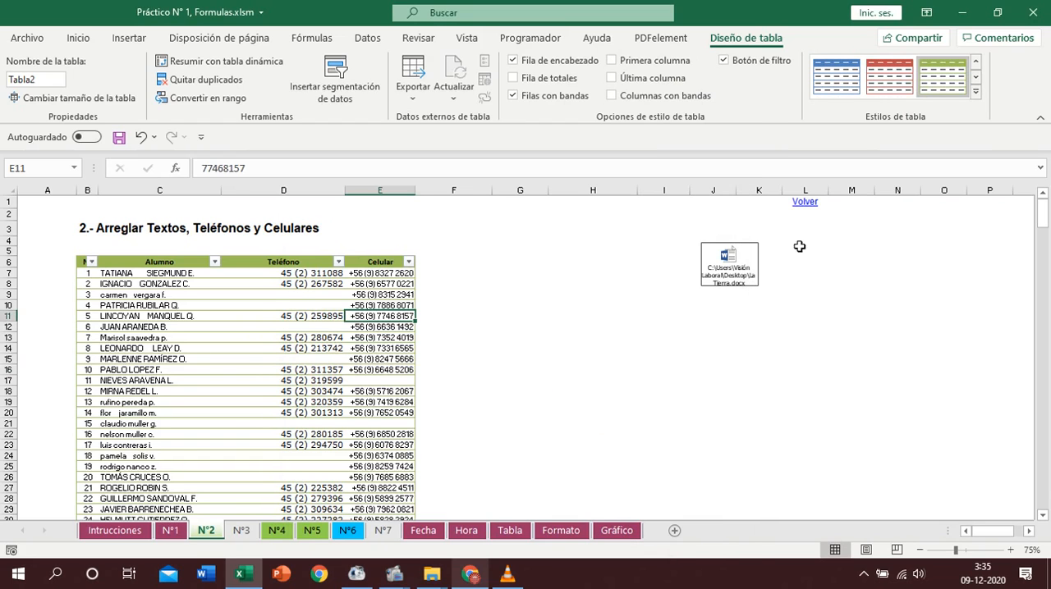
- Go back to the instructions sheet, open exercise N° 3, Relleno de Datos, and enter 1 in C7
click(805, 204)
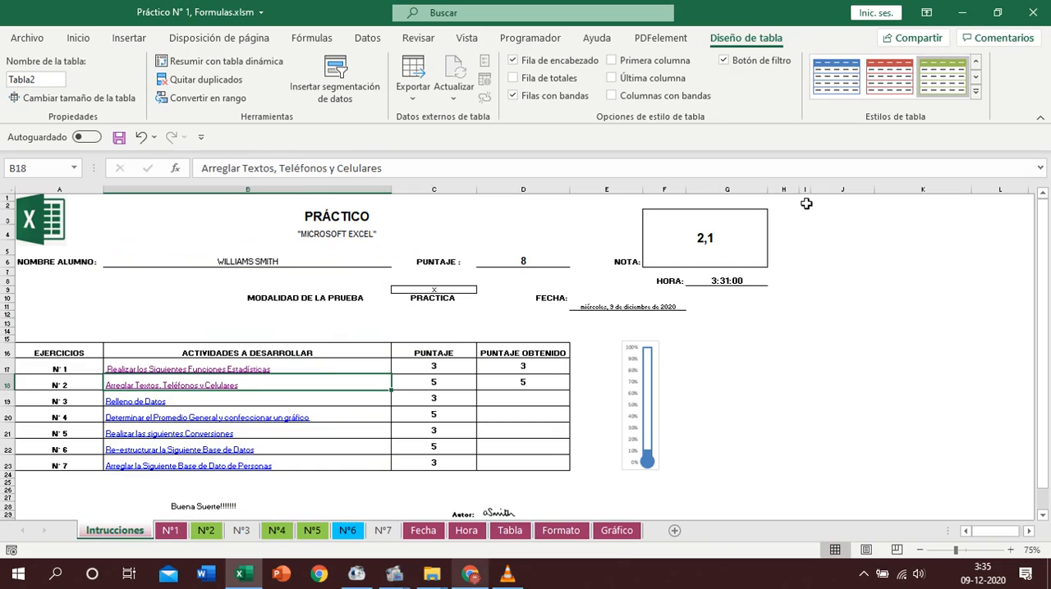
click(142, 402)
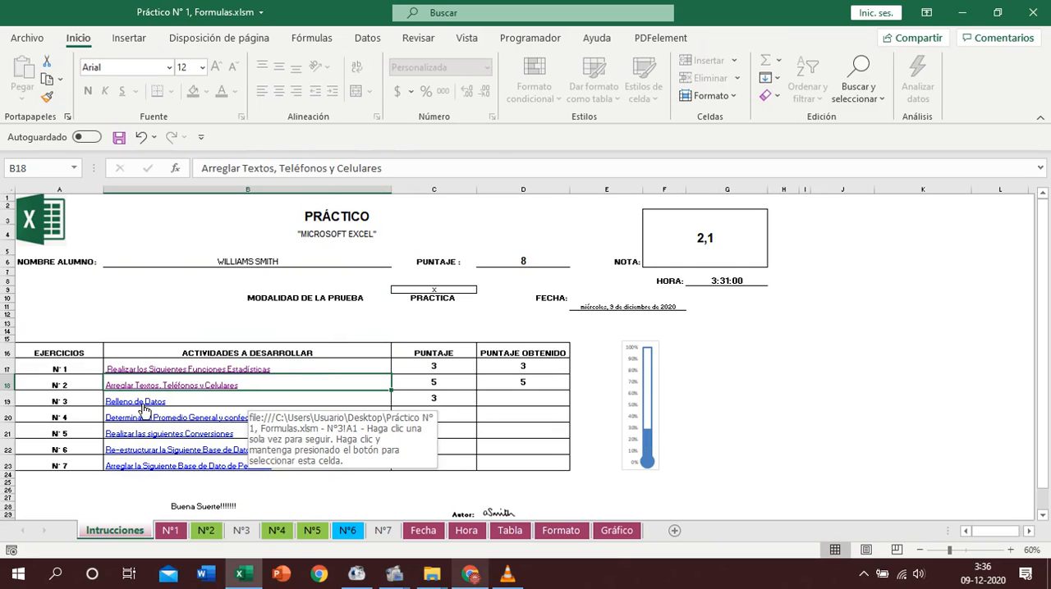
click(225, 298)
text(1)
click(227, 345)
click(226, 304)
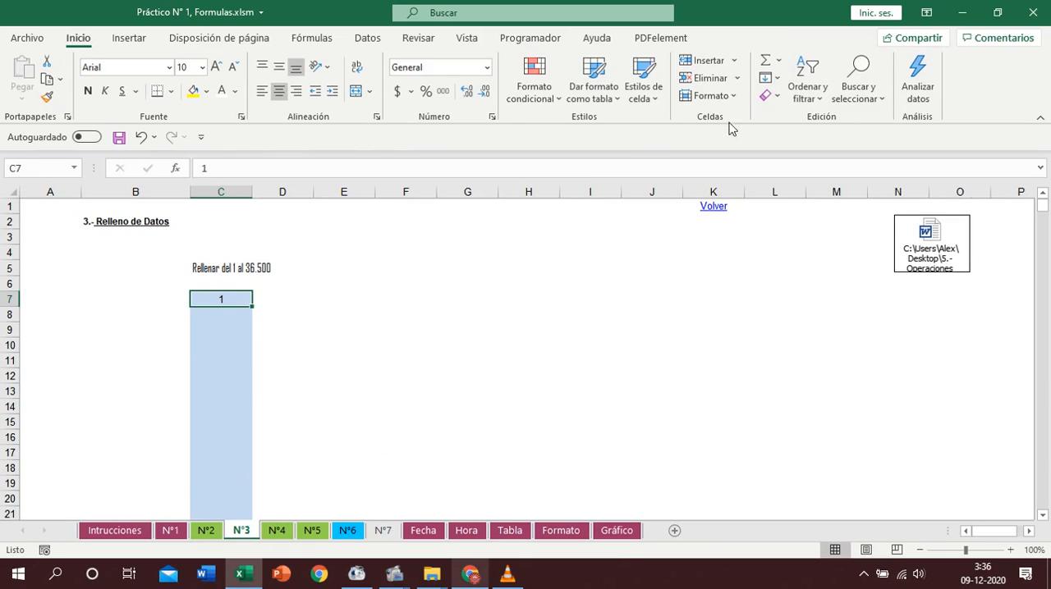
- Fill a linear series down the column from C7 with increment 1 and limit 36500, and check both ends
click(779, 79)
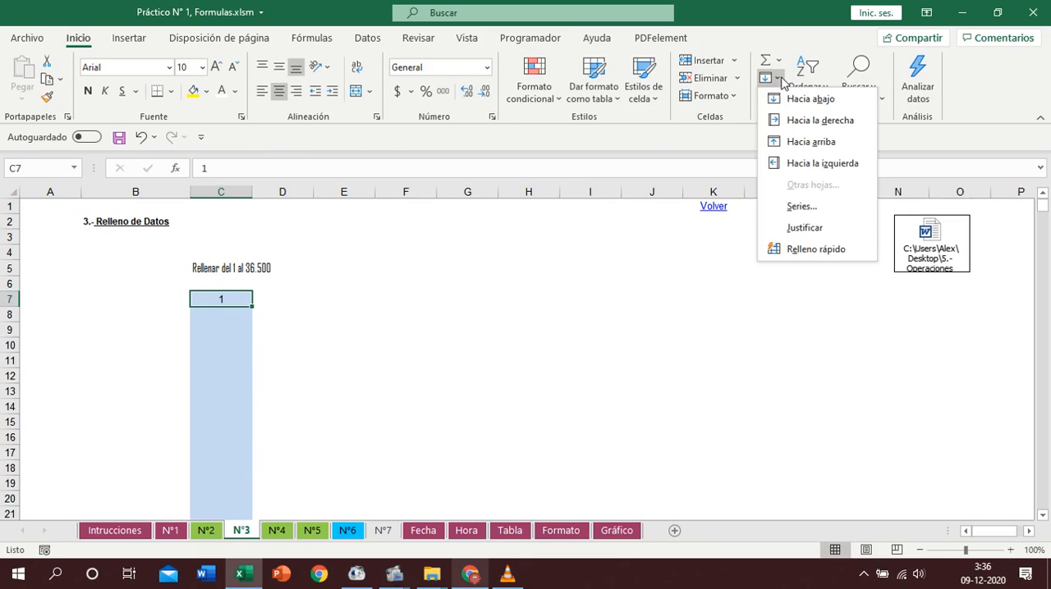
click(802, 207)
click(419, 344)
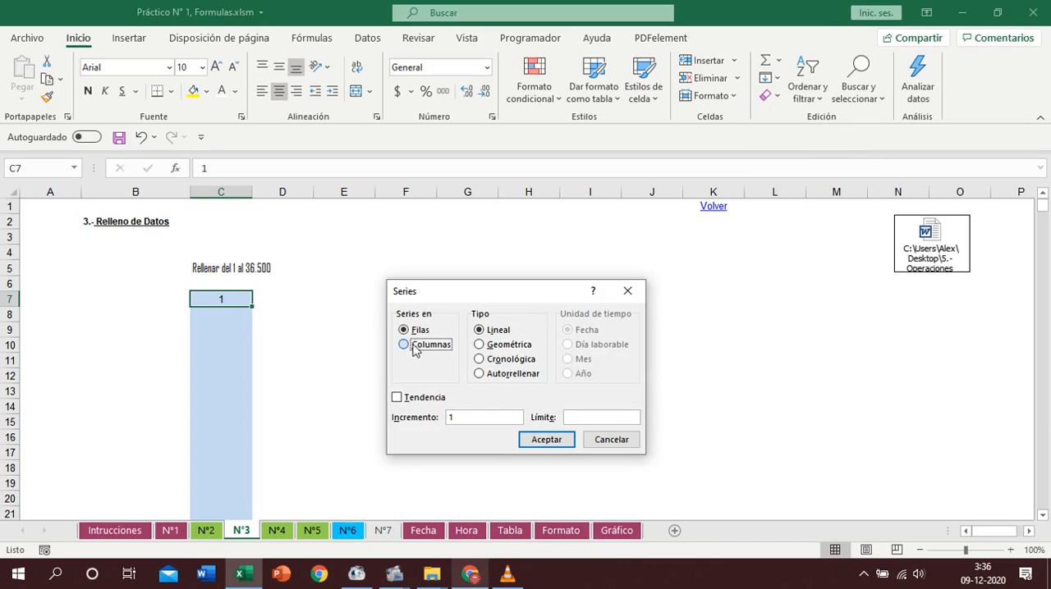
click(611, 416)
text(36500)
click(557, 438)
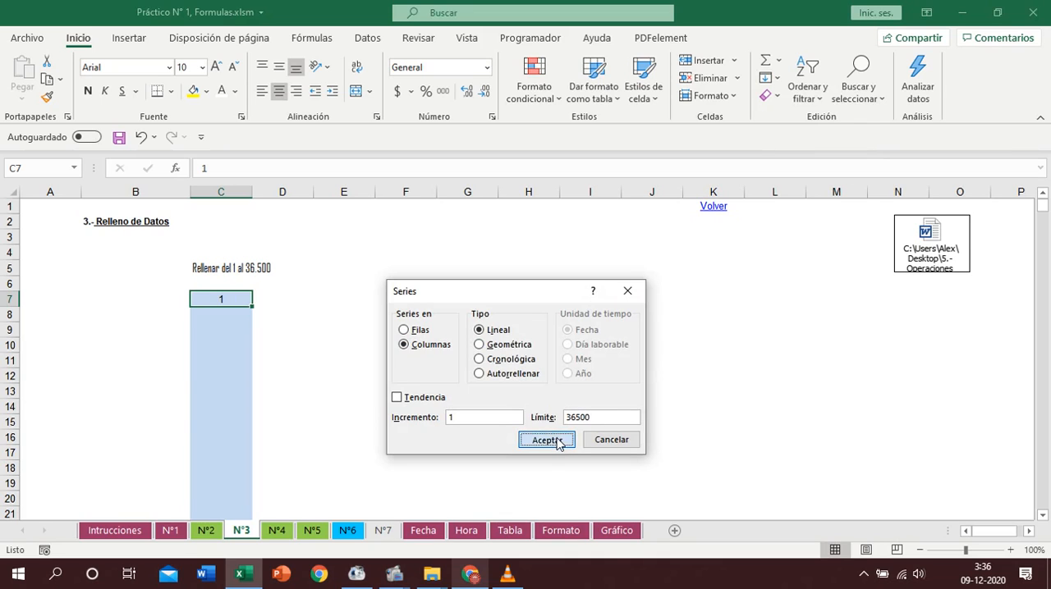
key(ctrl+Down)
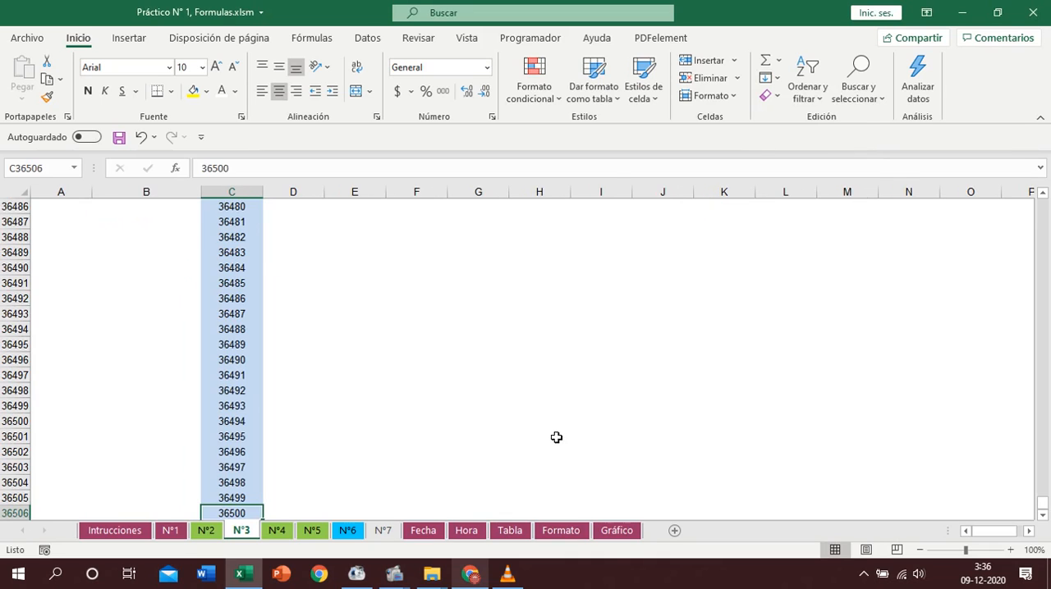
key(ctrl+Up)
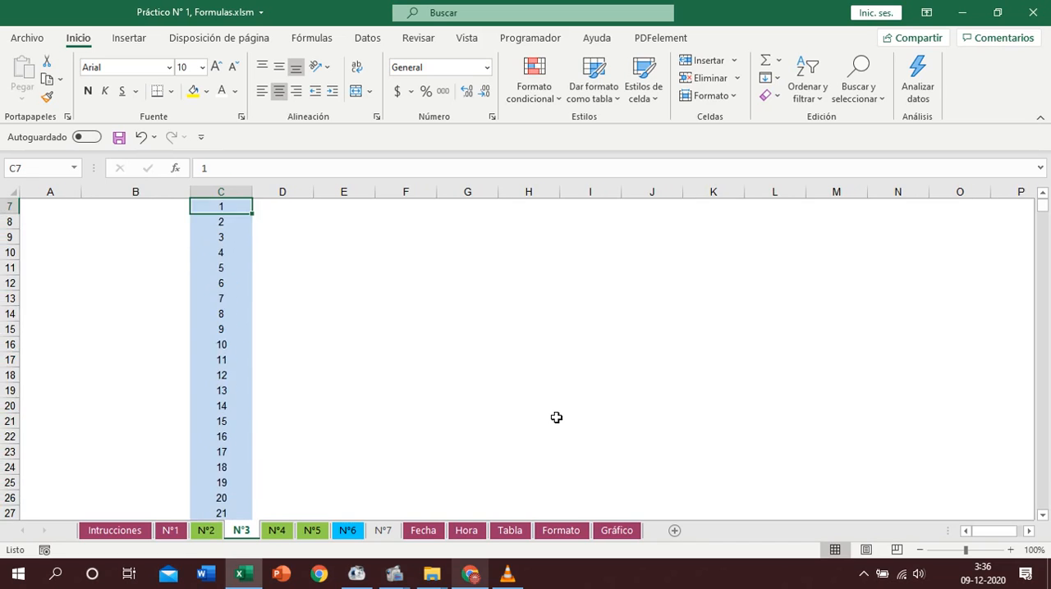
scroll(556, 418, up, 1)
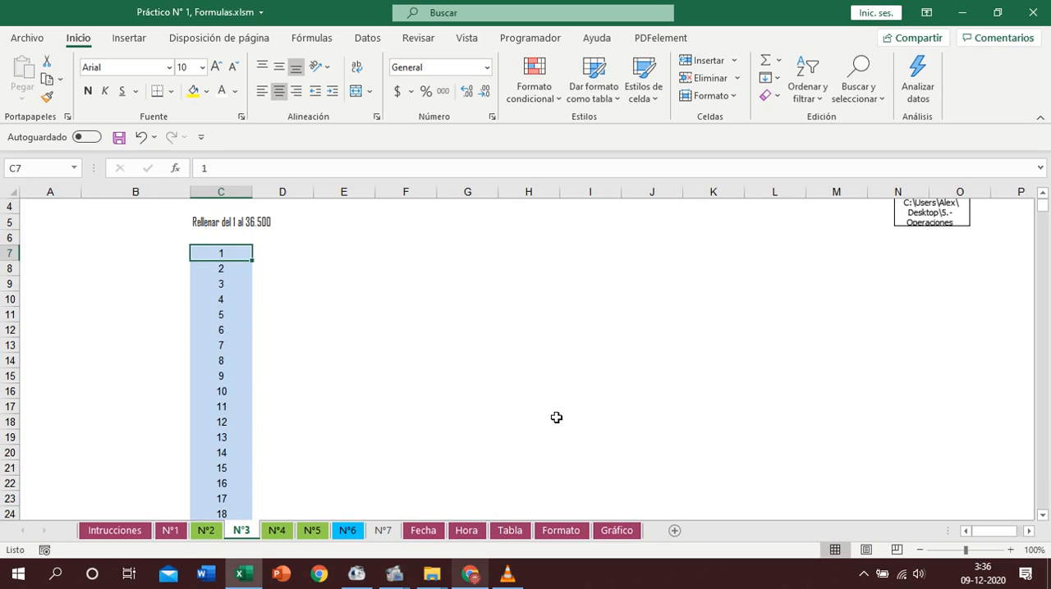
- Review the Series fill options for C7 and close them without applying anything
click(777, 78)
click(802, 206)
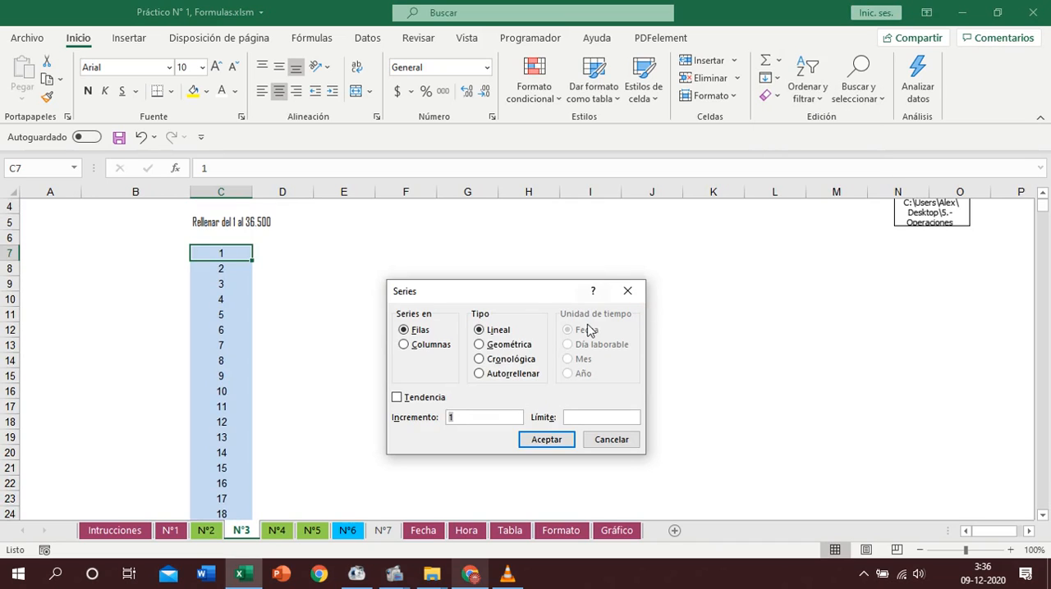
click(627, 291)
- Go back to the instructions sheet and open exercise N° 4, Determinar el Promedio General y confeccionar un gráfico
scroll(681, 312, up, 1)
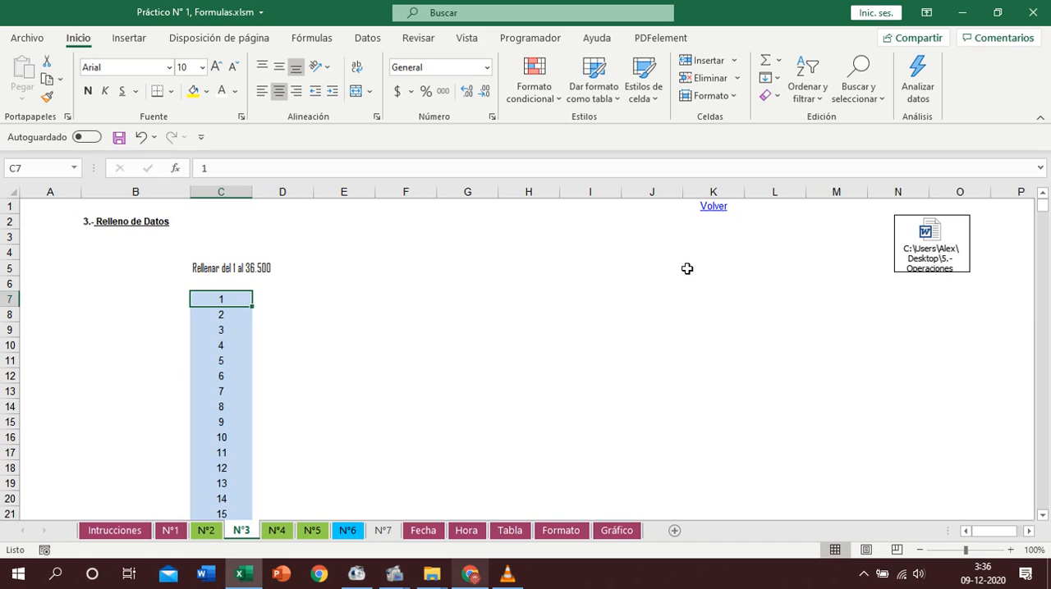
click(712, 208)
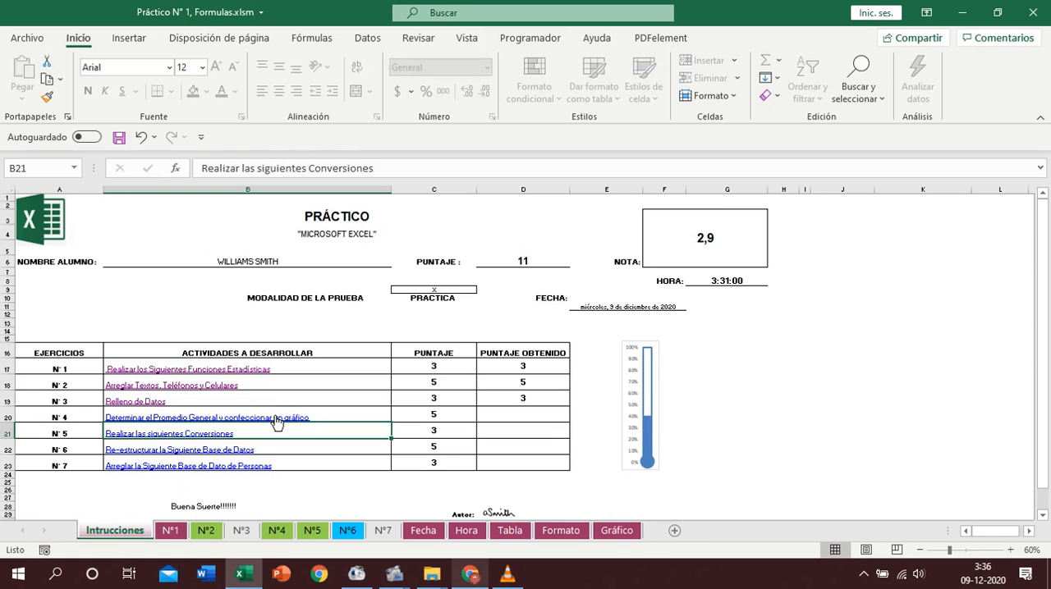
click(174, 417)
- Convert the subject grades range B8:D12 into a table with headers
click(169, 312)
key(ctrl+t)
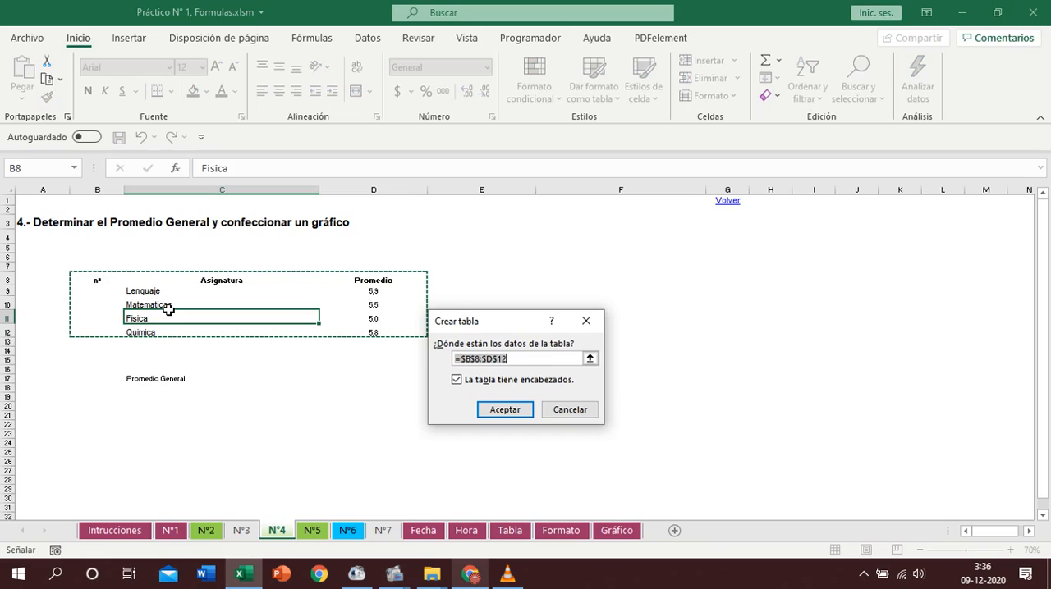
key(Return)
- Number the four subjects from 1 to 4 in the n° column by filling a series from B9 to B12
key(Down)
text(1)
click(107, 330)
click(105, 290)
drag(123, 297, 119, 335)
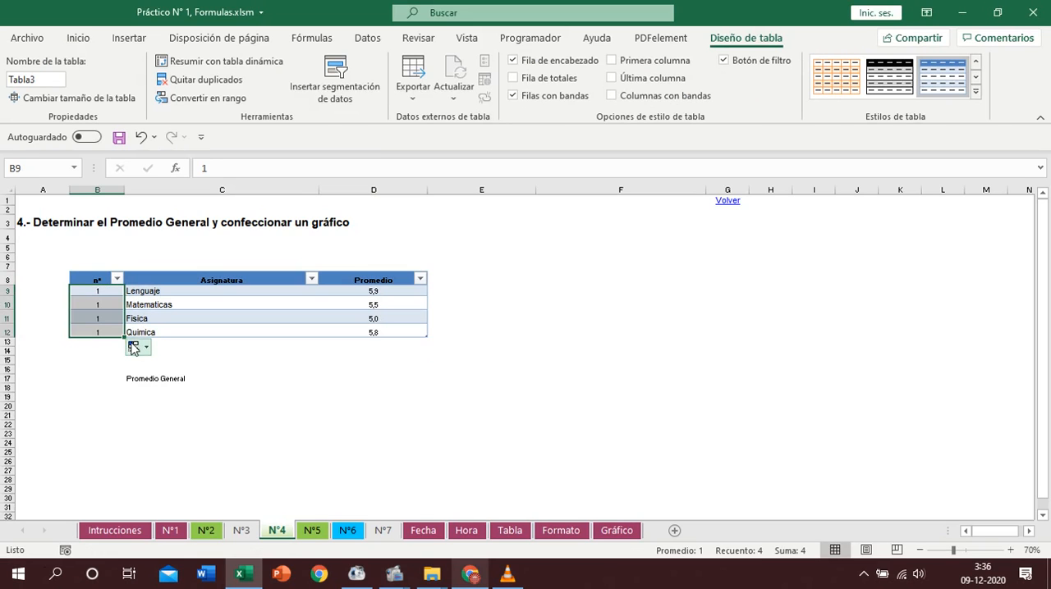
click(135, 348)
click(175, 385)
- Calculate the Promedio General in D17 with PROMEDIO over the table's Promedio column, and check the formula
click(374, 378)
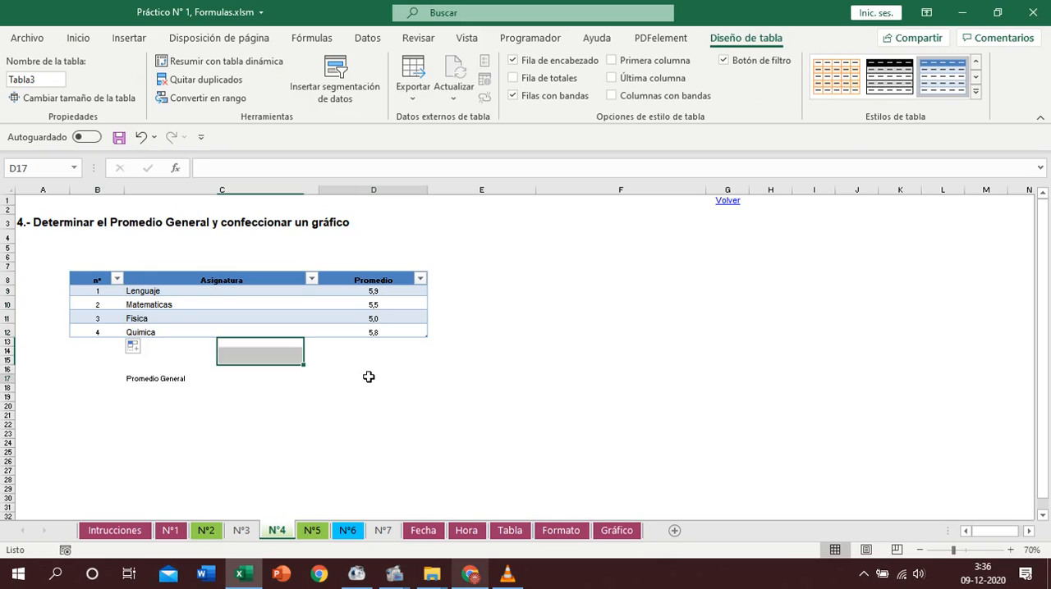
text(+proms)
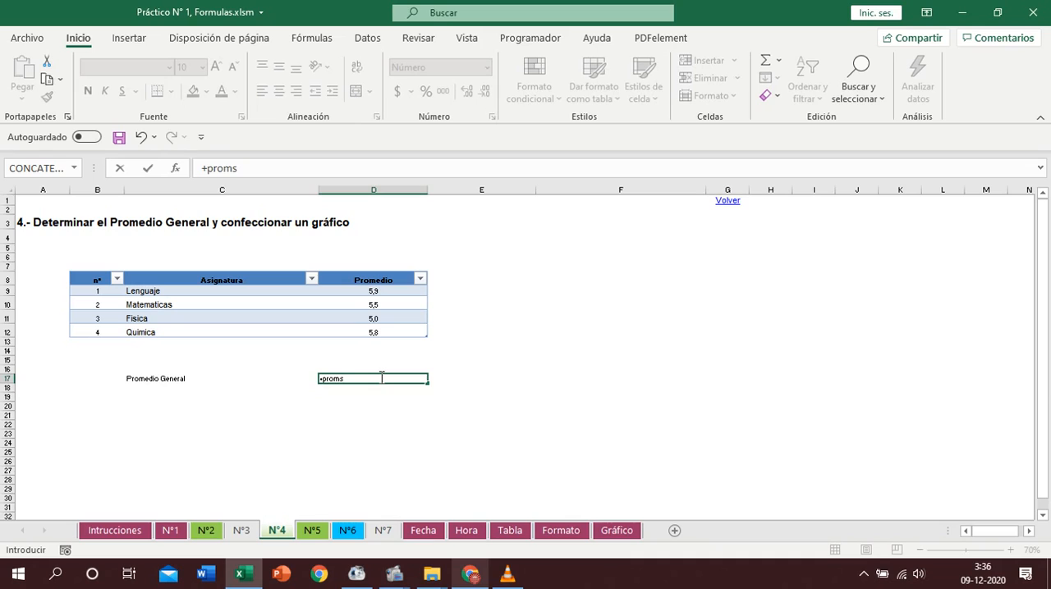
key(BackSpace)
text(e)
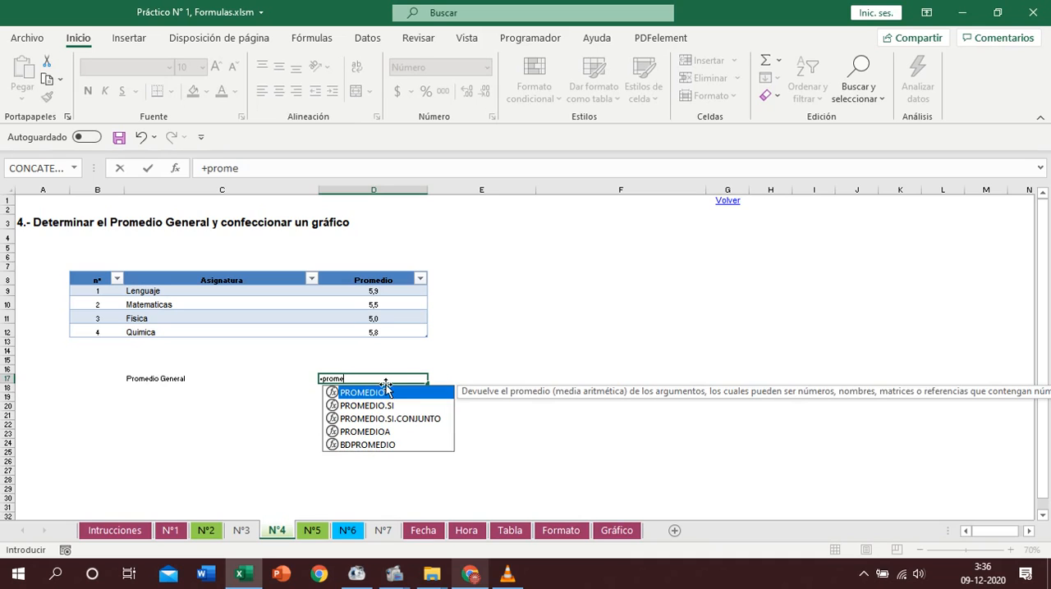
double_click(388, 394)
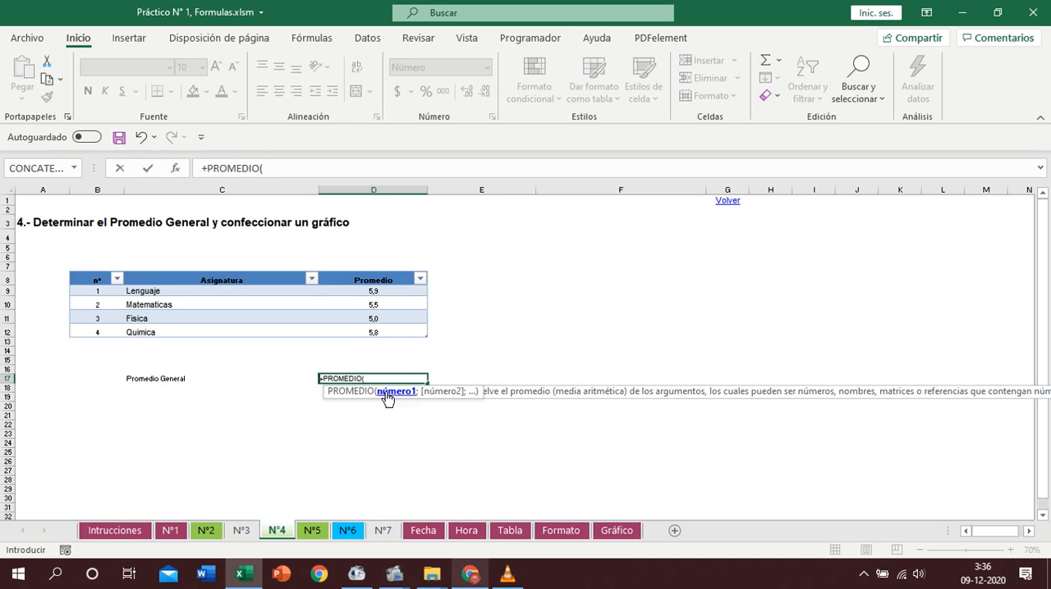
click(369, 270)
key(Return)
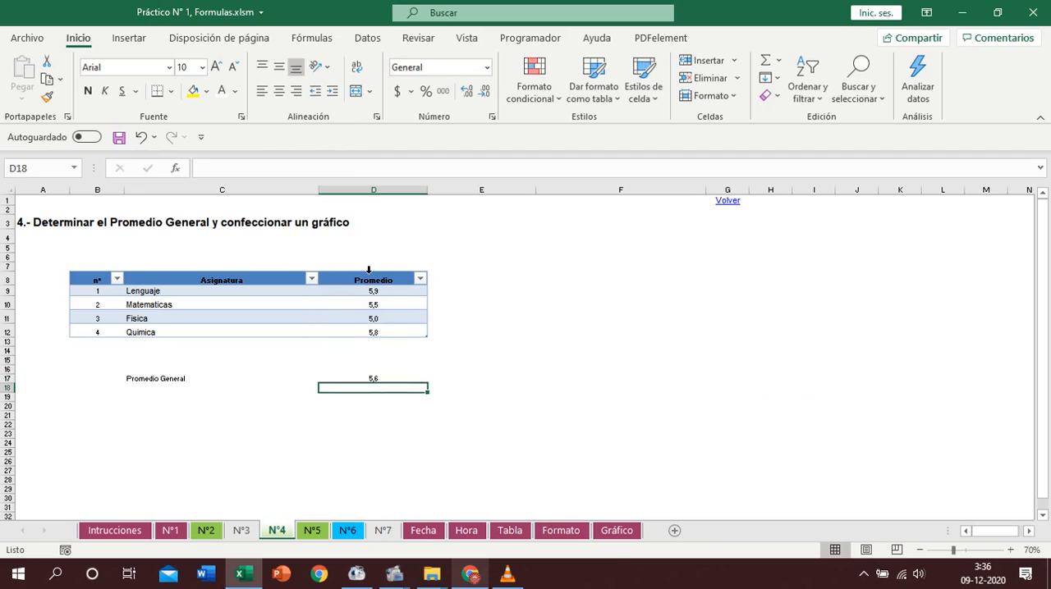
click(177, 385)
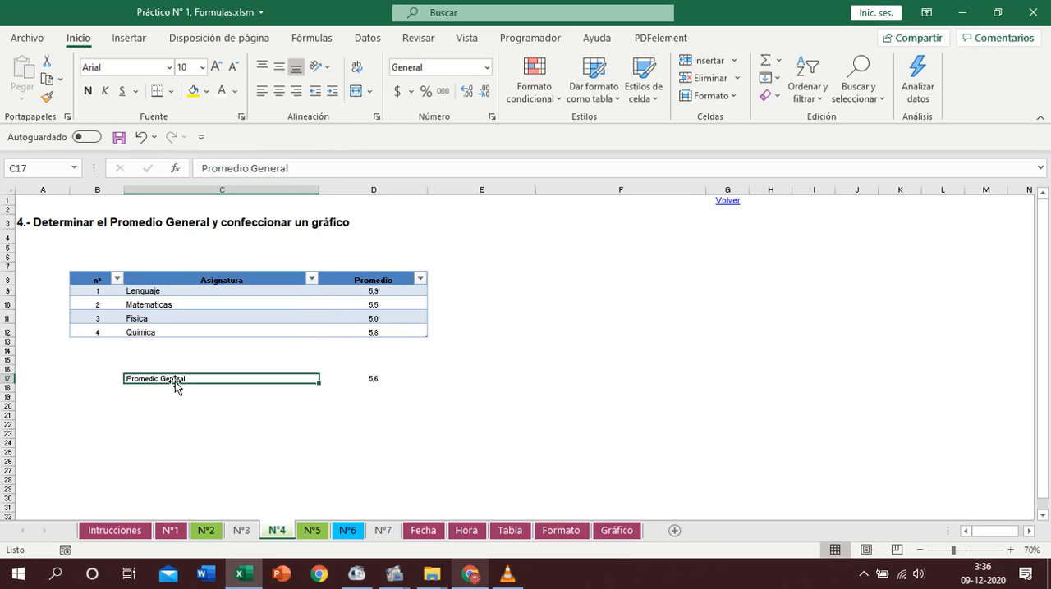
key(Right)
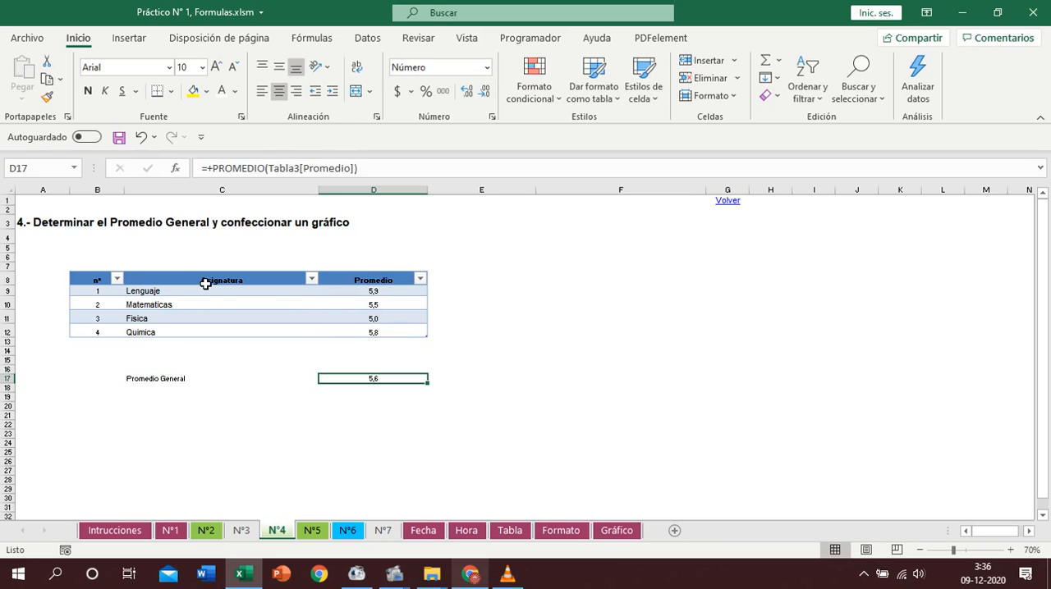
- Create a column chart from the Asignatura and Promedio columns, place it beside the table and enlarge it
drag(205, 283, 363, 332)
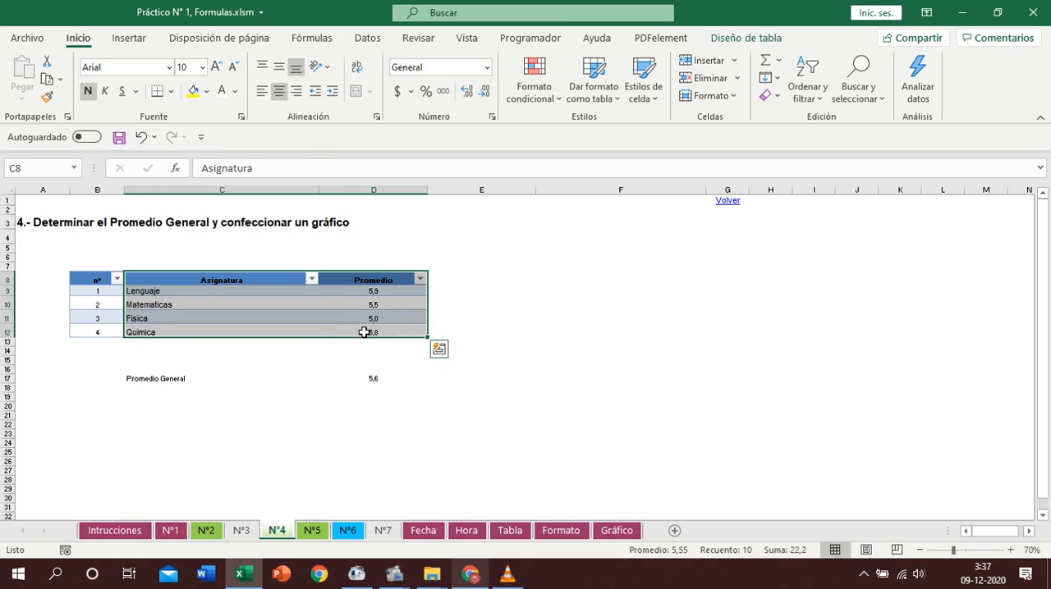
key(alt+F1)
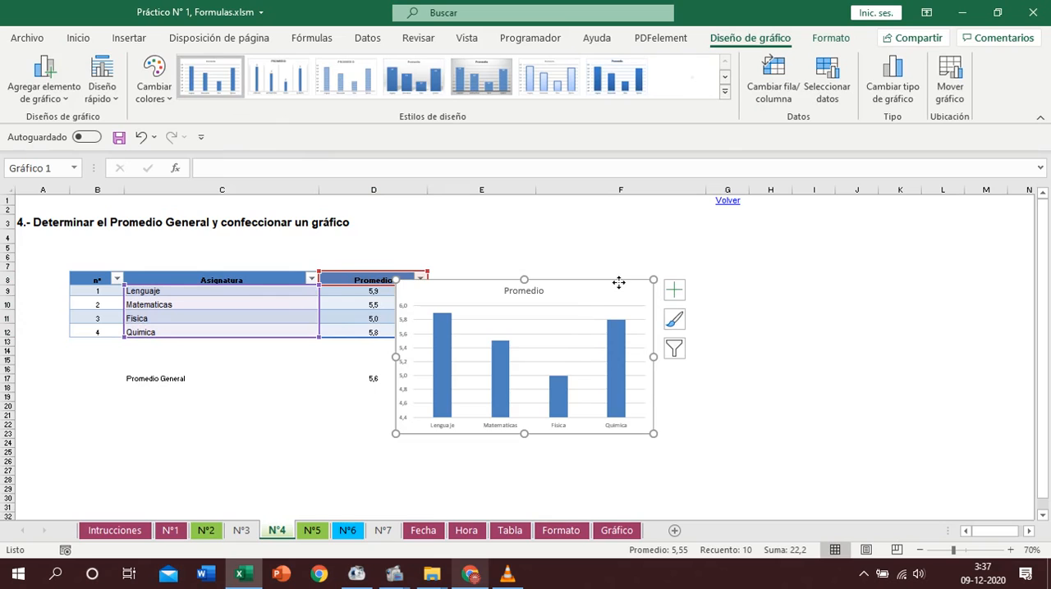
drag(618, 283, 778, 293)
drag(812, 443, 884, 469)
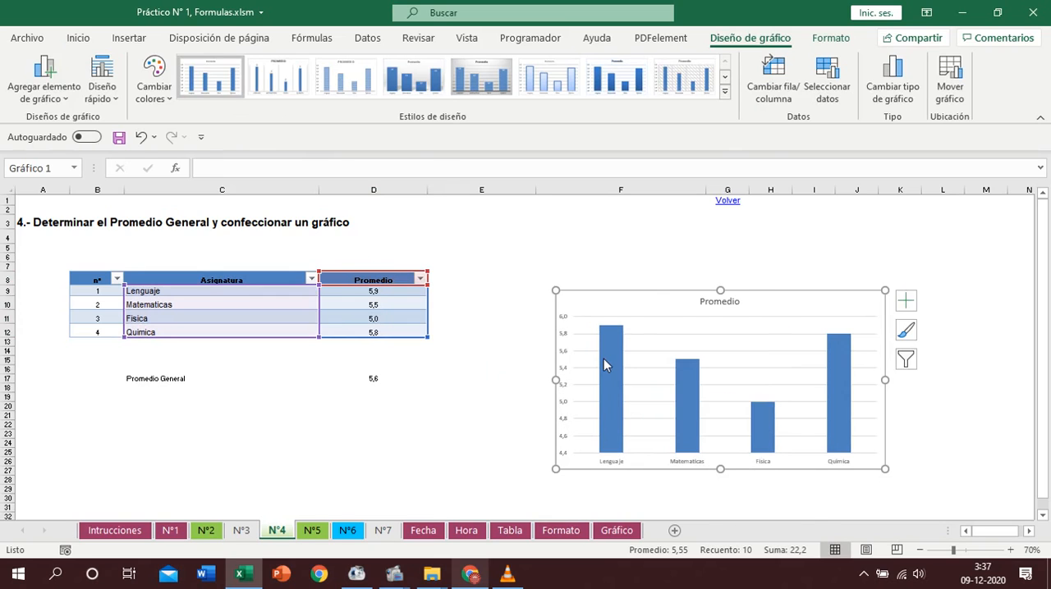
- Add data labels to the chart's columns and change the chart title to Promedio Curso
right_click(603, 358)
click(727, 483)
click(738, 302)
click(738, 302)
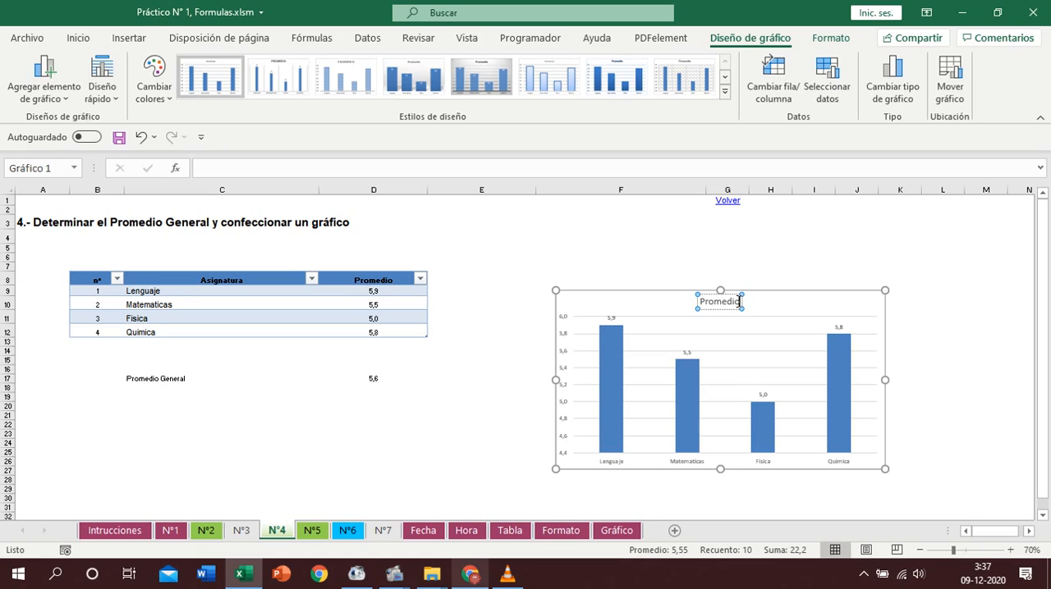
text(G)
key(BackSpace)
text(Curso)
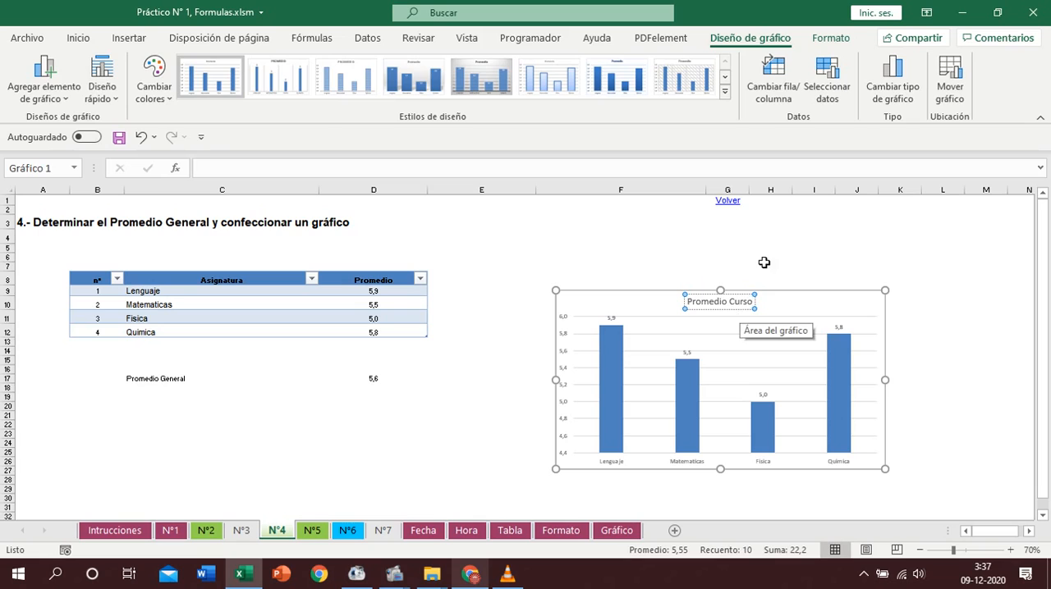
- Enlarge the chart from its upper-left corner to about row 7 in column E
click(764, 263)
click(563, 293)
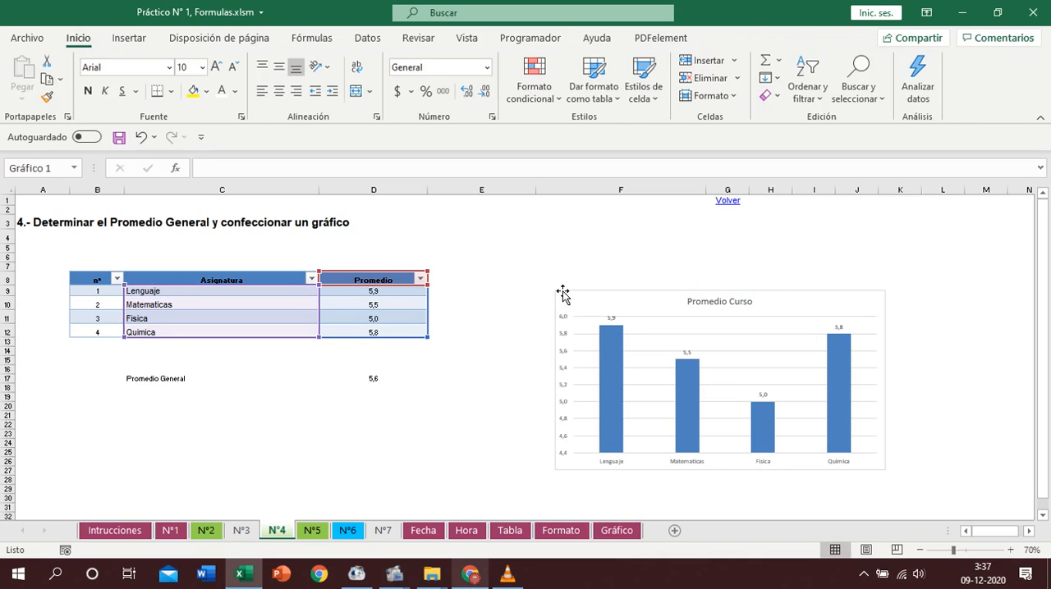
drag(556, 289, 525, 269)
- Select only the Física column in the chart and fill it red
click(759, 441)
click(760, 442)
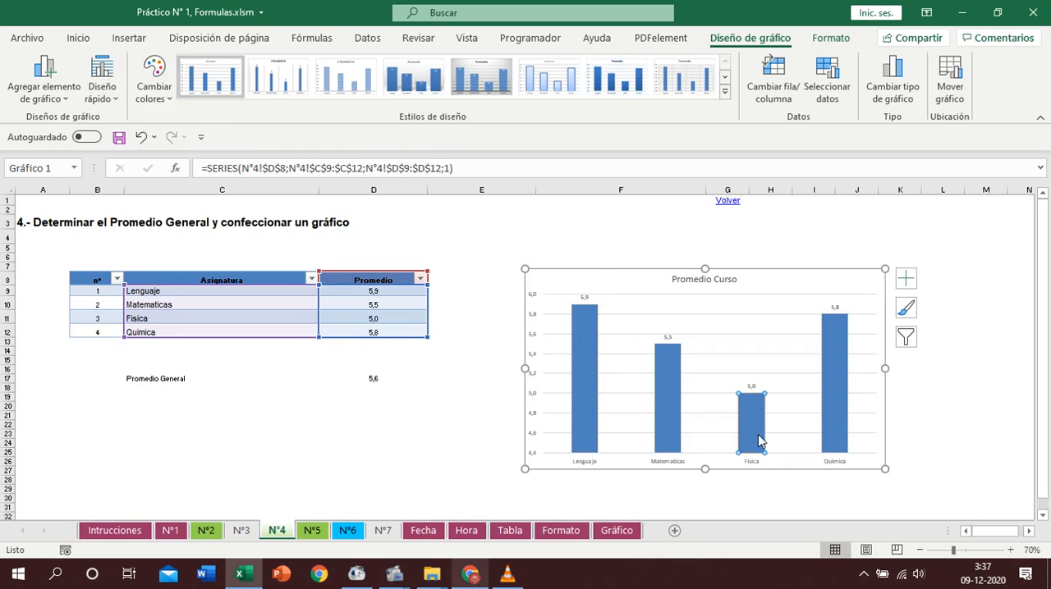
click(80, 40)
click(196, 93)
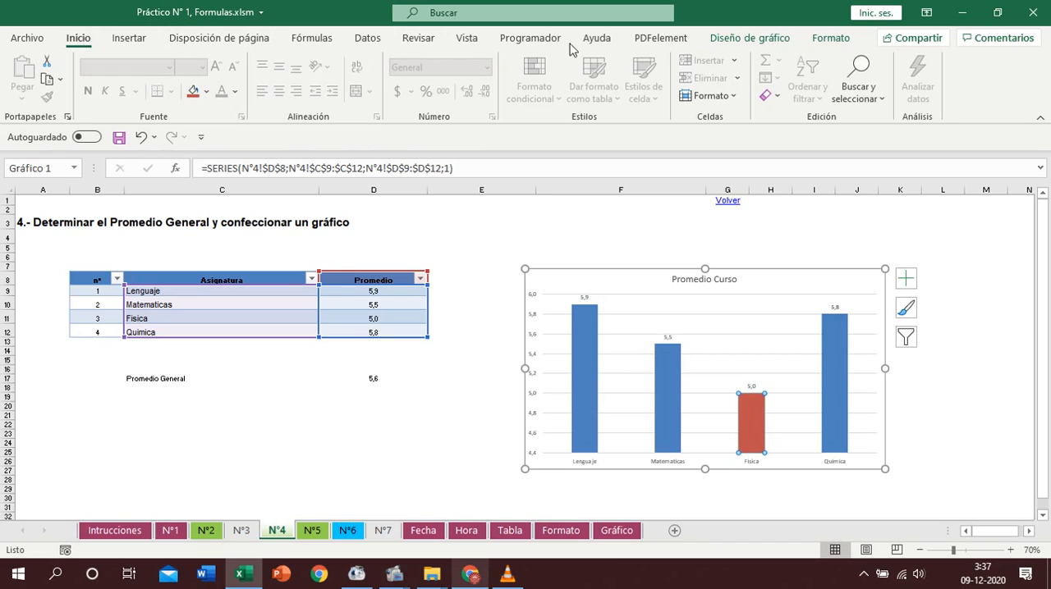
- Apply the dark chart style with solid gradient blue columns to the Promedio Curso chart
click(745, 39)
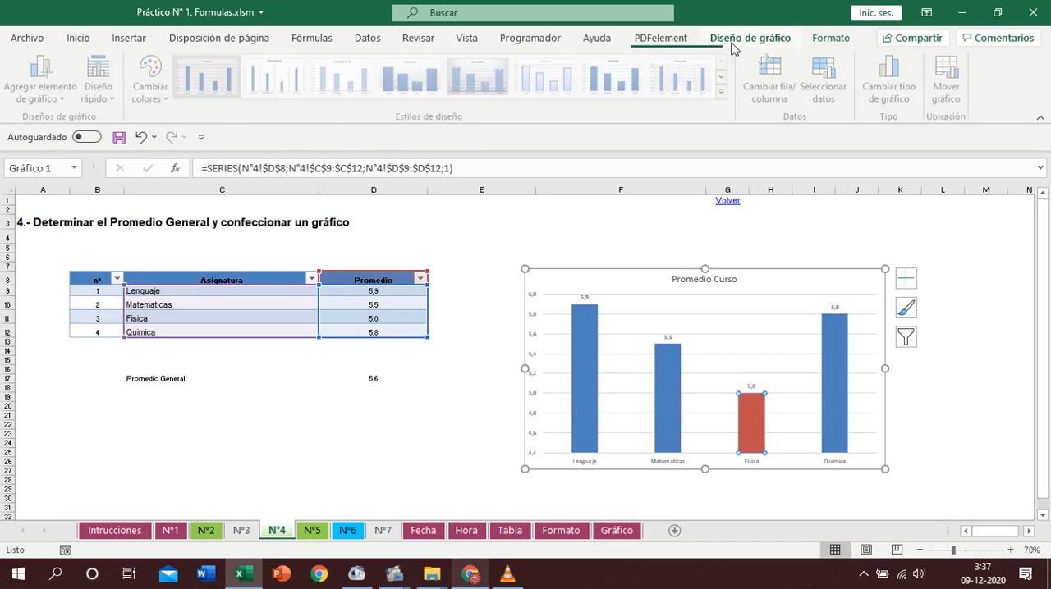
click(725, 92)
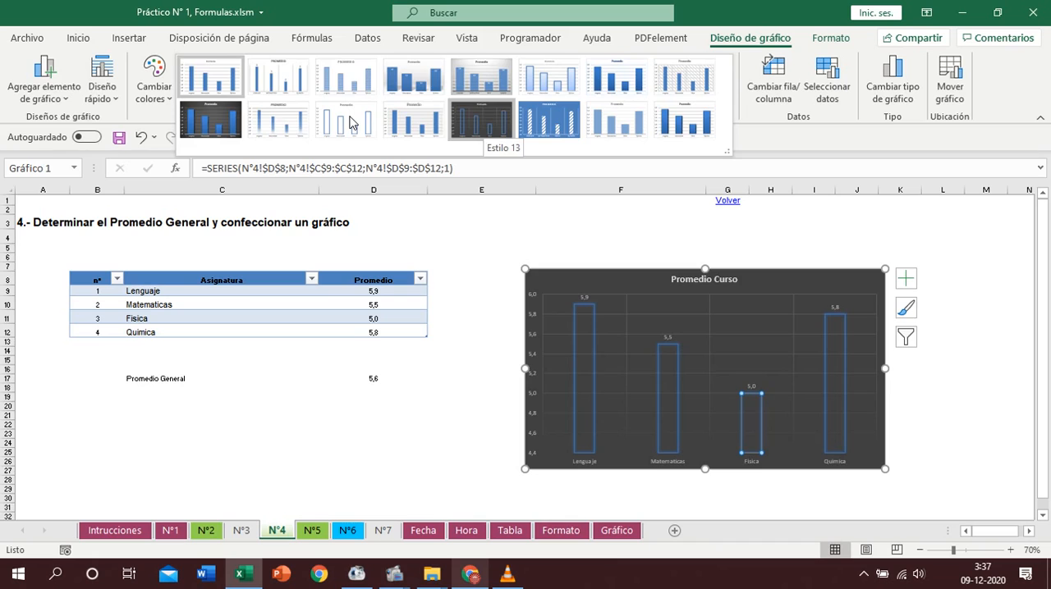
click(257, 127)
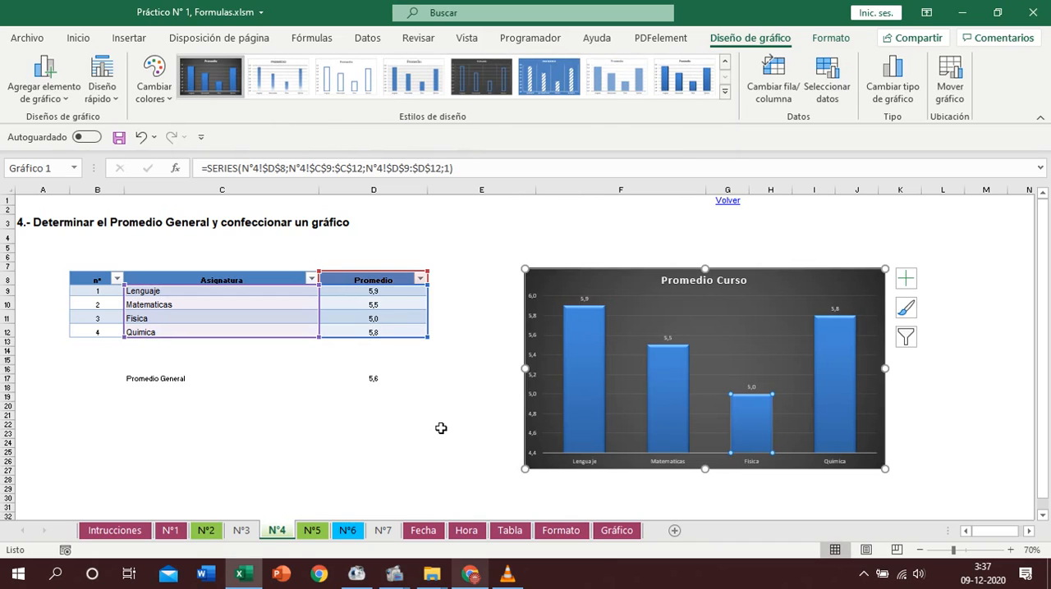
click(441, 427)
- Fill only the Física column red in the dark-styled chart
click(756, 431)
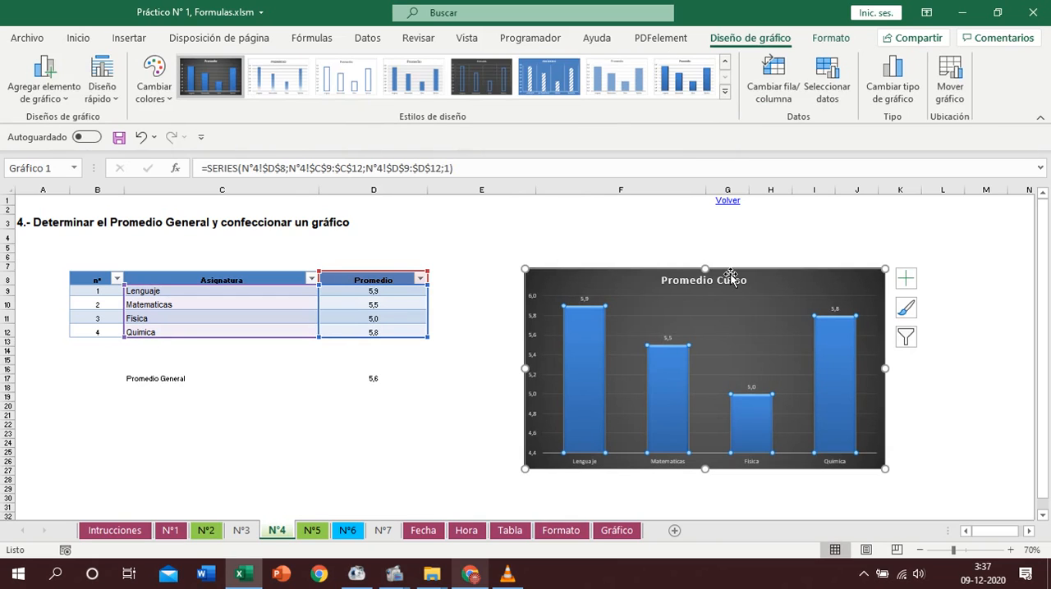
click(756, 427)
click(80, 39)
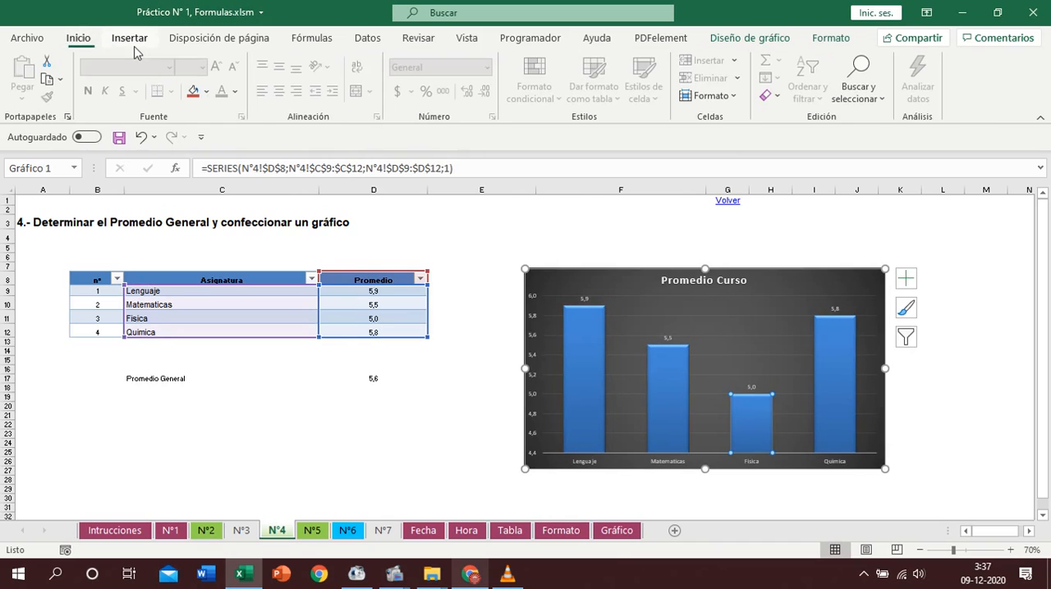
click(194, 91)
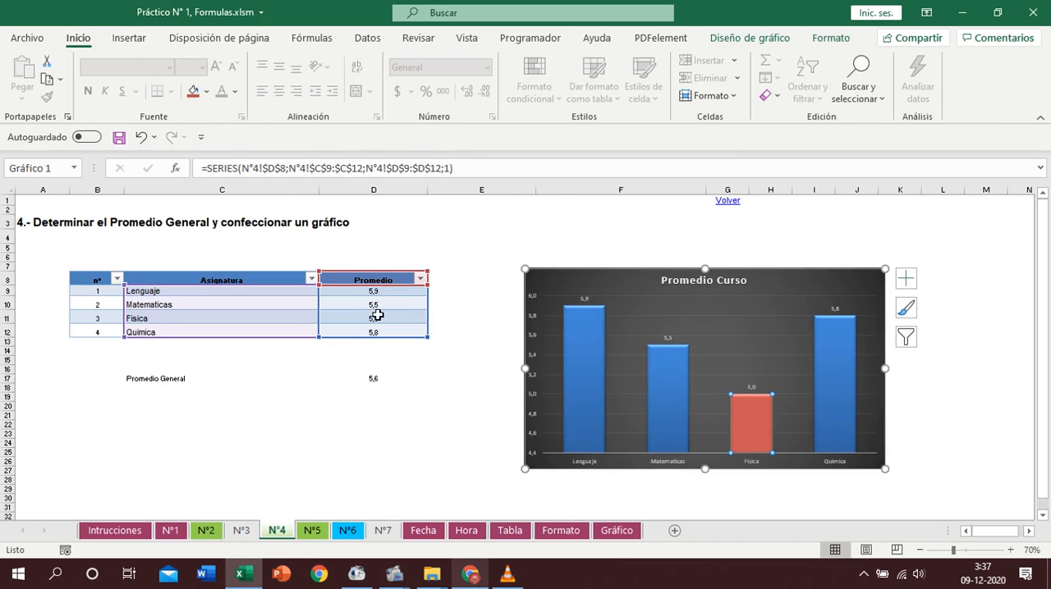
click(401, 390)
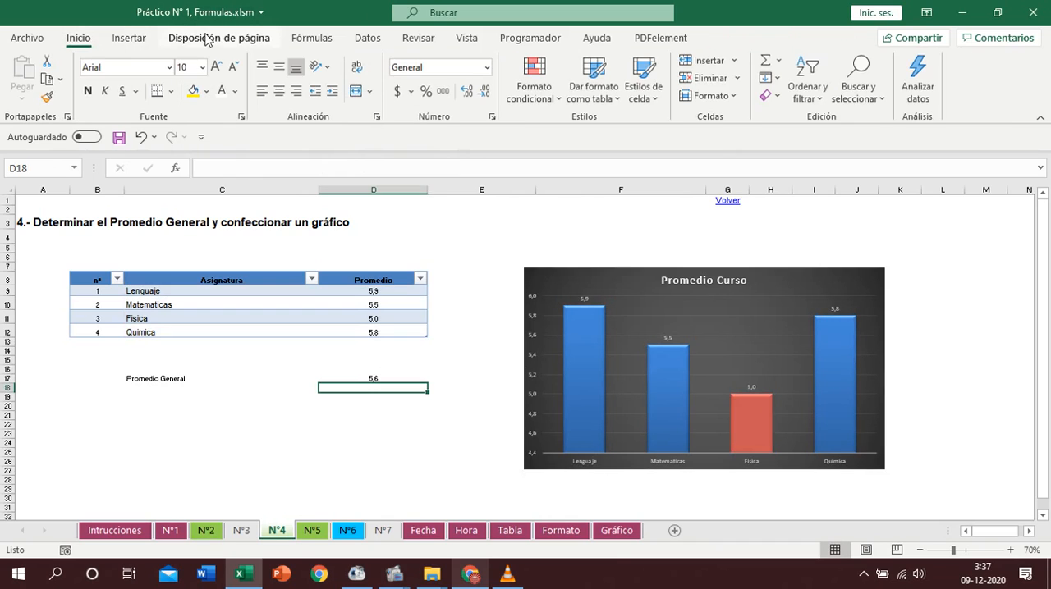
- Review the chart insertion options and the keyboard shortcut on the Gráfico help sheet, and return to sheet N°4
click(129, 38)
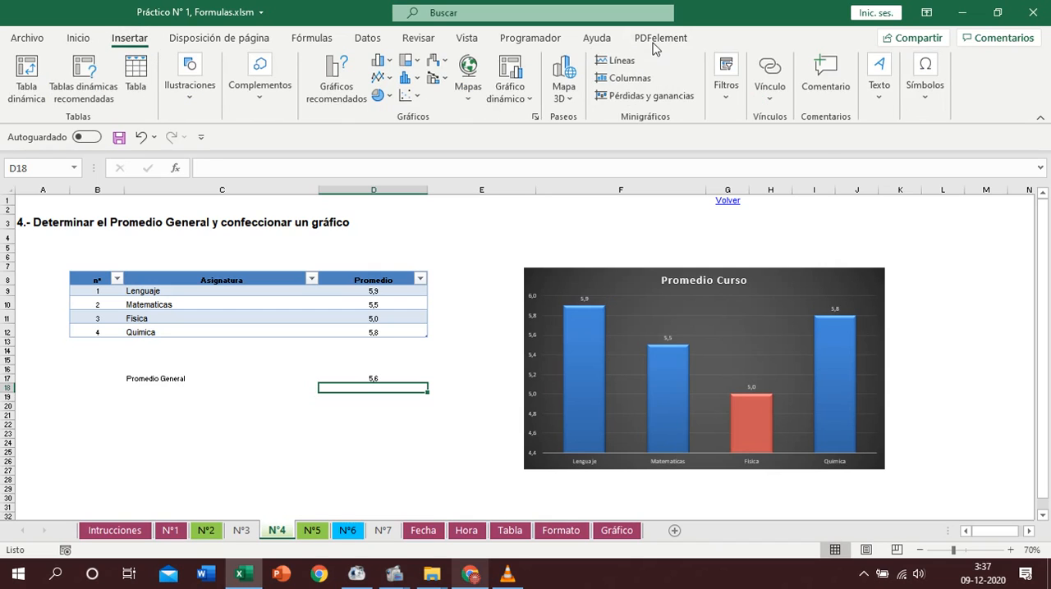
click(617, 531)
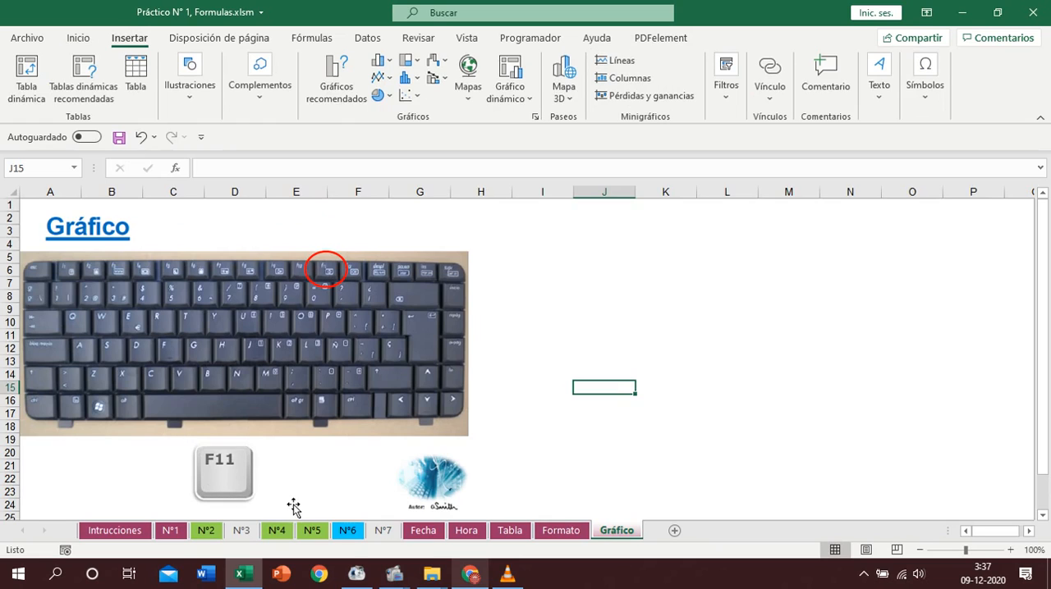
click(277, 530)
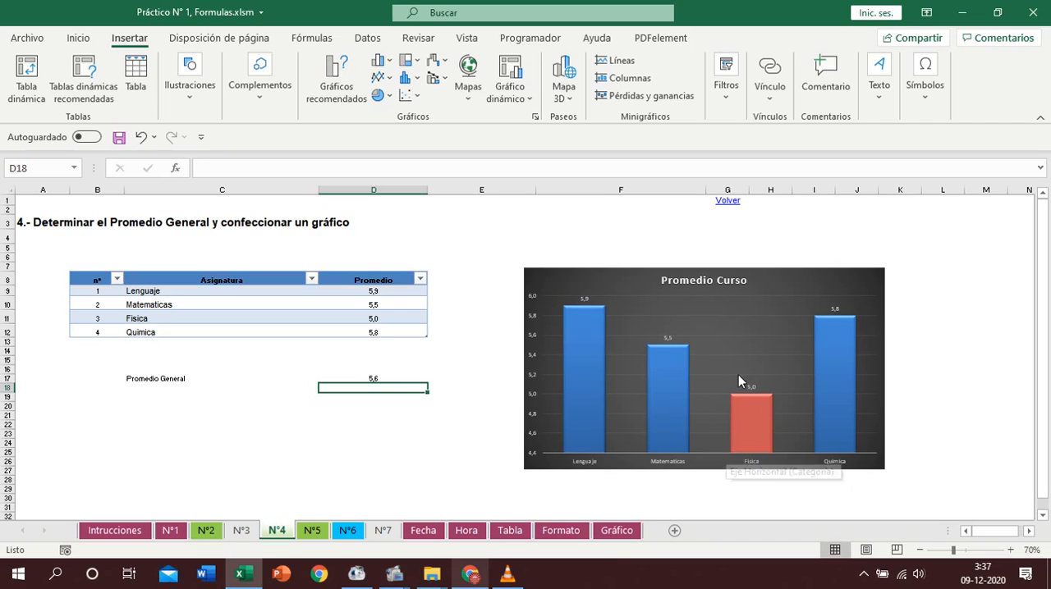
- Open exercise N°5, Realizar las siguientes Conversiones, through the instructions sheet and select its first result cell, D7
click(732, 204)
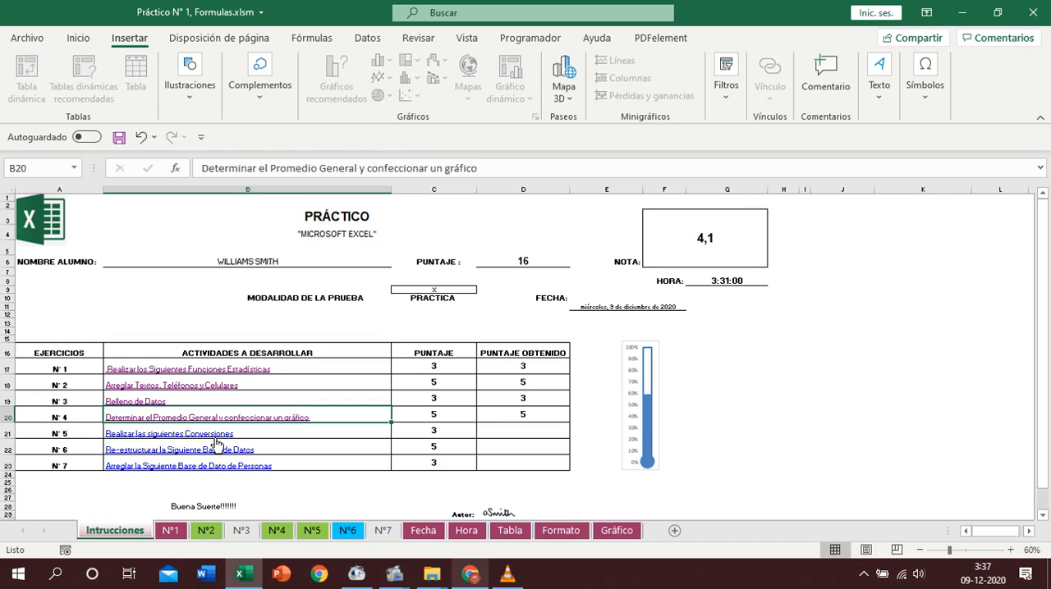
click(214, 440)
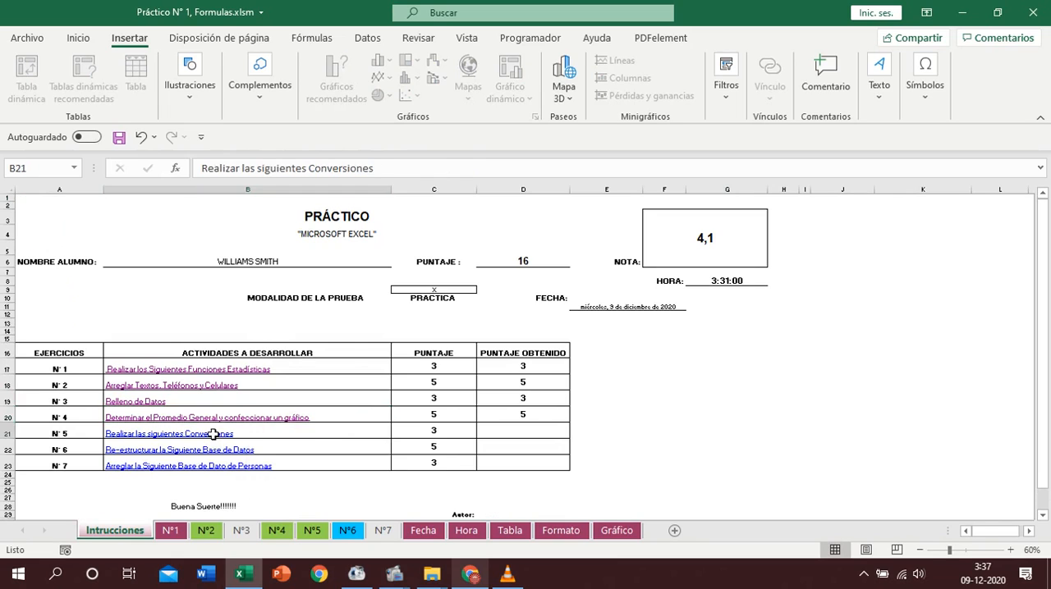
click(314, 283)
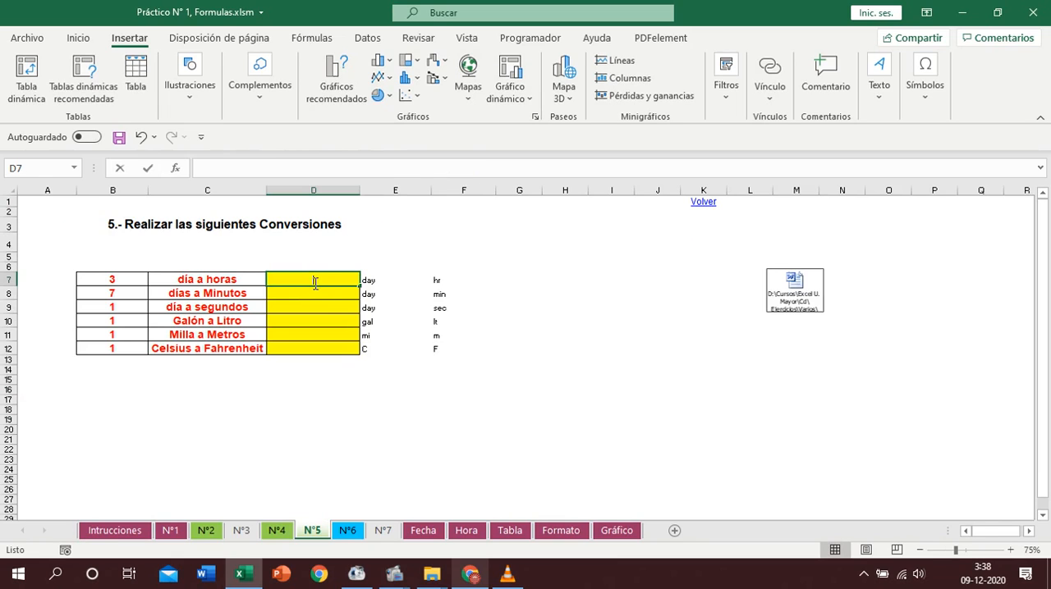
- Enter a CONVERTIR formula in D7 with B7 as the number, E7 as the source unit and F7 as the target unit
text(+convertir()
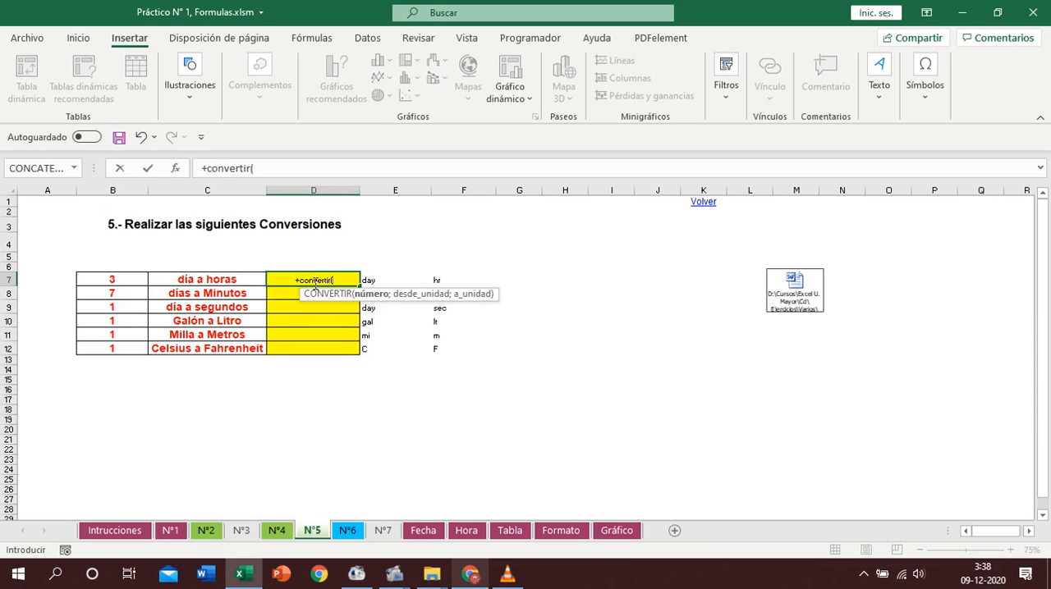
click(175, 171)
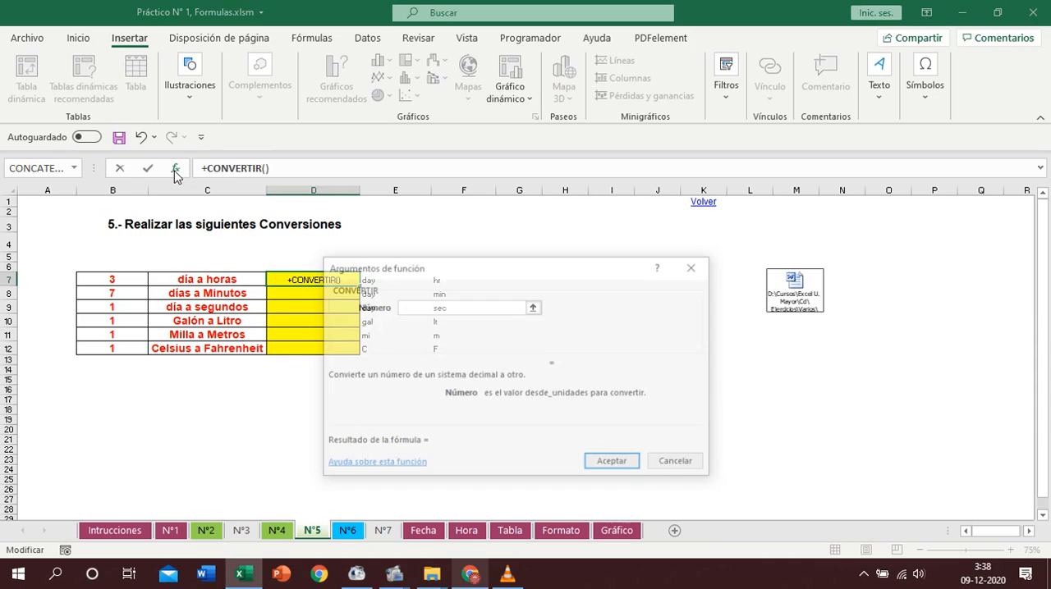
click(107, 279)
drag(539, 262, 776, 246)
click(689, 305)
click(369, 280)
click(664, 326)
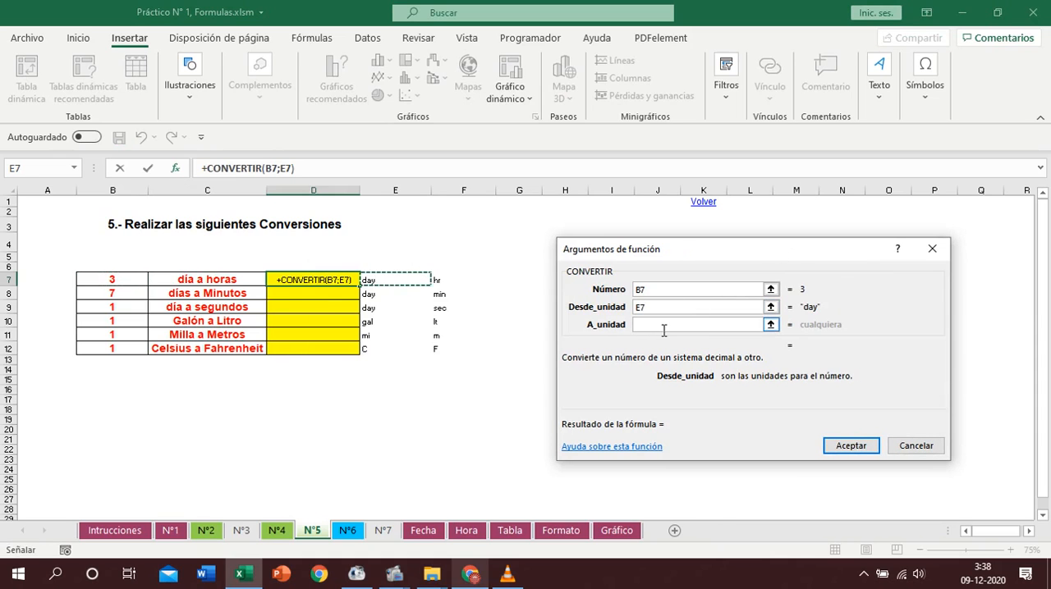
click(441, 280)
click(851, 445)
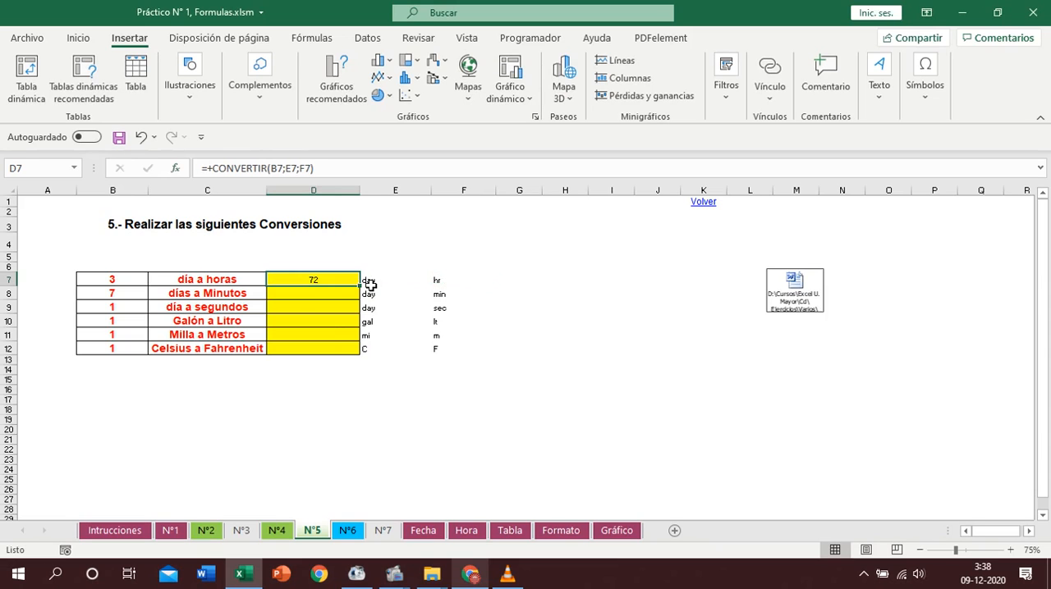
- Fill the conversion formula down from D7 to D12 and show the gallon and mile results in D10:D11 with two decimals
mouse_move(361, 284)
mouse_down()
mouse_move(358, 352)
mouse_move(338, 335)
mouse_up()
click(338, 322)
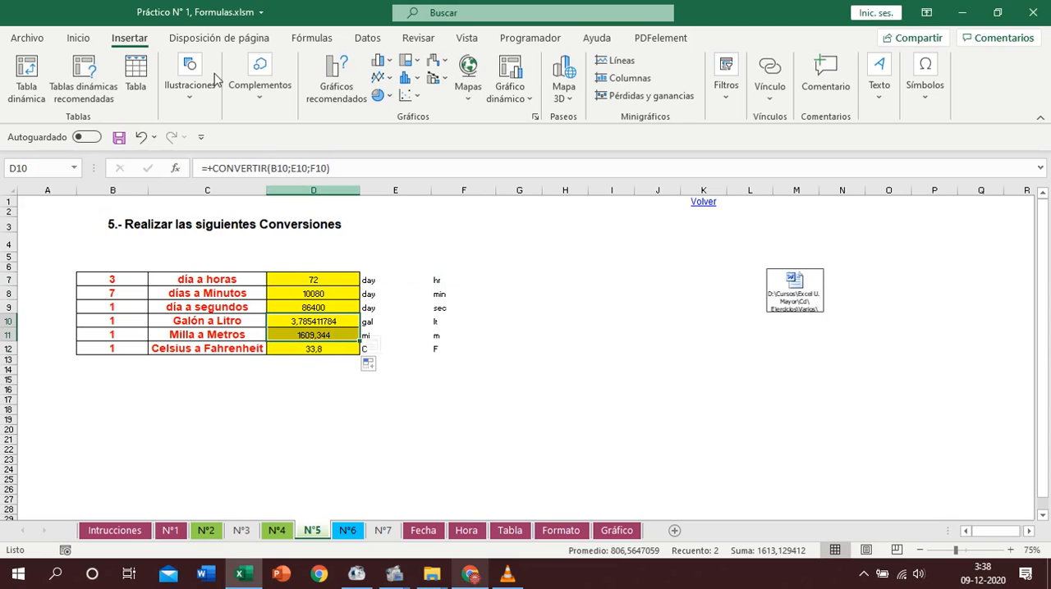
click(82, 40)
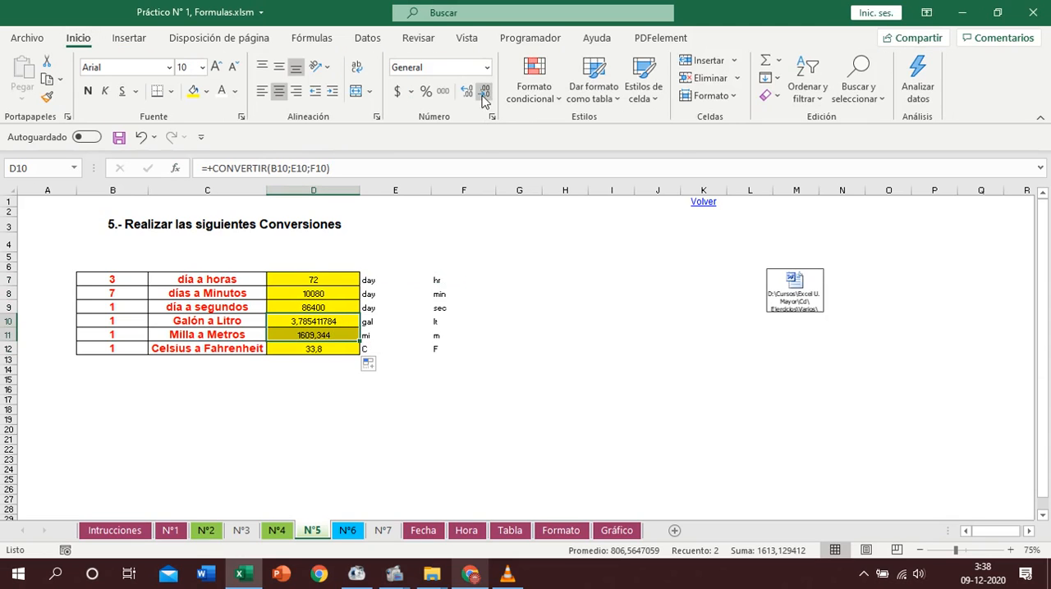
click(466, 92)
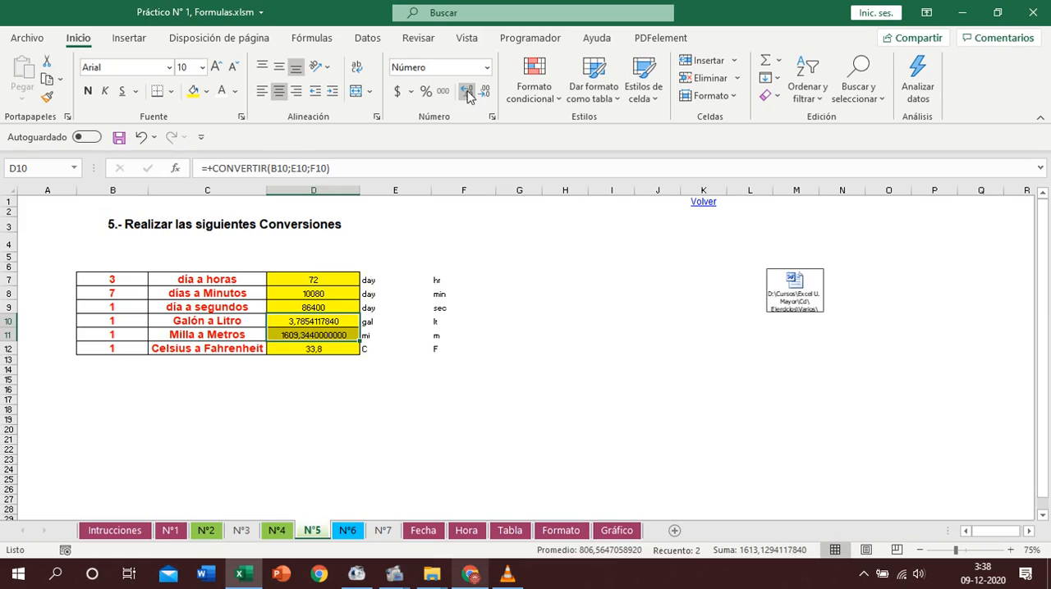
click(484, 92)
click(484, 91)
click(485, 92)
click(484, 92)
click(484, 92)
click(484, 92)
click(484, 92)
click(484, 92)
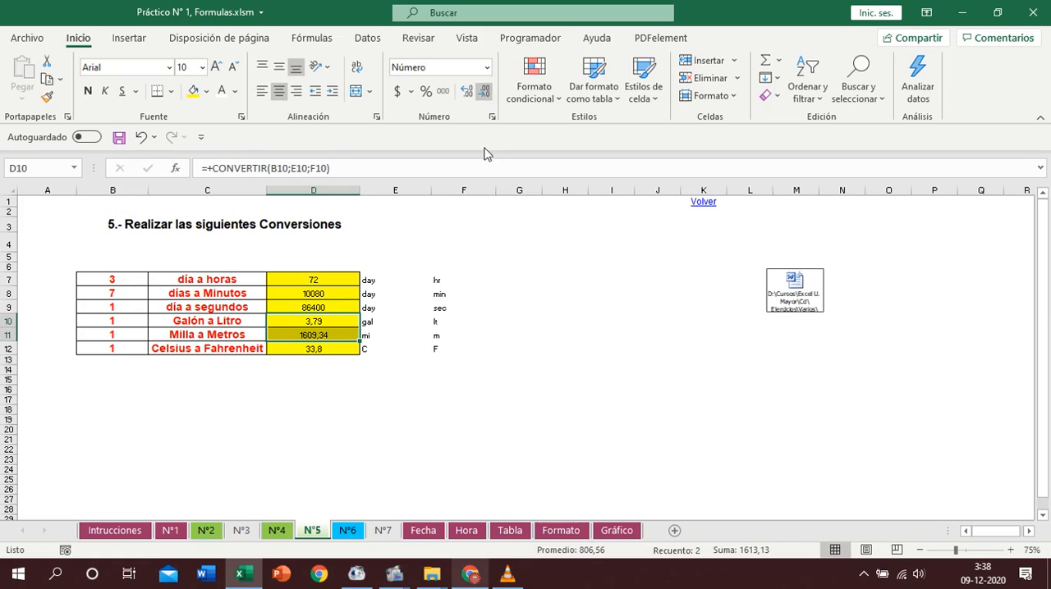
click(466, 349)
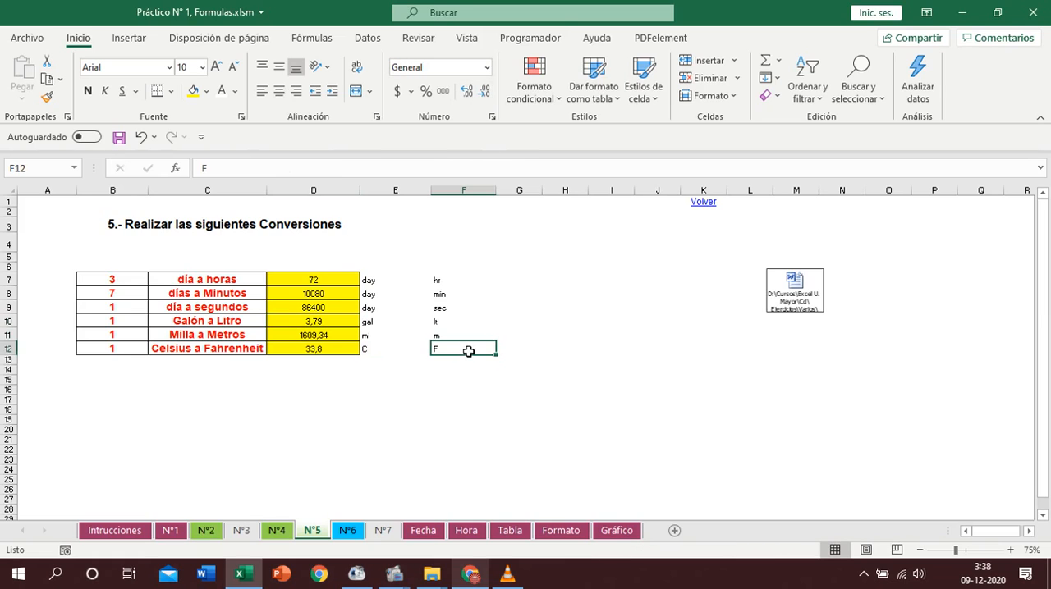
click(328, 295)
click(323, 326)
click(320, 337)
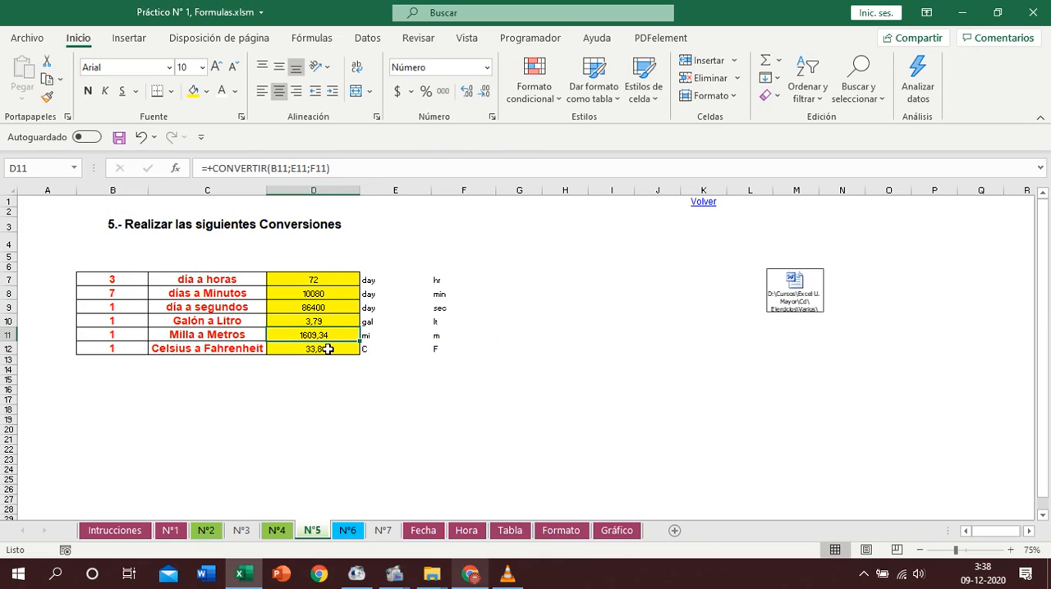
click(327, 349)
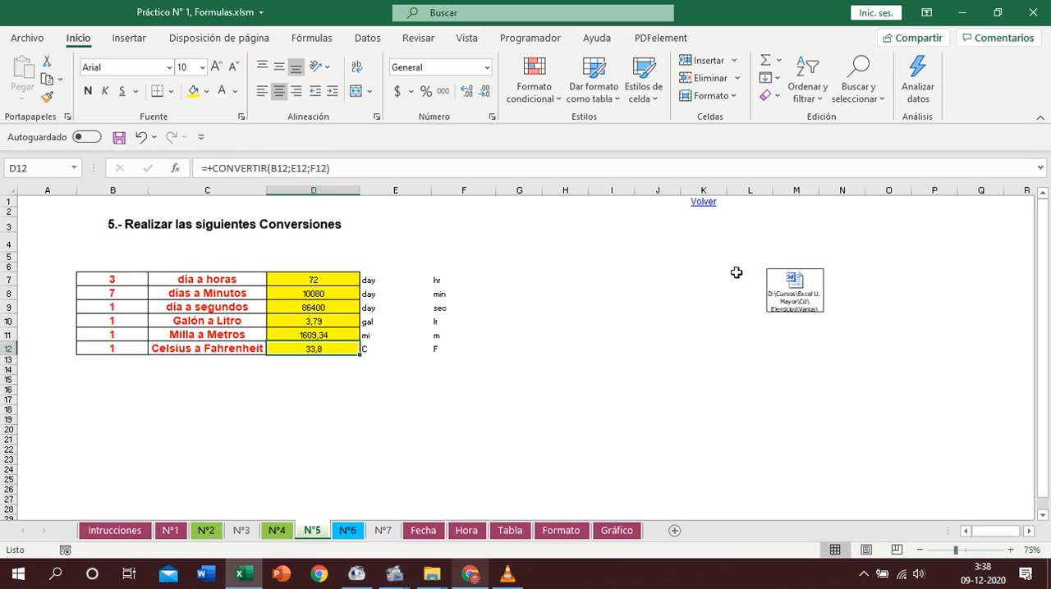
- Return to the instructions sheet and open exercise N°6, Re-estructurar la Siguiente Base de Datos
click(704, 202)
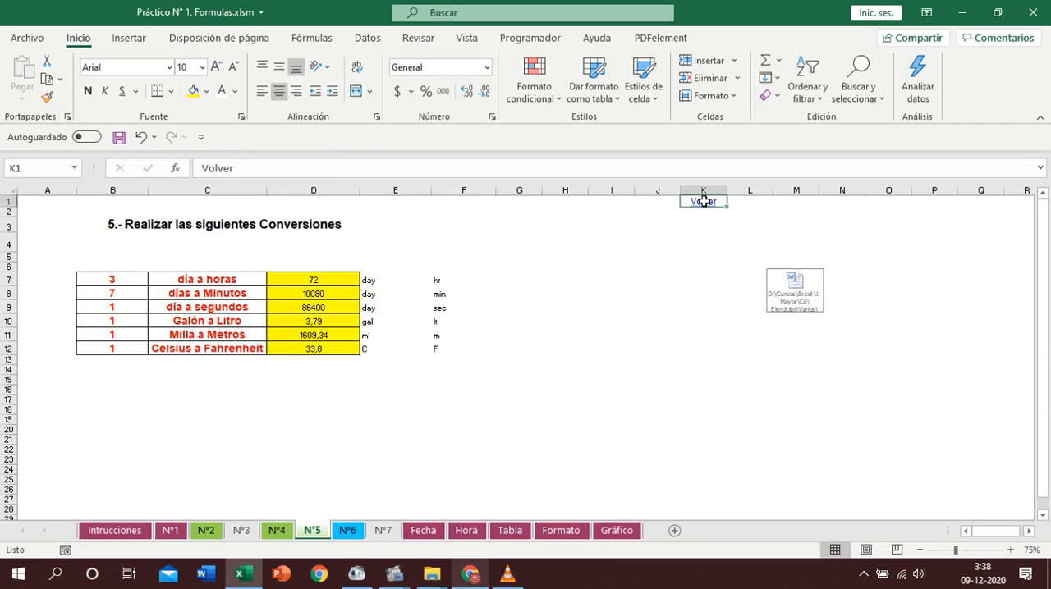
click(704, 202)
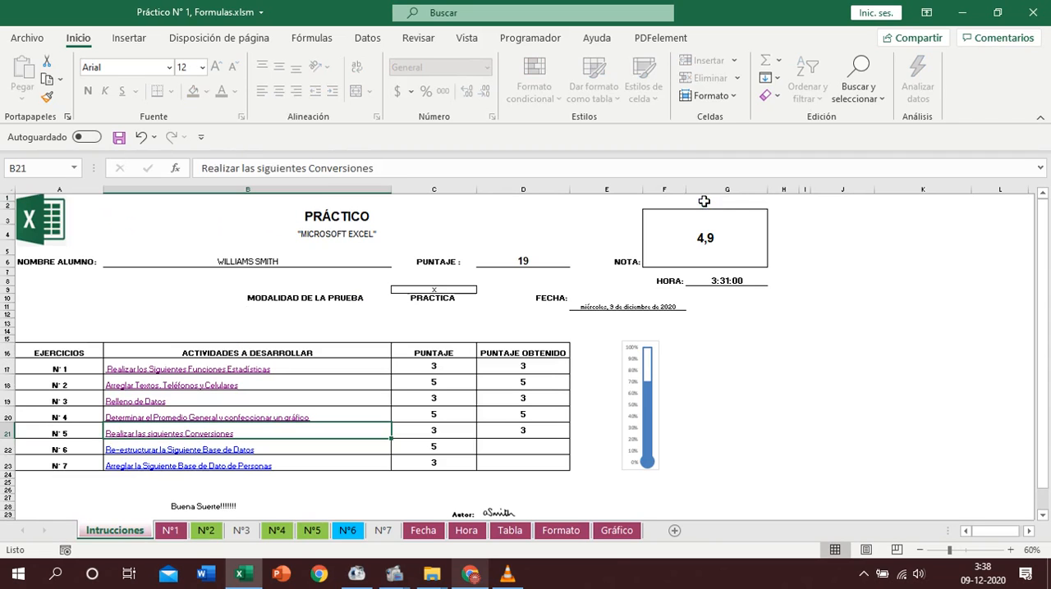
click(237, 452)
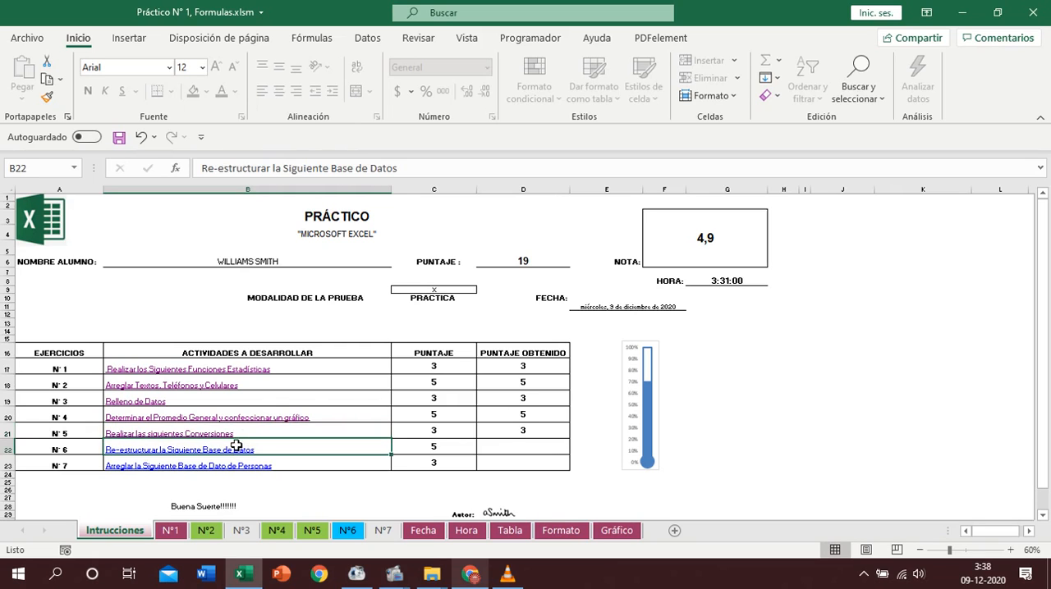
click(237, 452)
- Convert the names database in B7:F46 into a table with headers
click(229, 377)
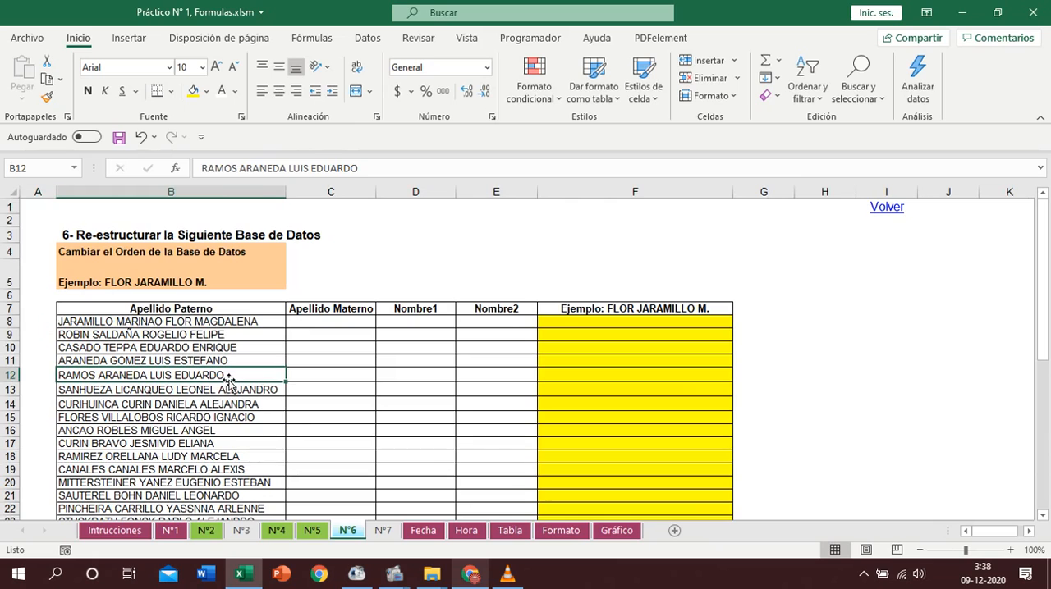
key(ctrl+t)
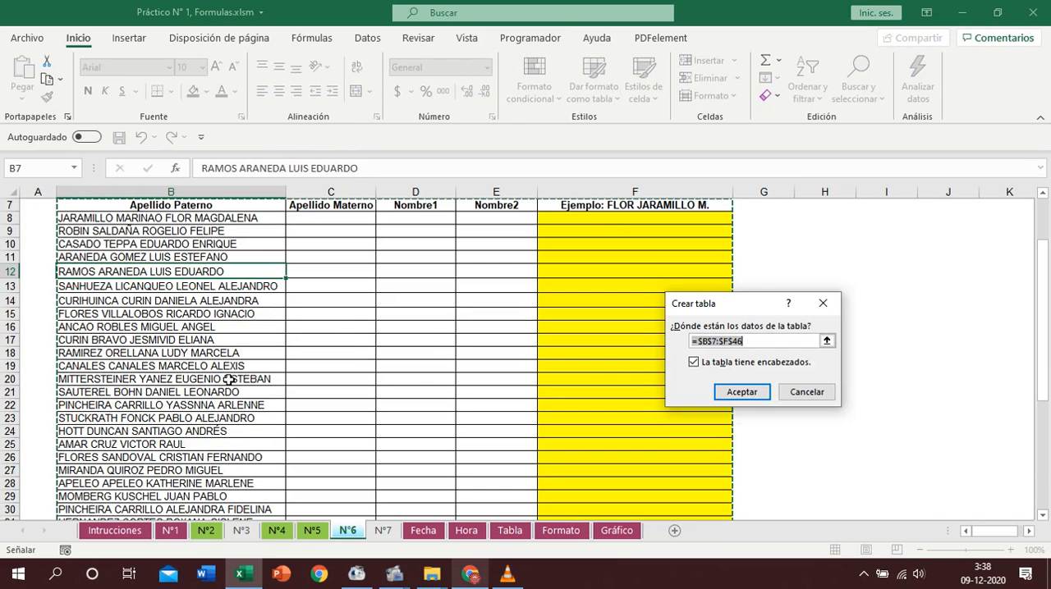
key(Return)
- Split the full names in the Apellido Paterno column into separate columns with Text to Columns, using the space delimiter and replacing the existing data
scroll(302, 325, up, 1)
click(238, 275)
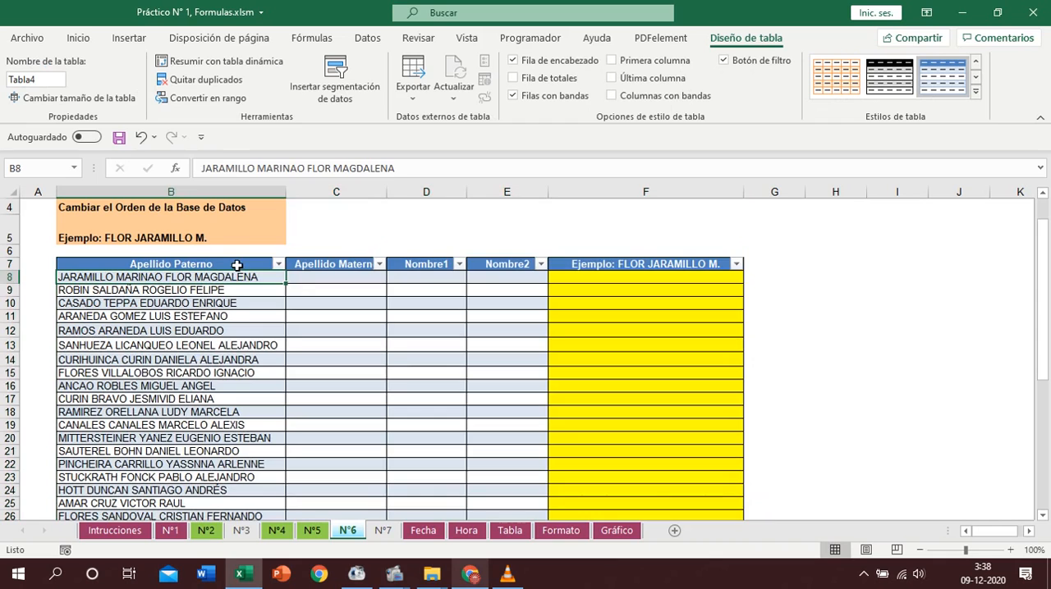
click(240, 257)
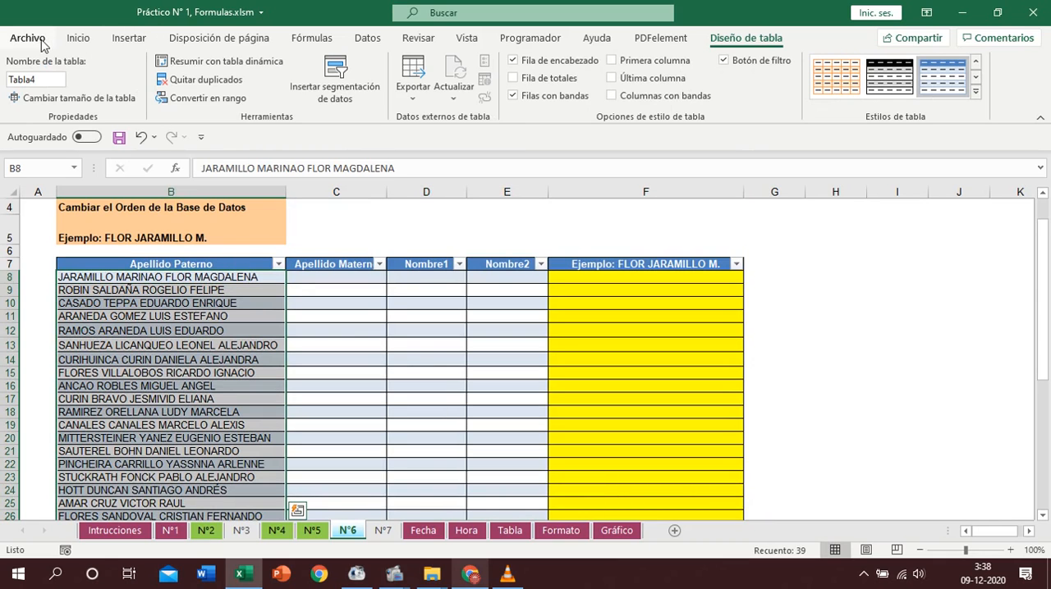
click(41, 39)
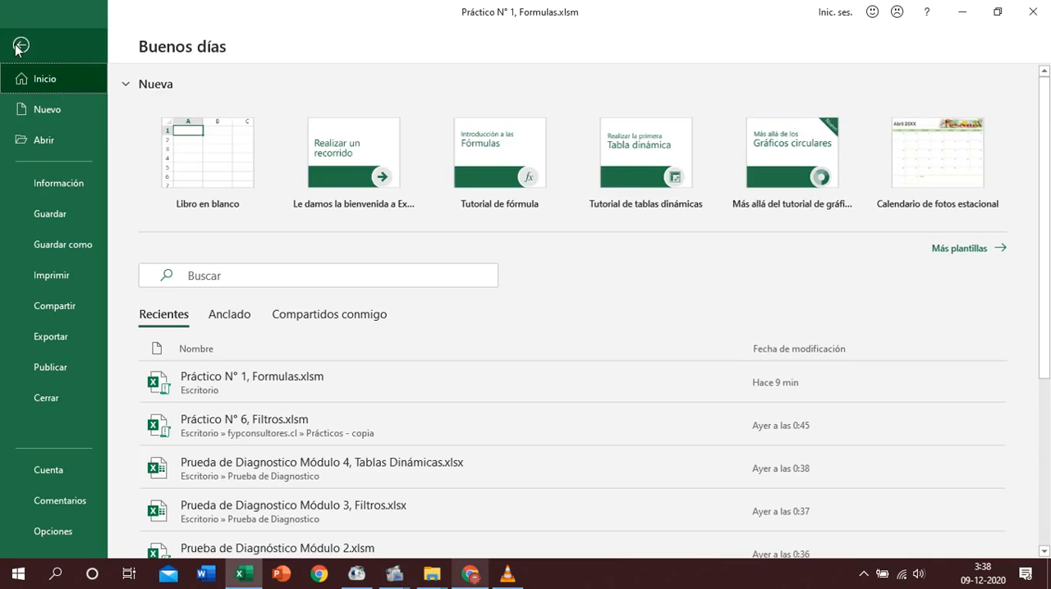
click(17, 51)
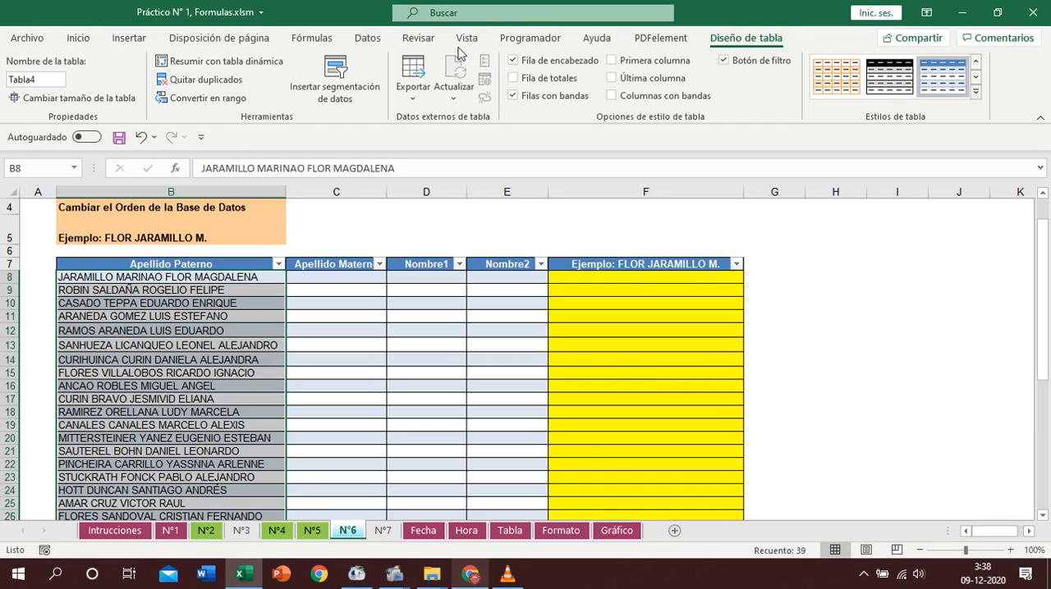
click(366, 39)
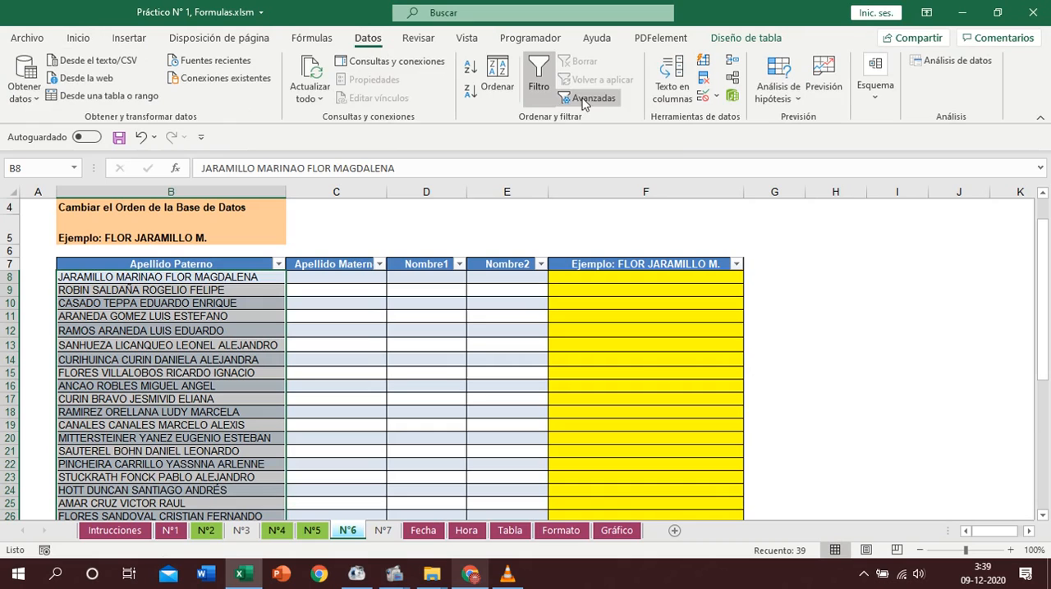
click(678, 74)
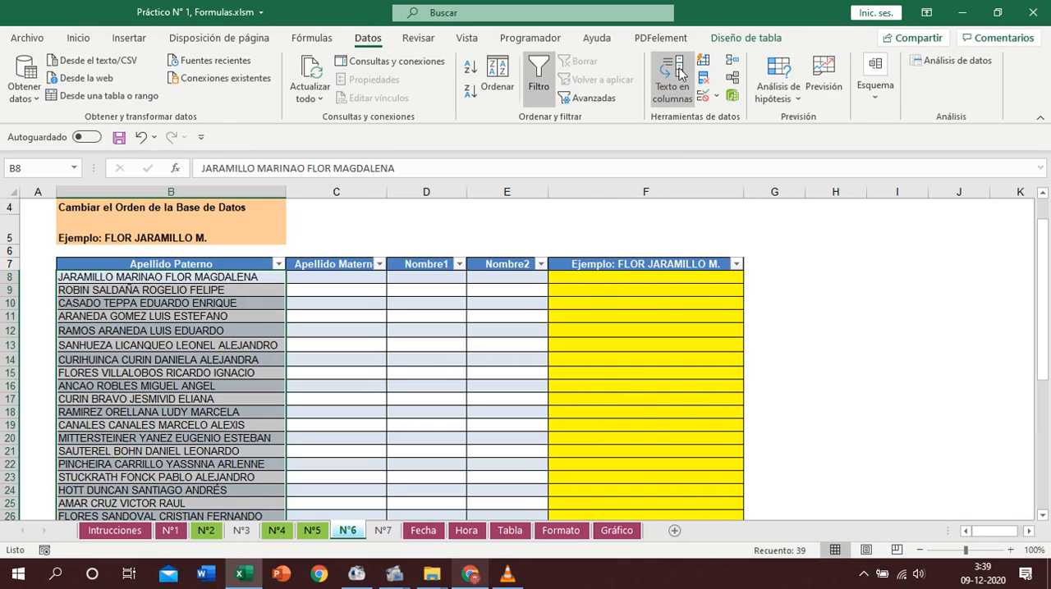
click(849, 496)
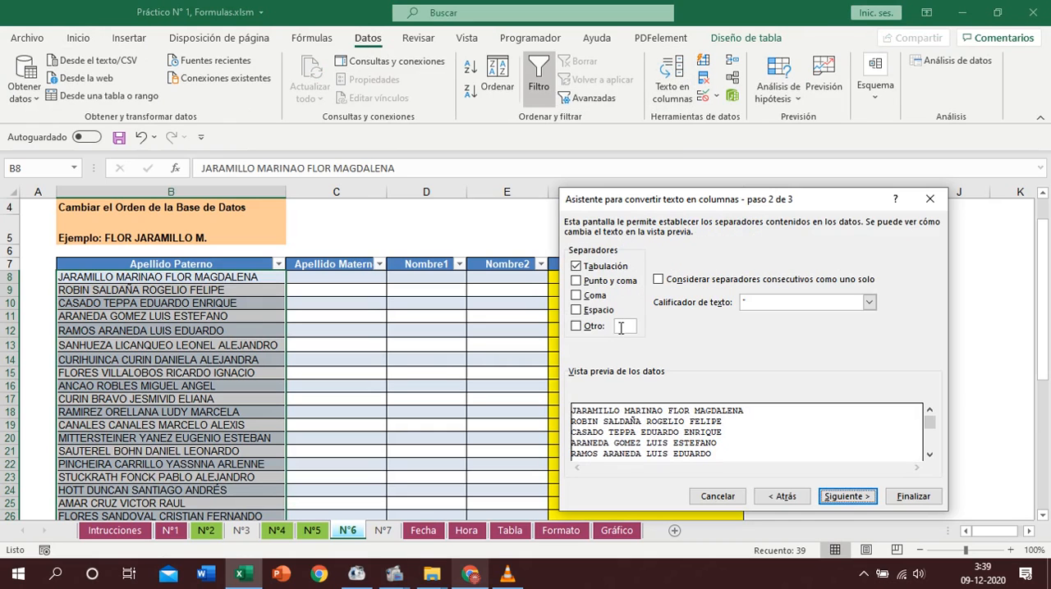
click(576, 310)
click(911, 496)
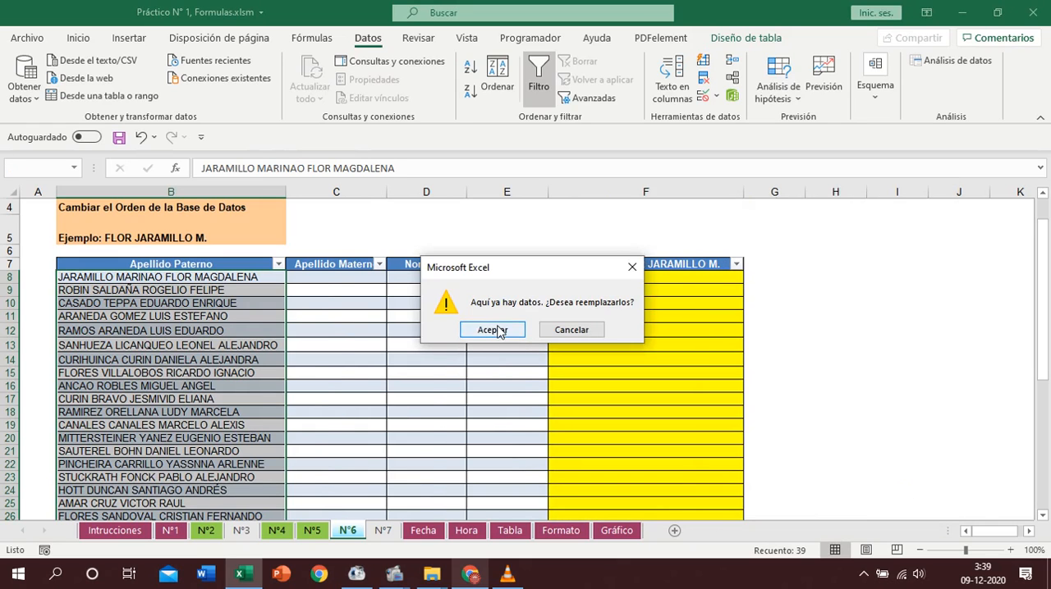
click(493, 330)
- Start a CONCATENAR formula in F8 and open its function arguments, keeping row 8 of the table in view
click(640, 282)
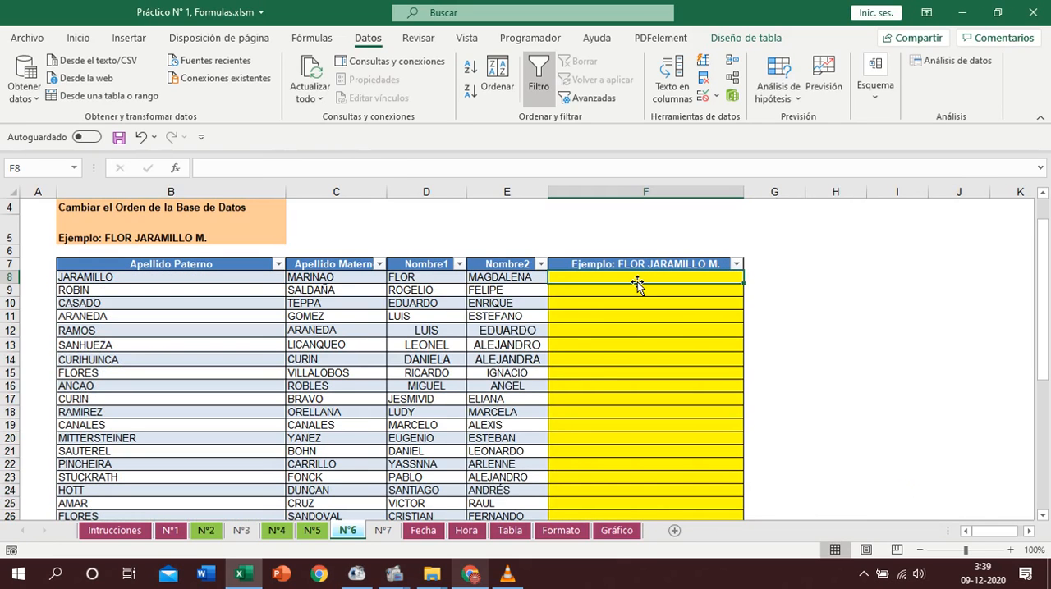
text(+con)
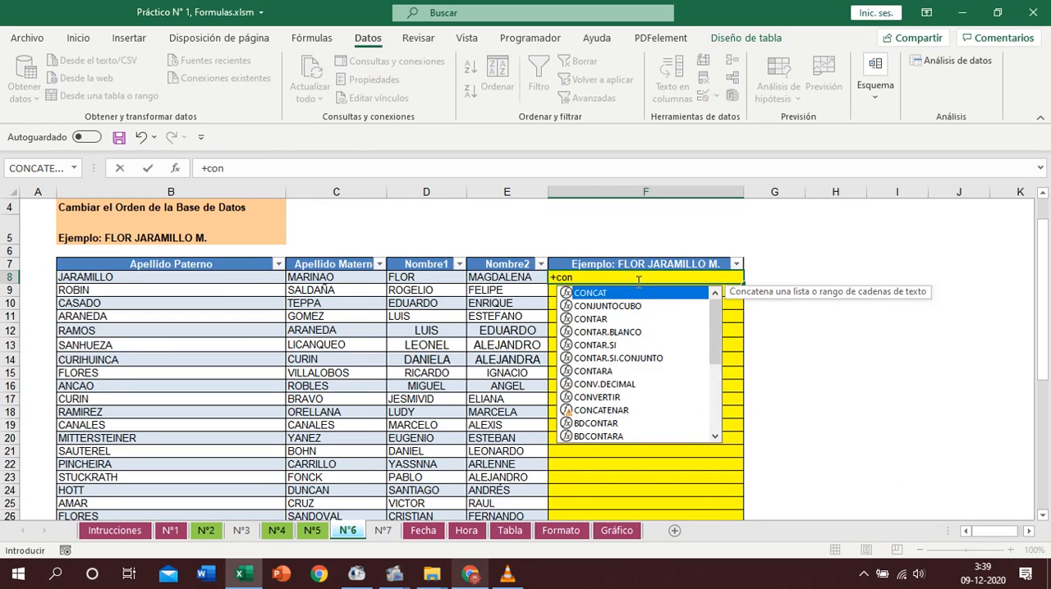
text(ca)
click(600, 307)
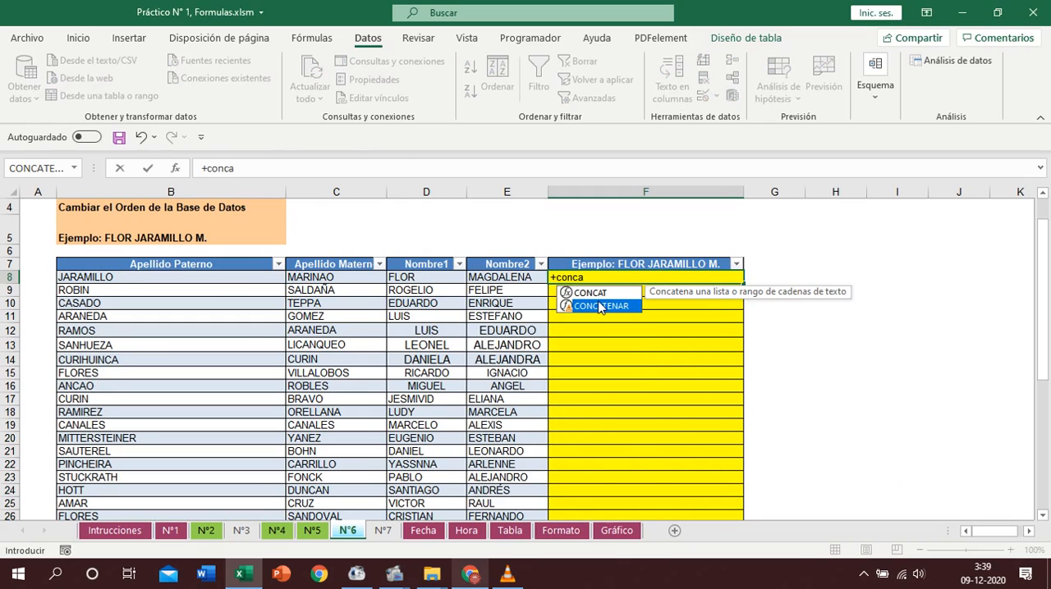
text(a)
double_click(602, 306)
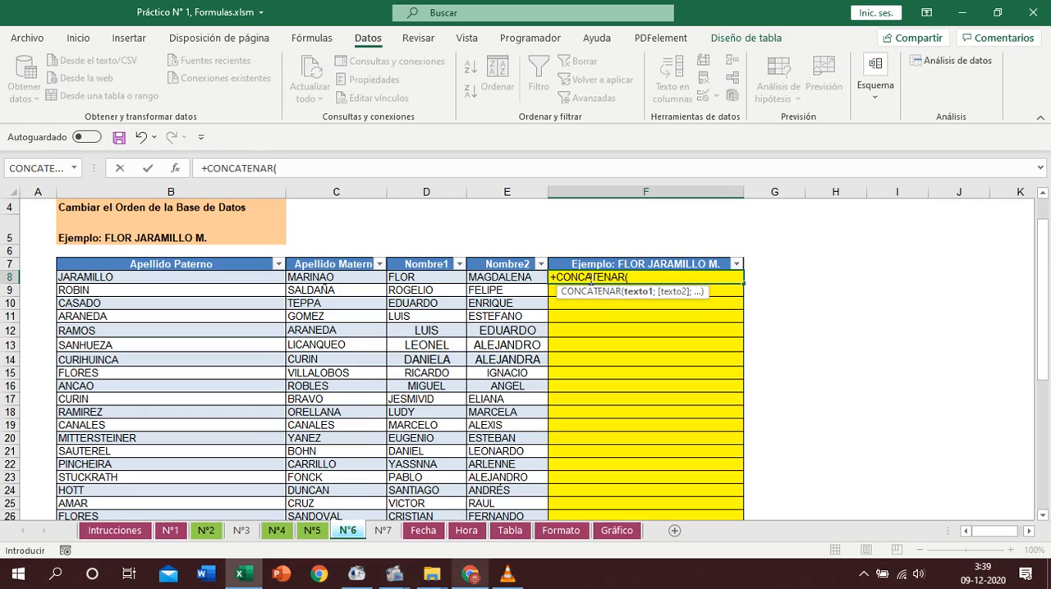
click(174, 169)
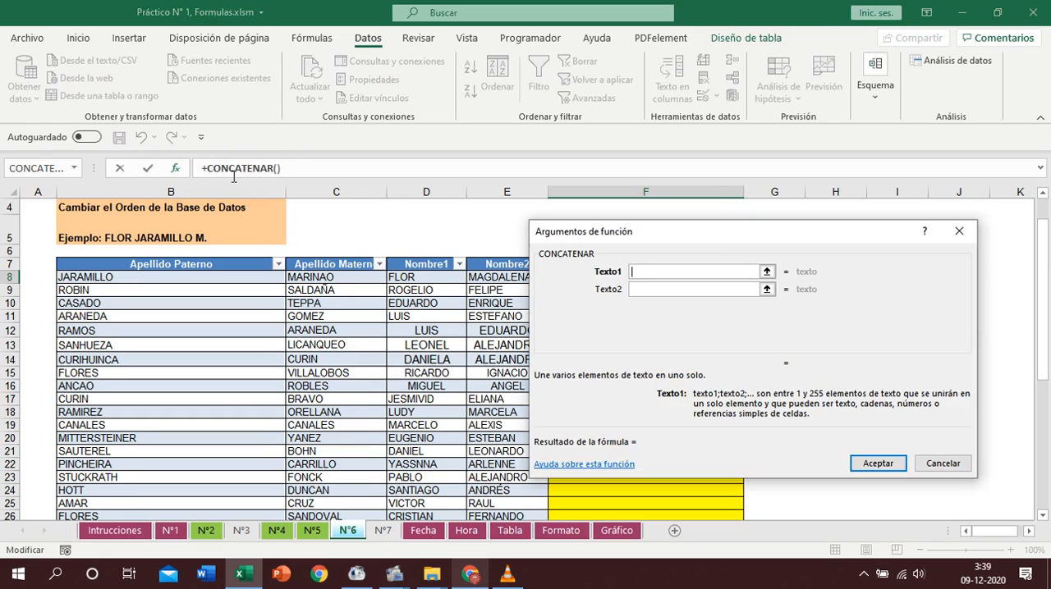
drag(715, 237, 579, 319)
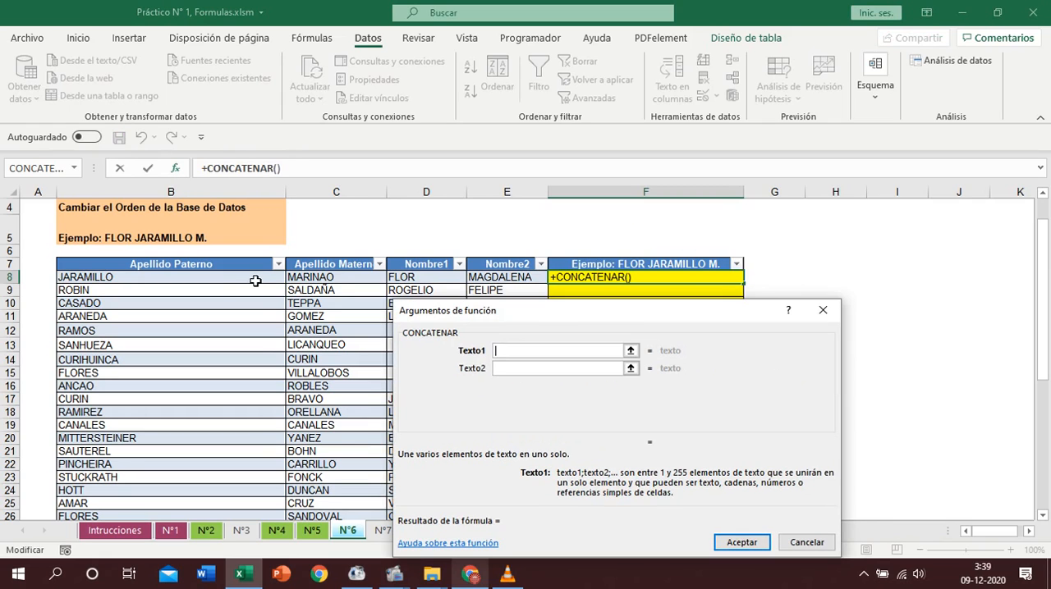
- Set the first four CONCATENAR arguments to Nombre1, a space, Apellido Paterno and another space
click(427, 278)
click(549, 367)
text(" ")
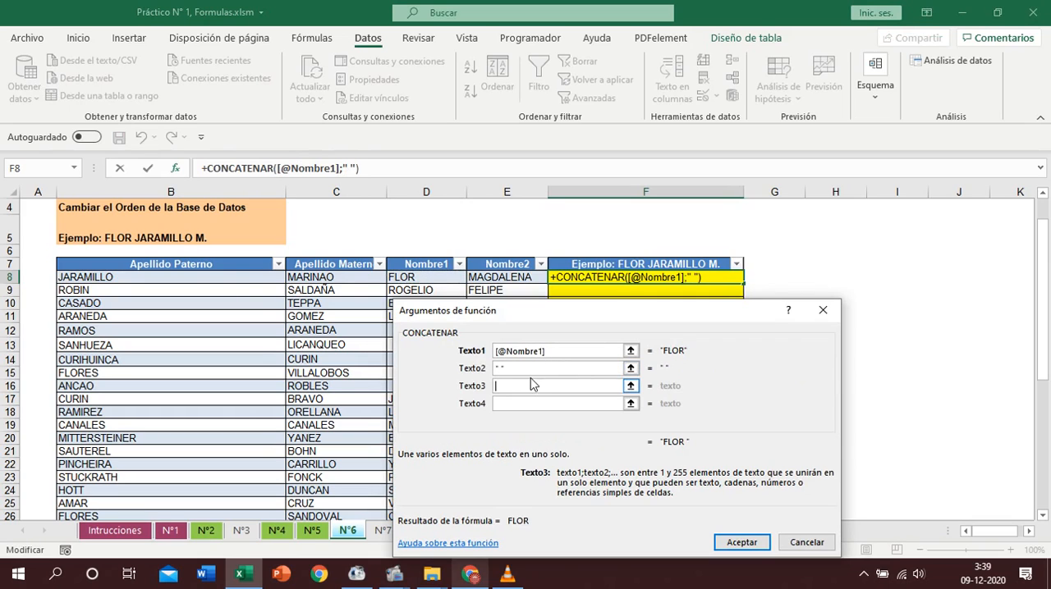
click(210, 277)
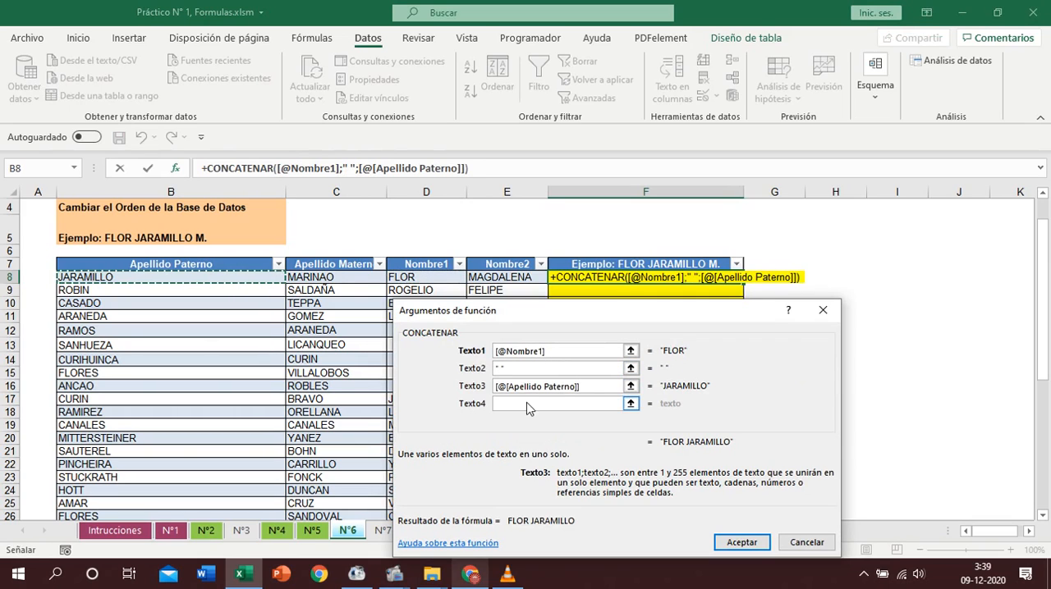
click(528, 403)
text(" ")
key(Tab)
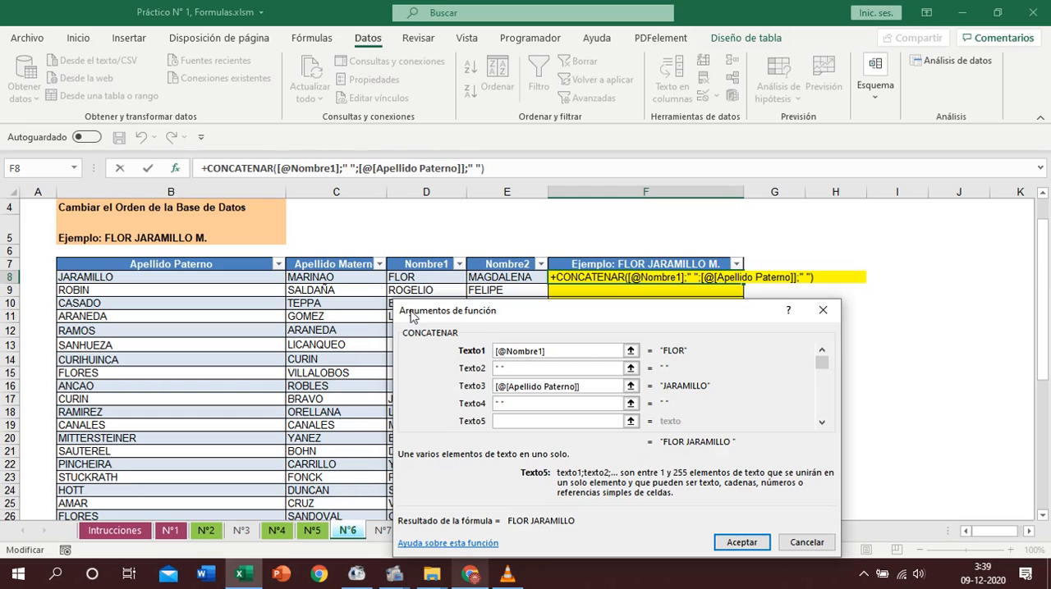
- Complete the F8 formula with IZQUIERDA of Apellido Materno for the initial and a closing ".", applying it to the whole column
text(izqui)
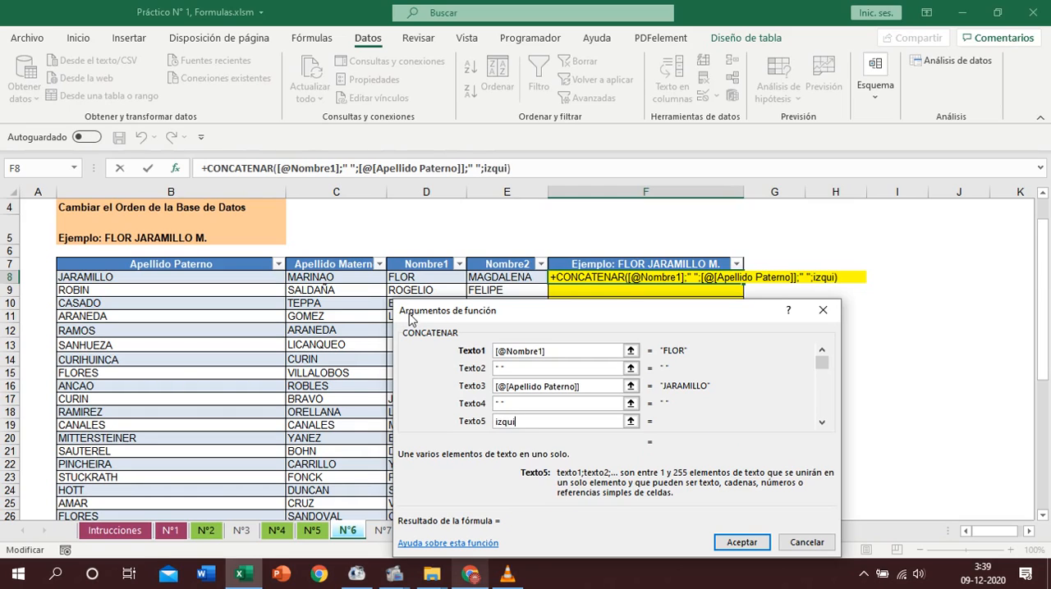
text(erda()
click(357, 279)
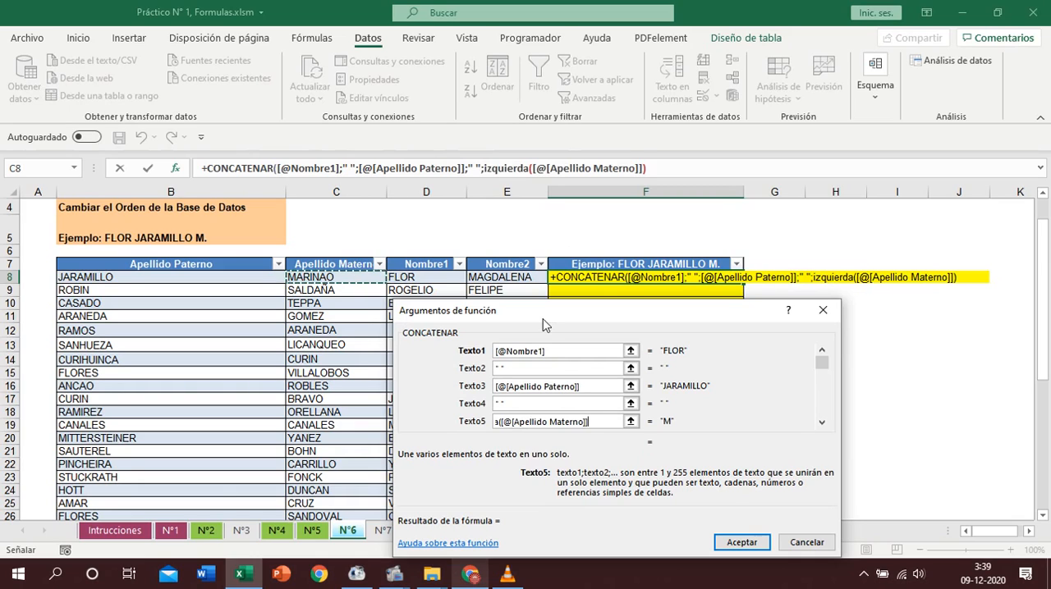
click(822, 423)
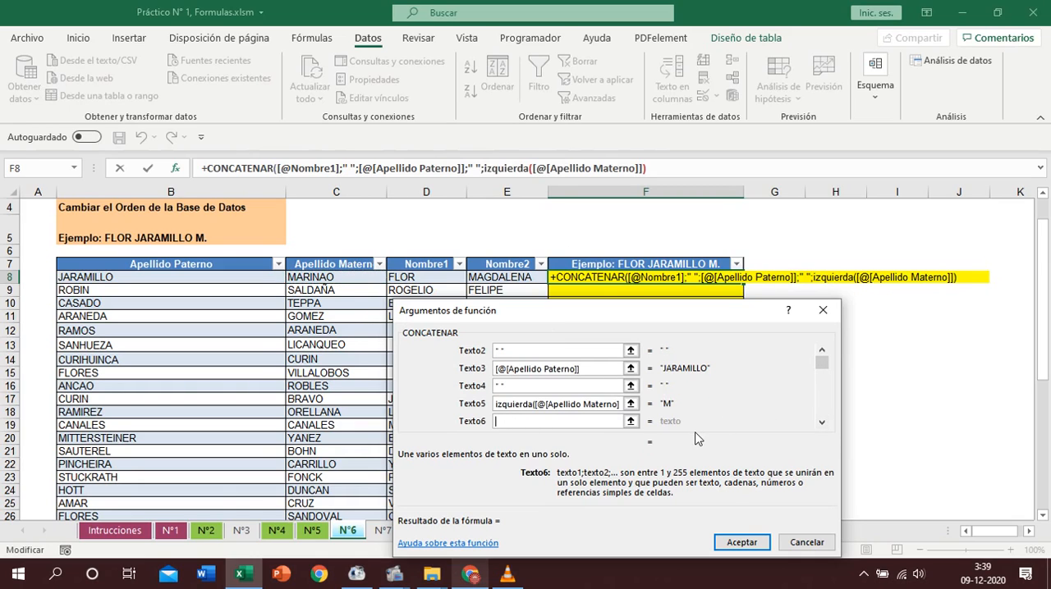
click(741, 543)
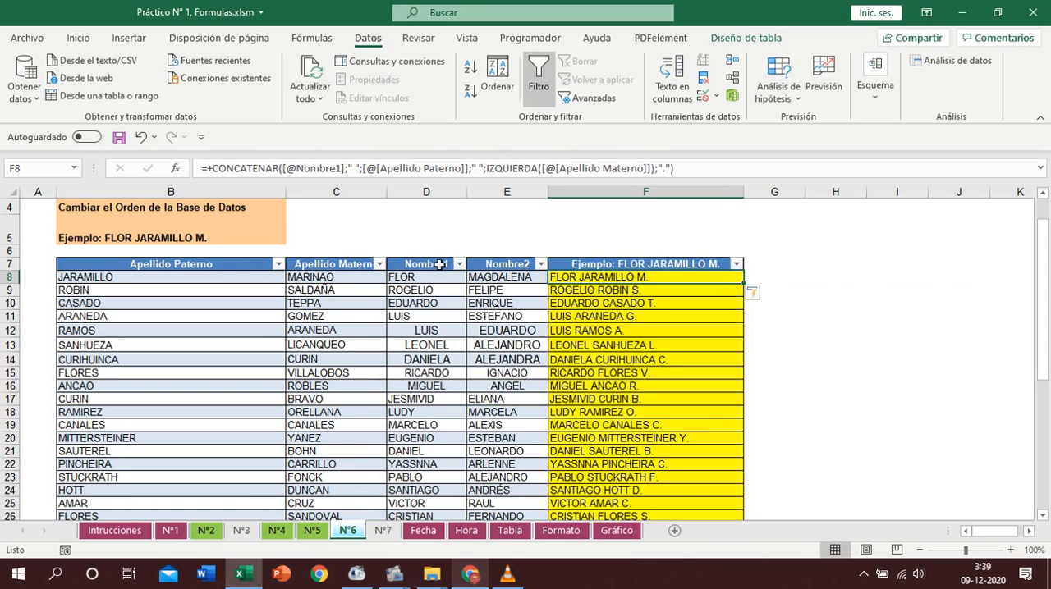
- Left-align the entries in the Nombre1 and Nombre2 columns of the table
drag(440, 256, 507, 257)
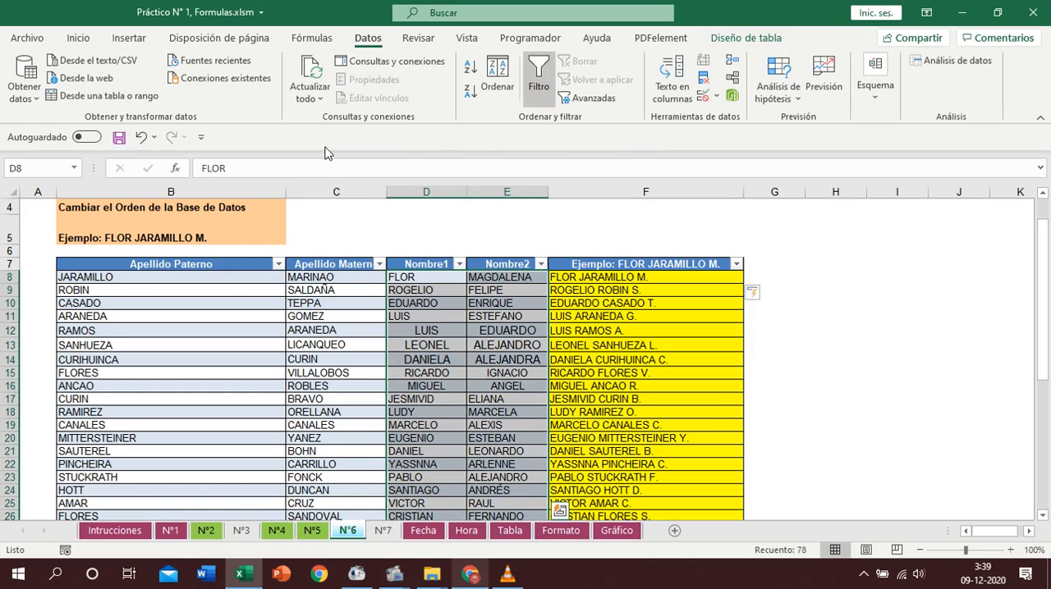
click(76, 38)
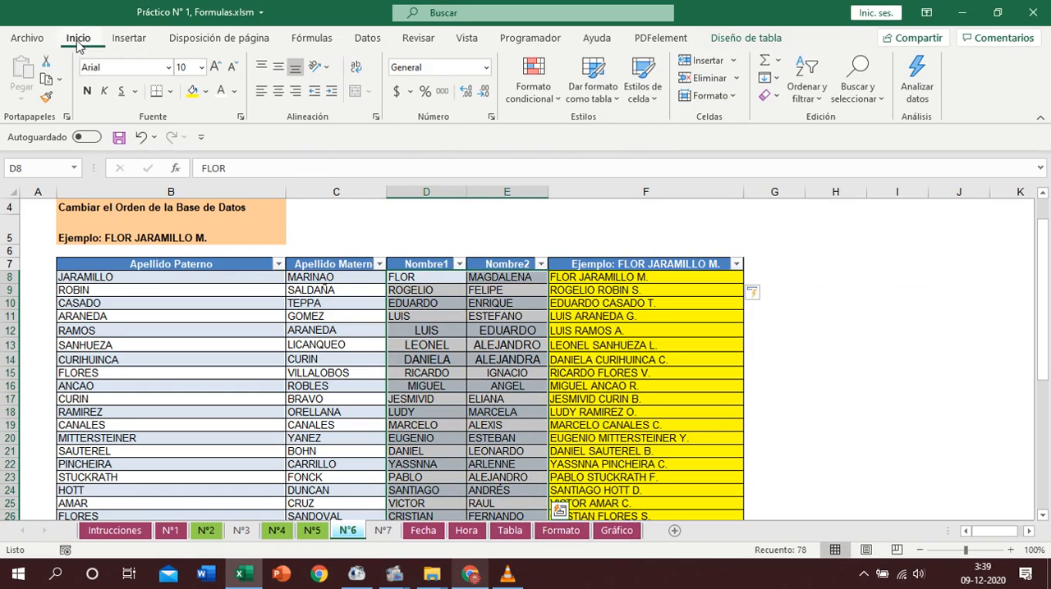
click(261, 90)
click(608, 278)
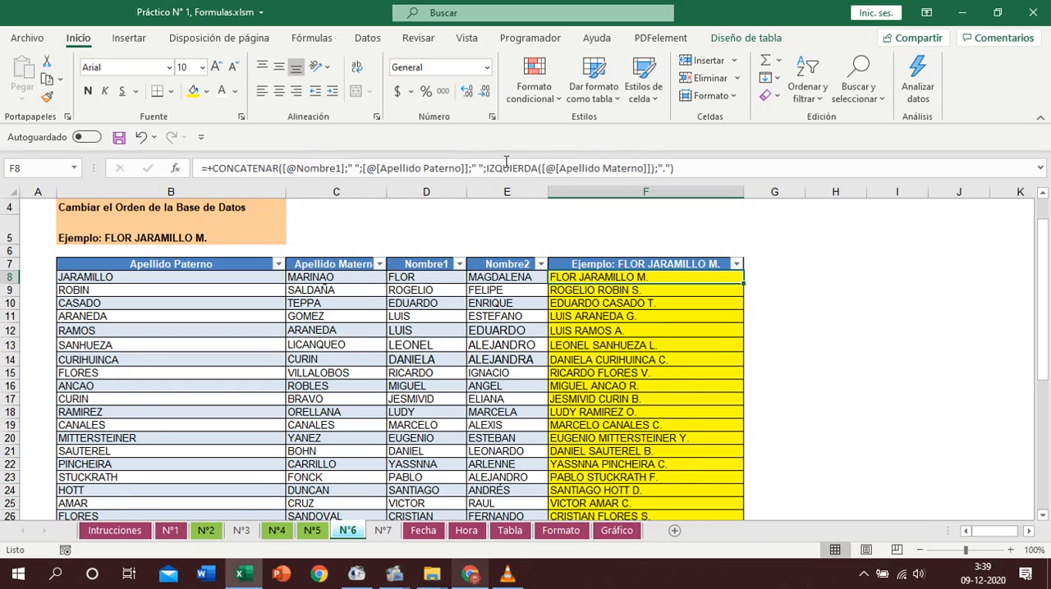
- Return to the instructions sheet and open exercise N°7, Arreglar la Siguiente Base de Dato de Personas
scroll(804, 293, up, 1)
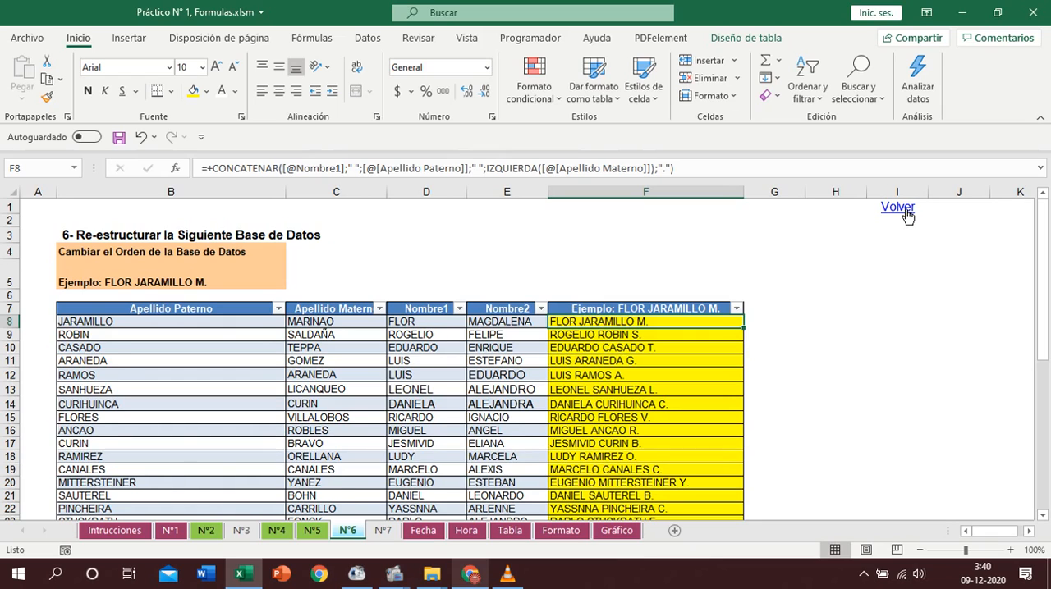
click(900, 208)
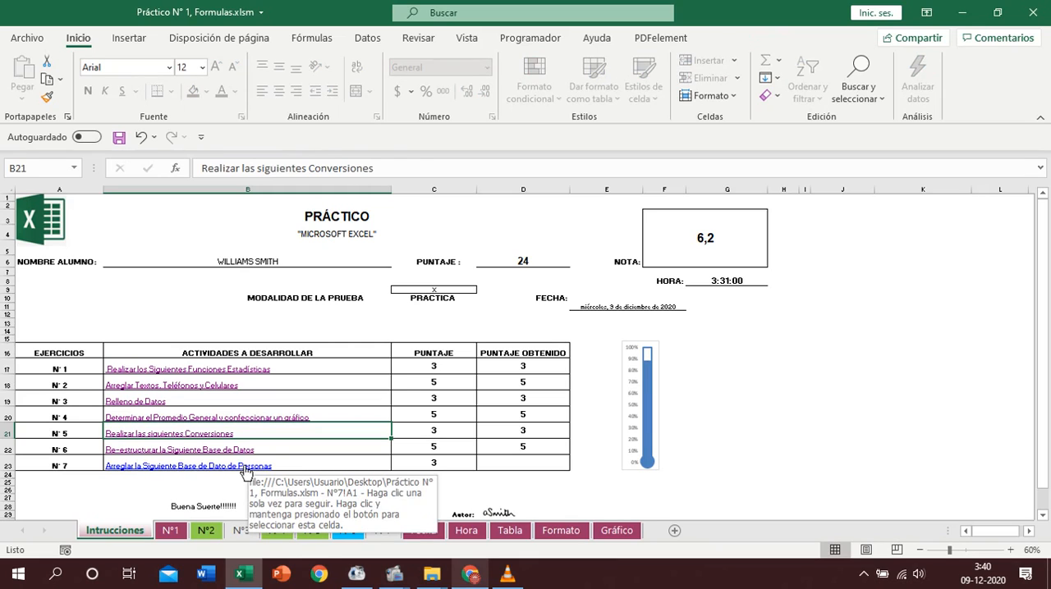
click(246, 471)
- Convert the patient database in A8:N1022 into a table with headers
click(313, 368)
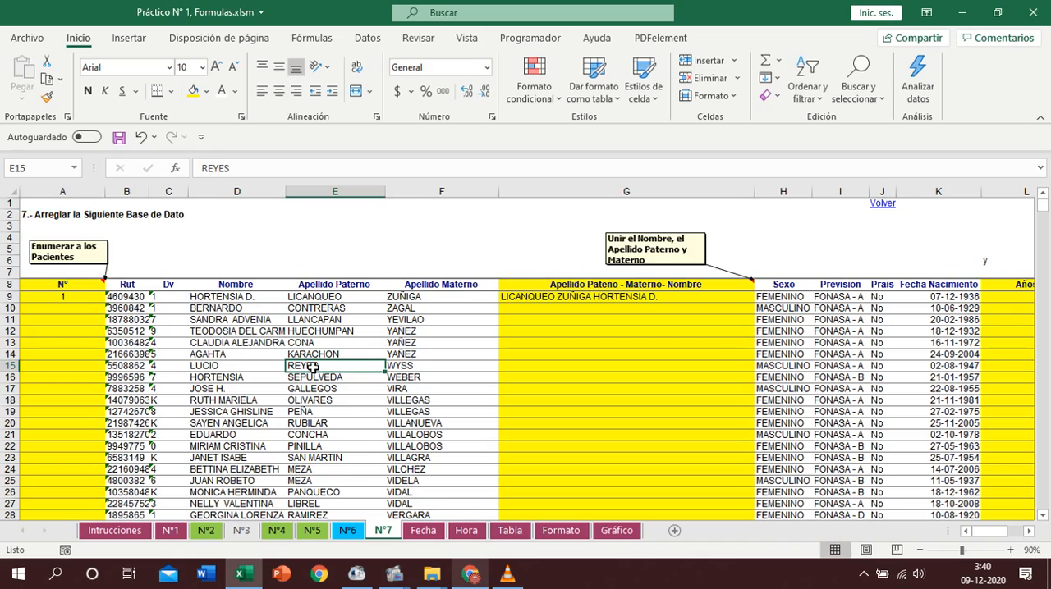
key(ctrl+t)
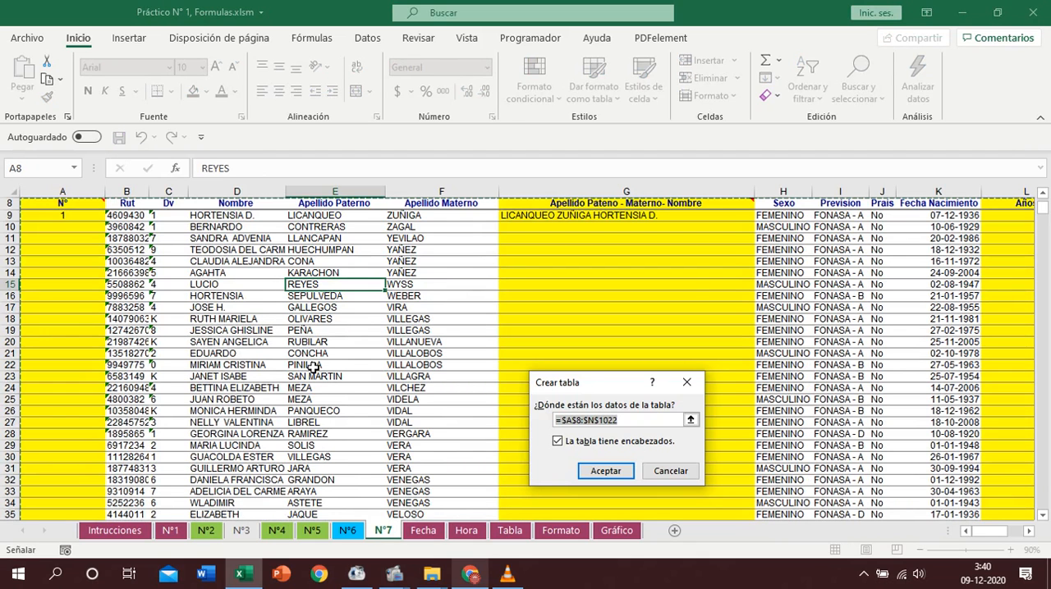
key(Return)
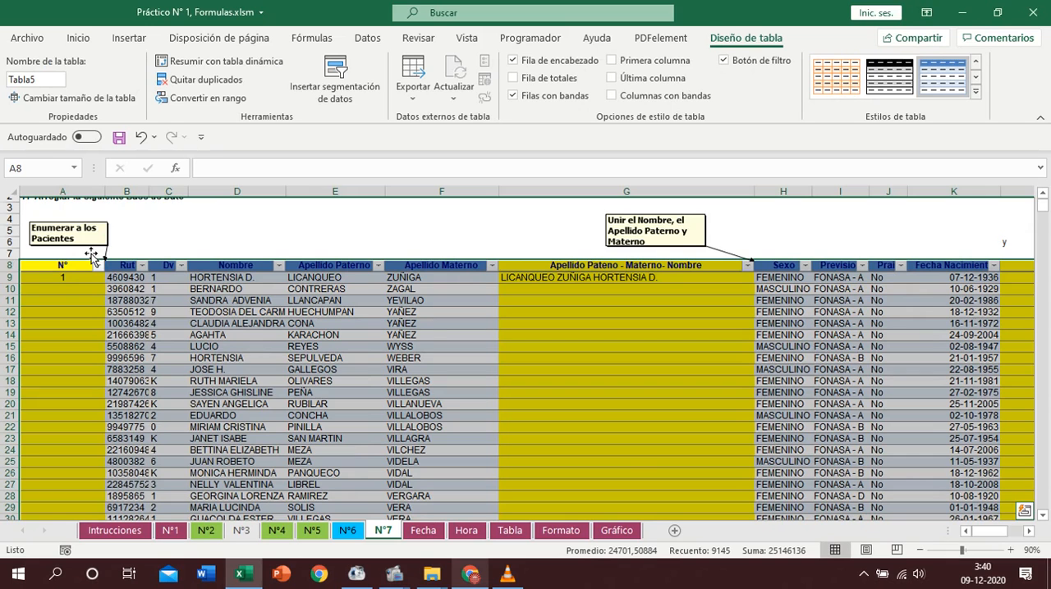
- Number the patients in the N° column by filling down from 1 in A9 as a series
click(74, 278)
double_click(104, 283)
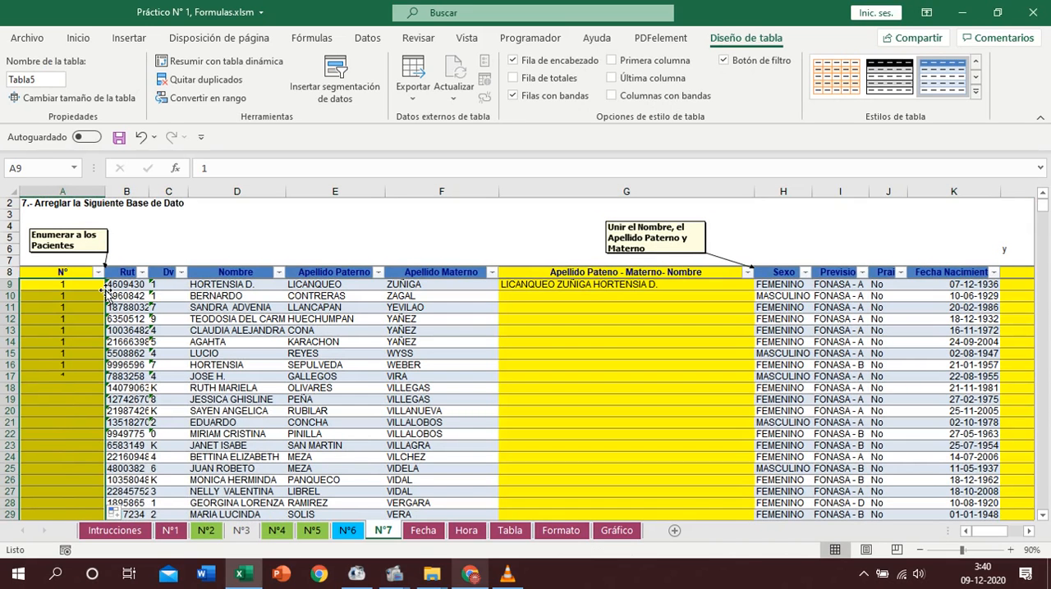
click(116, 510)
click(157, 441)
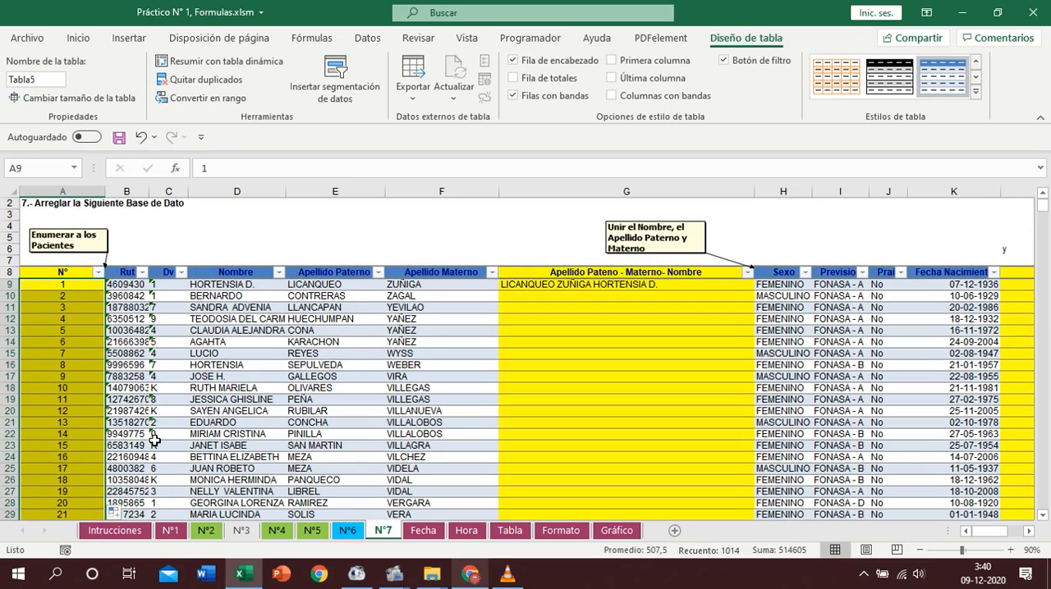
- Reapply the formula =+CONCATENAR(E9;" ";F9;" ";D9) in G9 so it fills the combined surnames and name column
click(592, 285)
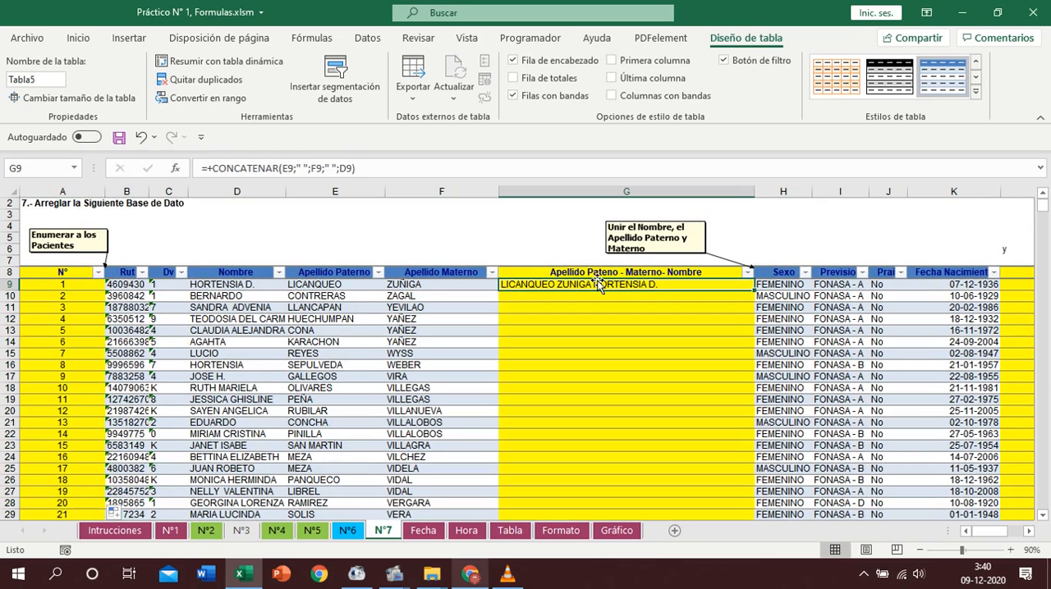
click(175, 169)
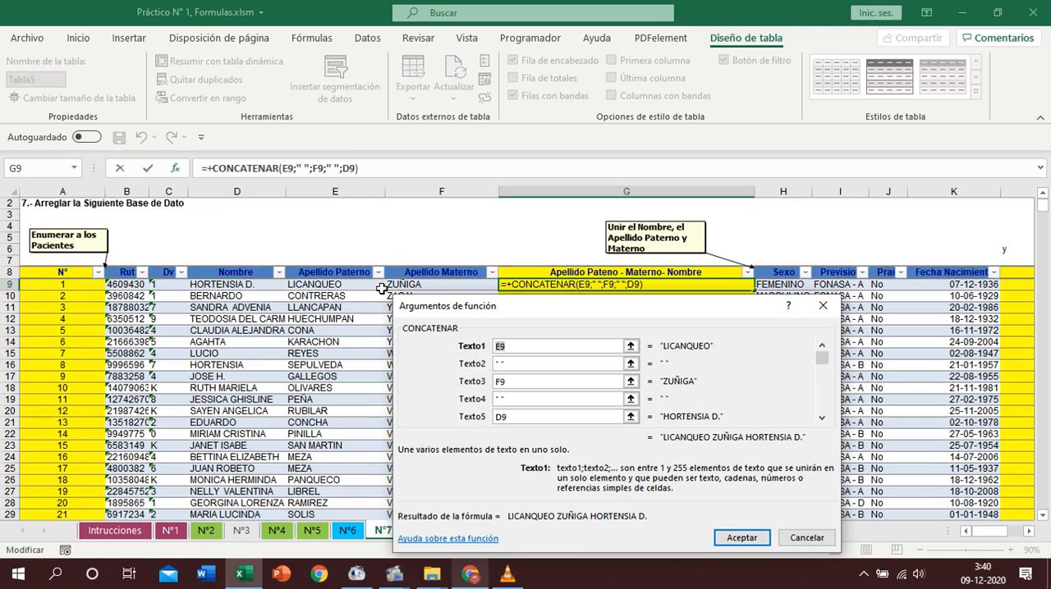
click(738, 538)
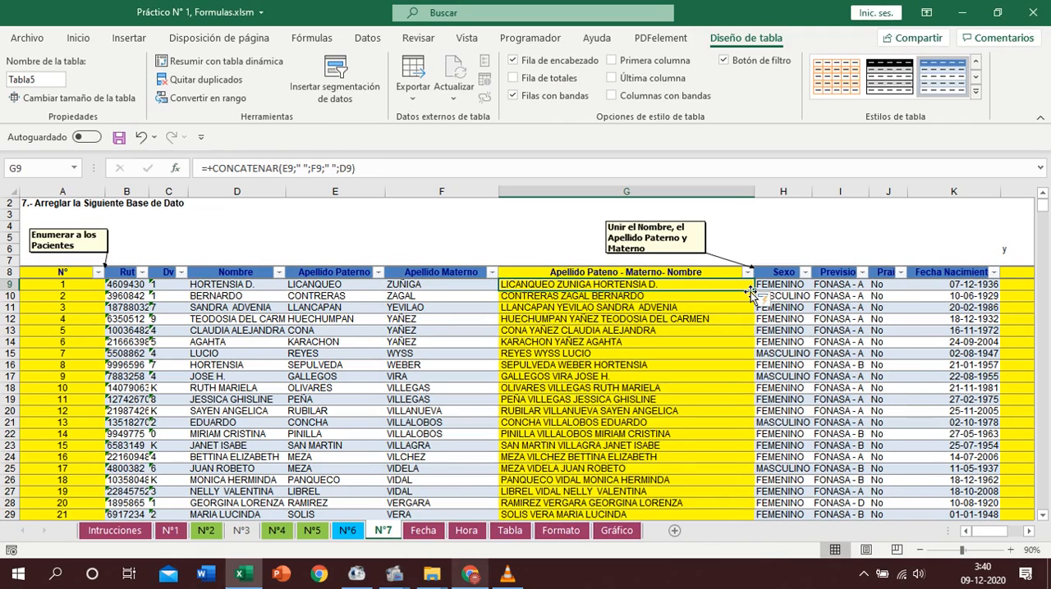
- Reapply the formula =+SIFECHA(K9;HOY();$L$6) in L9 so it fills the Años column
click(1026, 532)
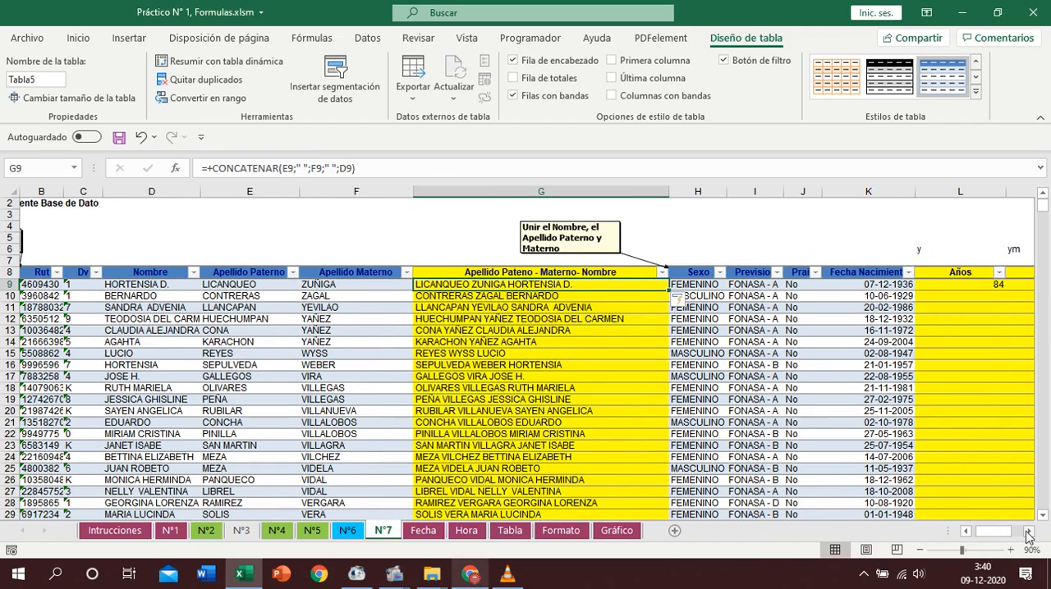
click(1028, 532)
click(1029, 532)
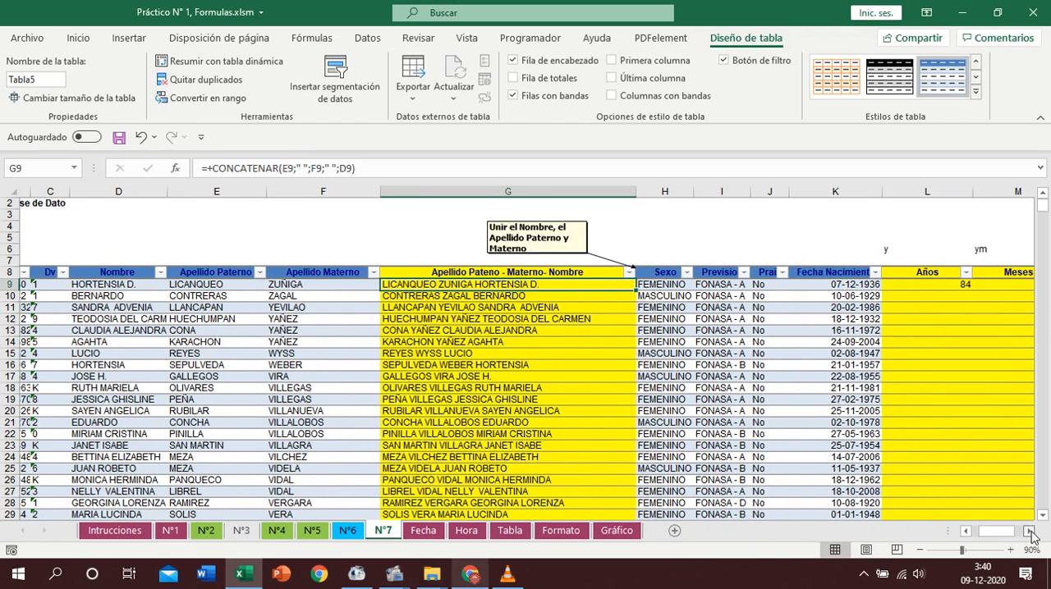
click(1029, 532)
click(779, 284)
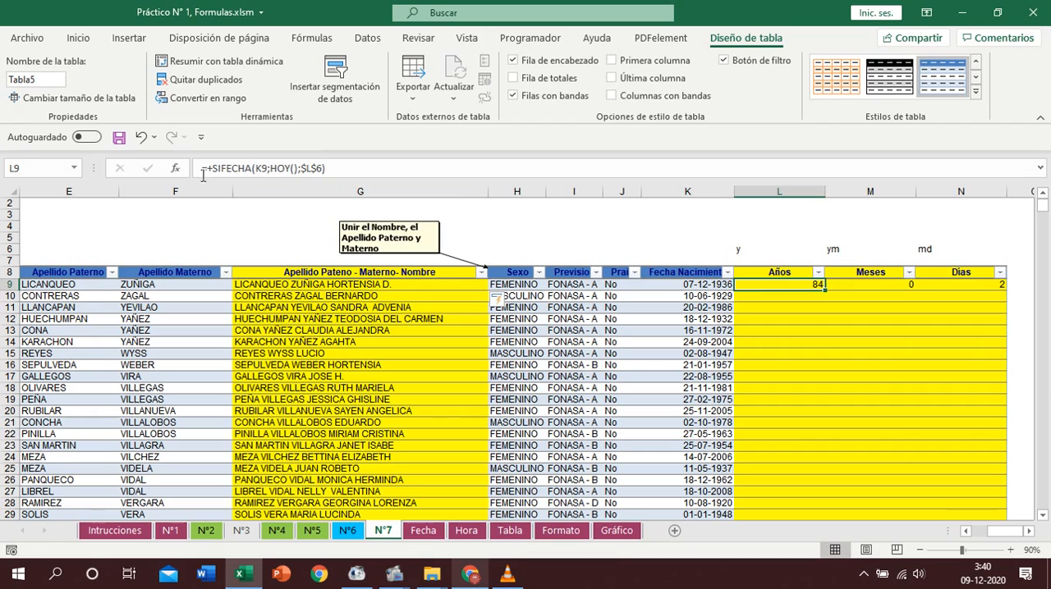
click(175, 168)
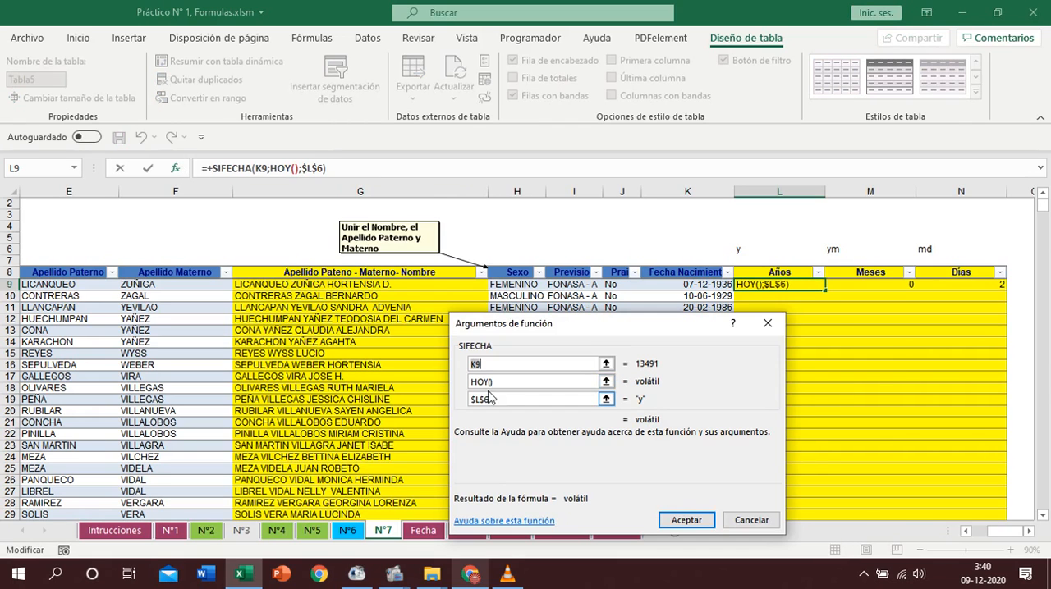
click(686, 521)
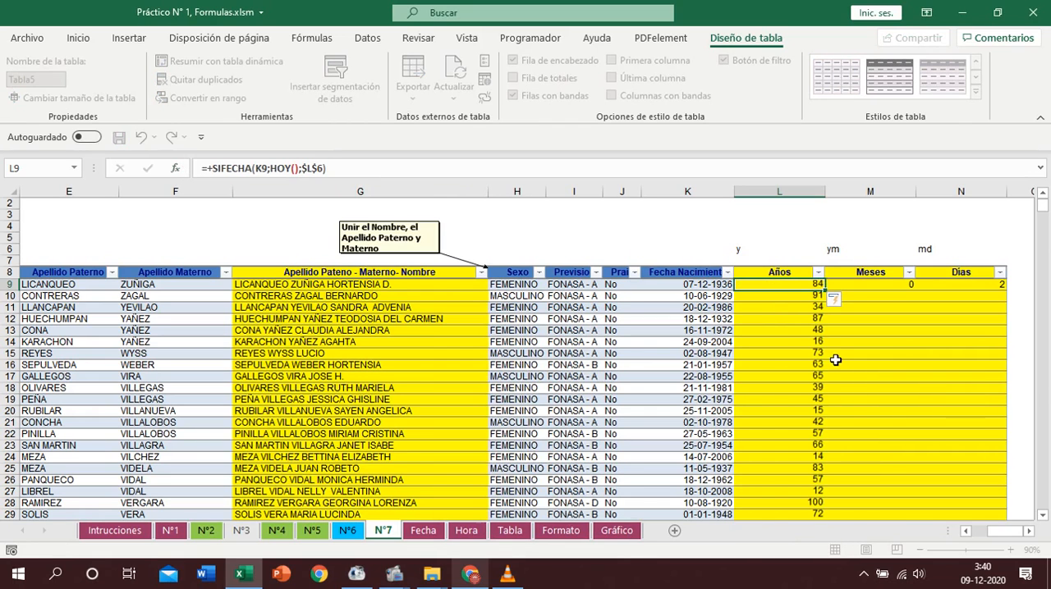
- Reapply the formula =+SIFECHA(K9;HOY();$M$6) in M9 so it fills the Meses column
click(876, 285)
click(180, 171)
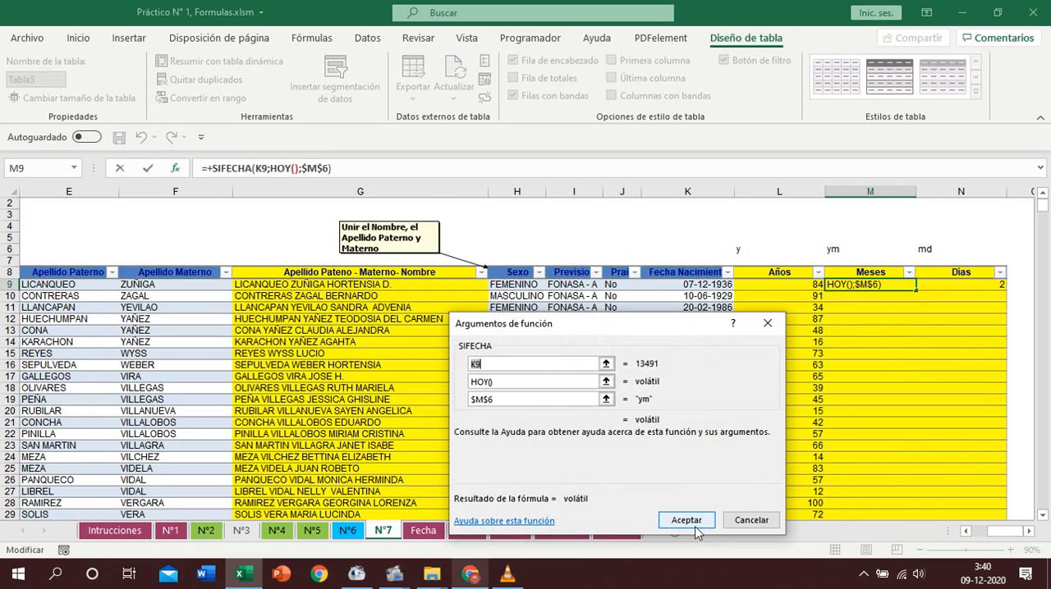
click(687, 520)
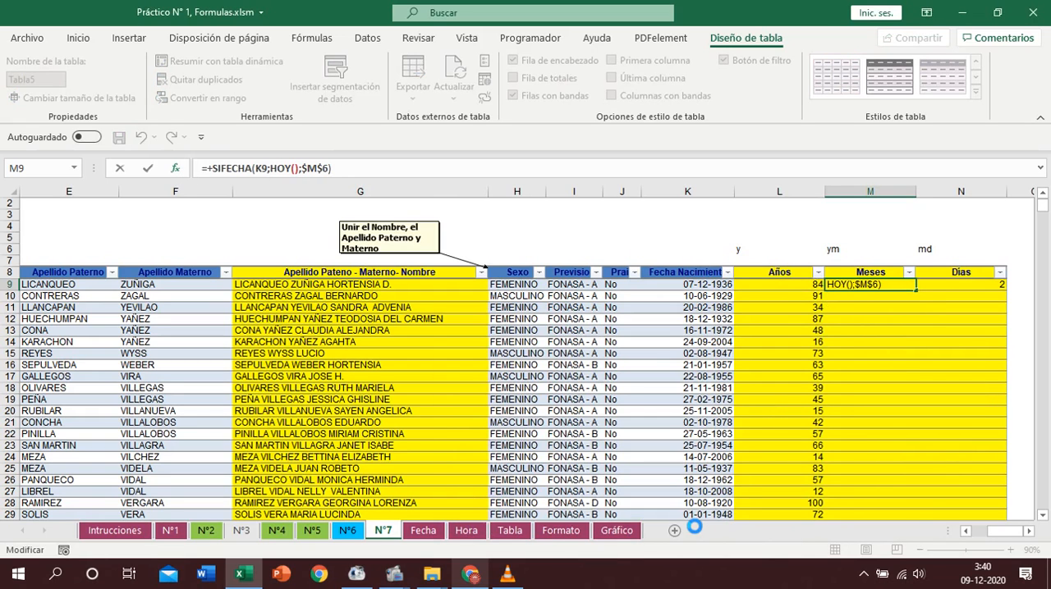
- Reapply the formula =+SIFECHA(K9;HOY();$N$6) in N9 so it fills the Días column
click(965, 286)
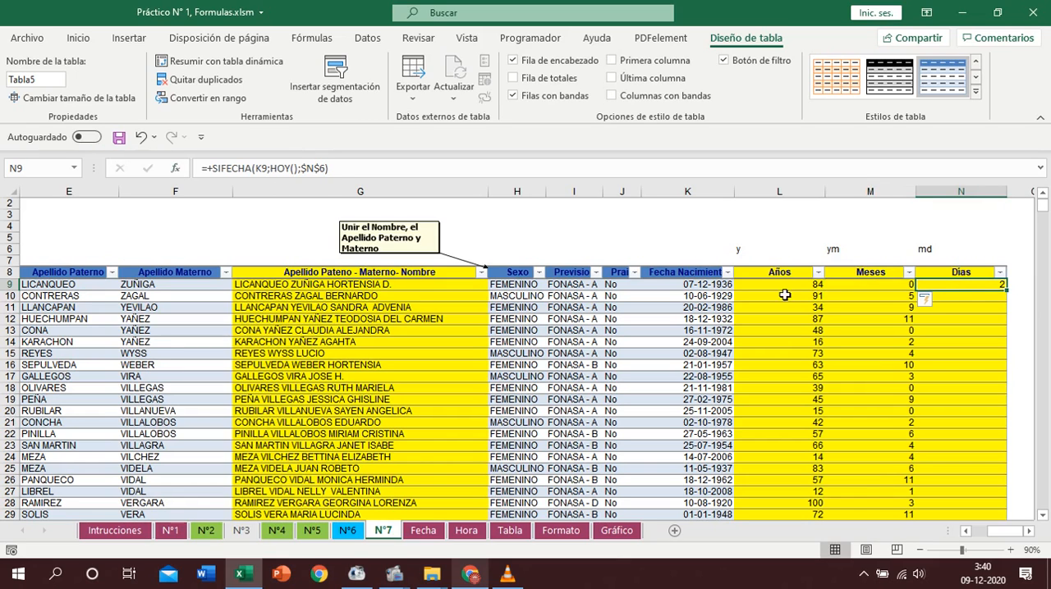
click(177, 169)
click(687, 520)
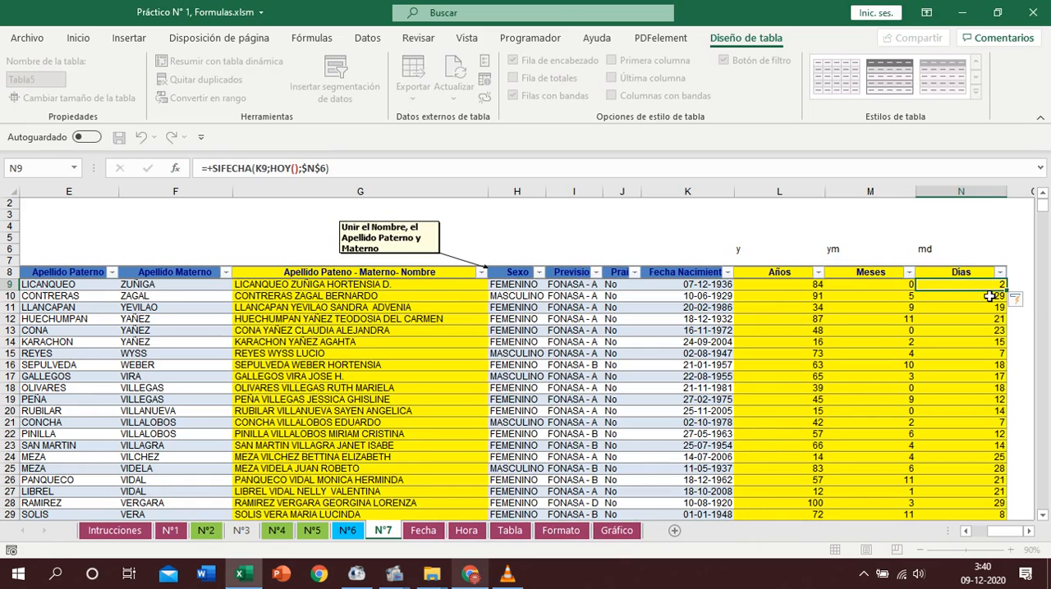
scroll(944, 370, up, 1)
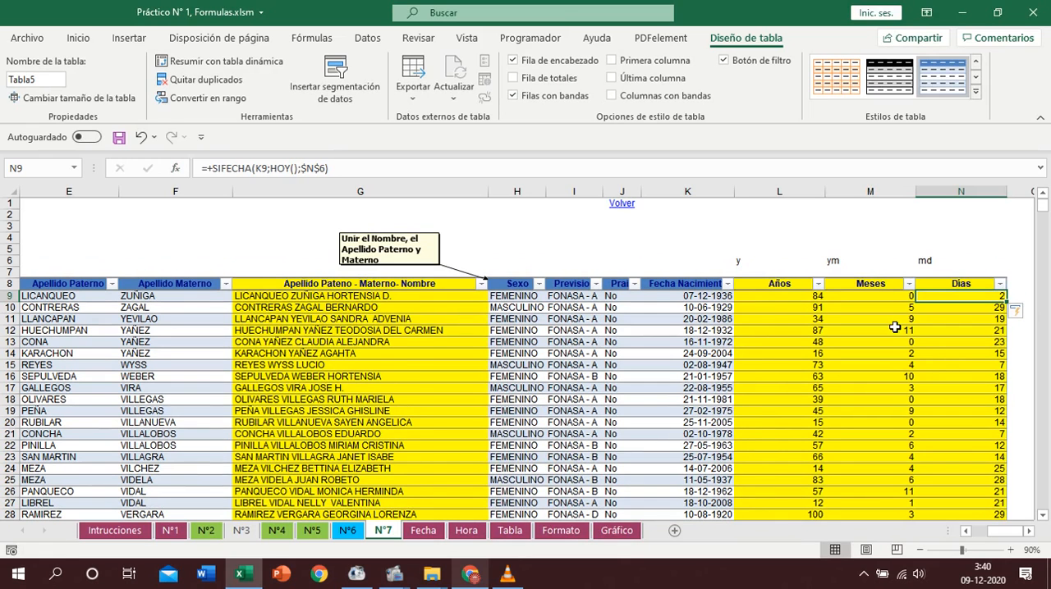
- Review the unit codes in L6, M6 and N6 and the age formula in L9, and return to the Intrucciones sheet through the Volver link
click(744, 264)
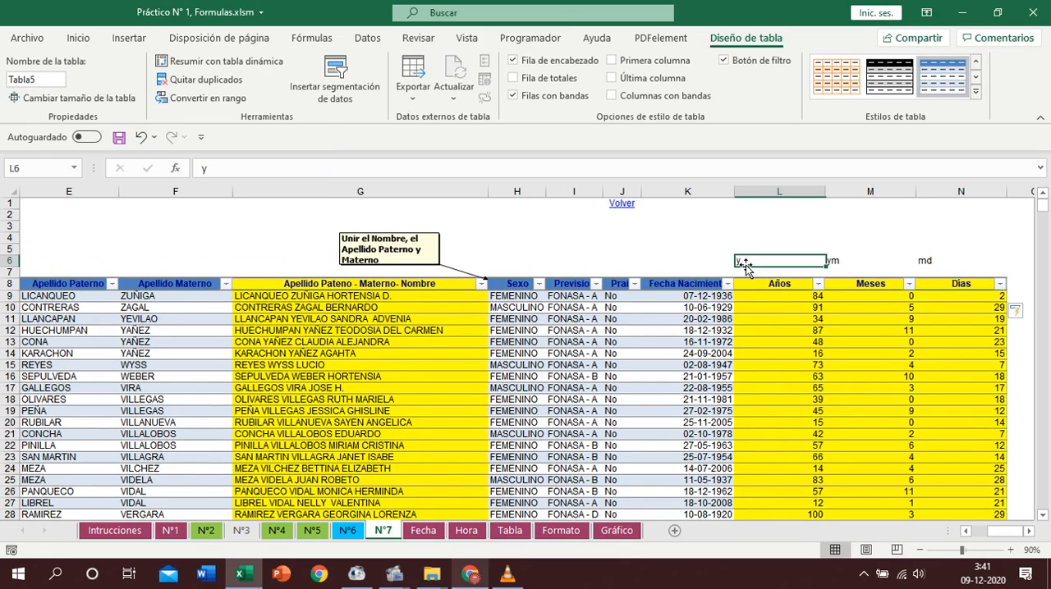
click(862, 262)
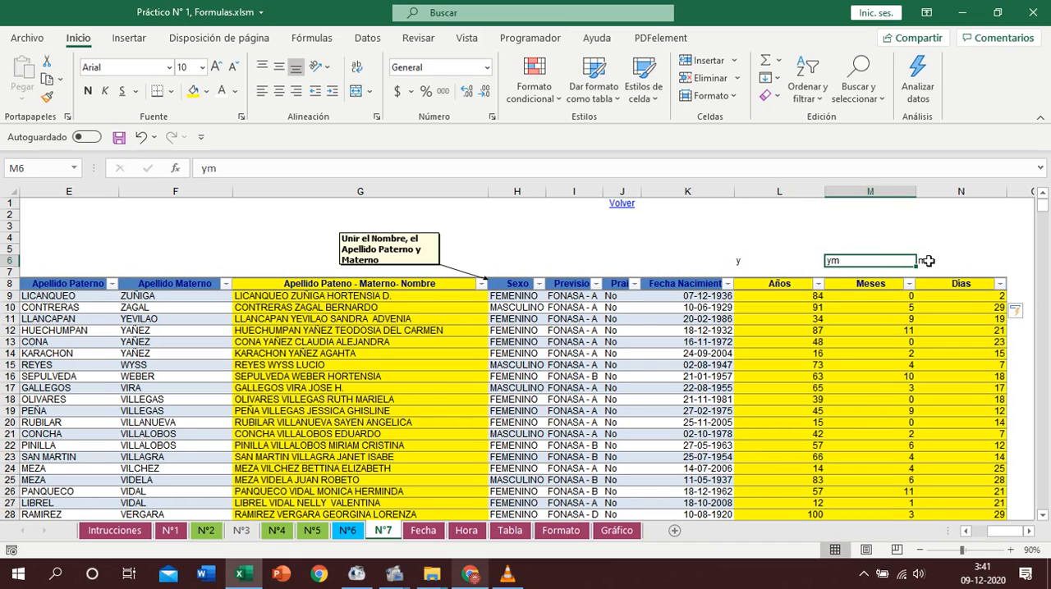
click(928, 261)
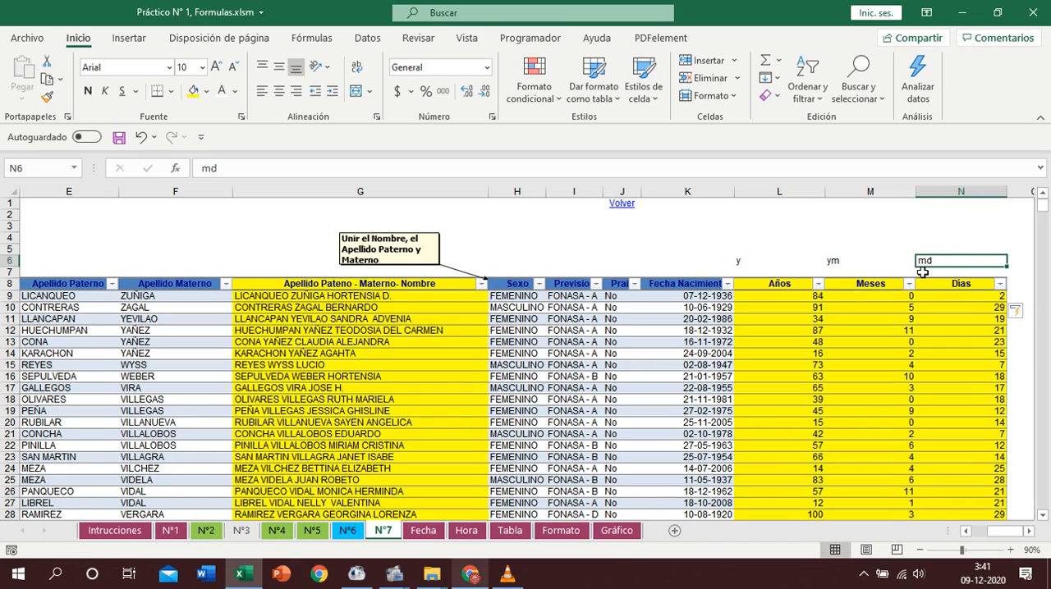
click(811, 300)
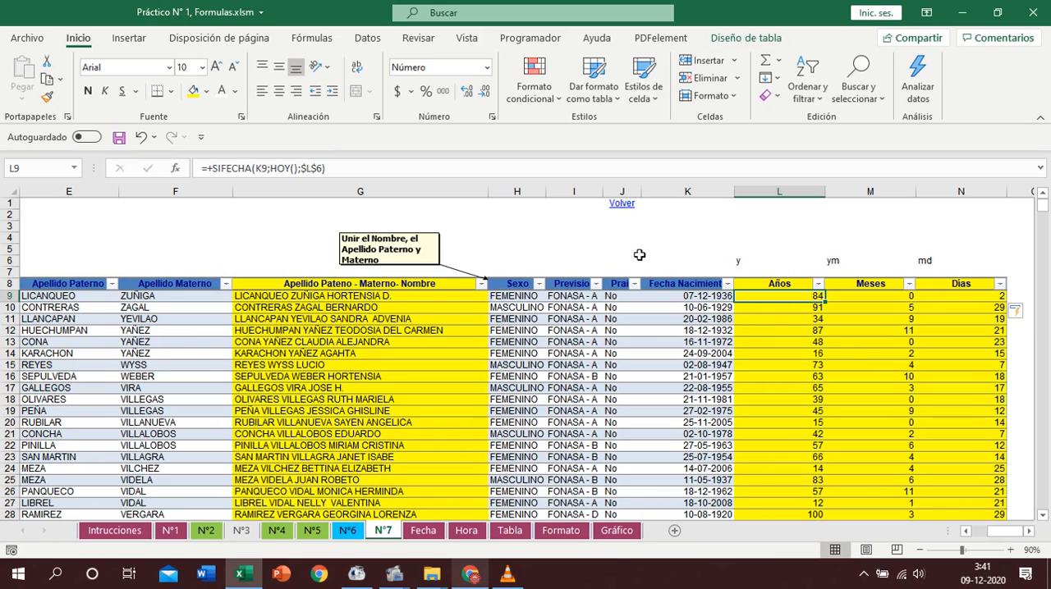
click(623, 205)
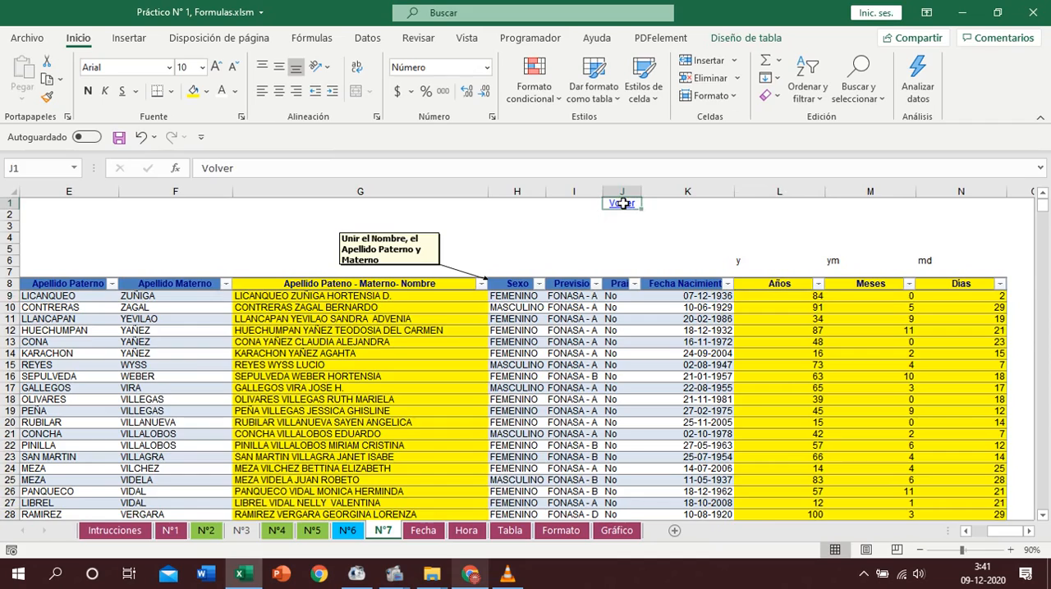
click(622, 204)
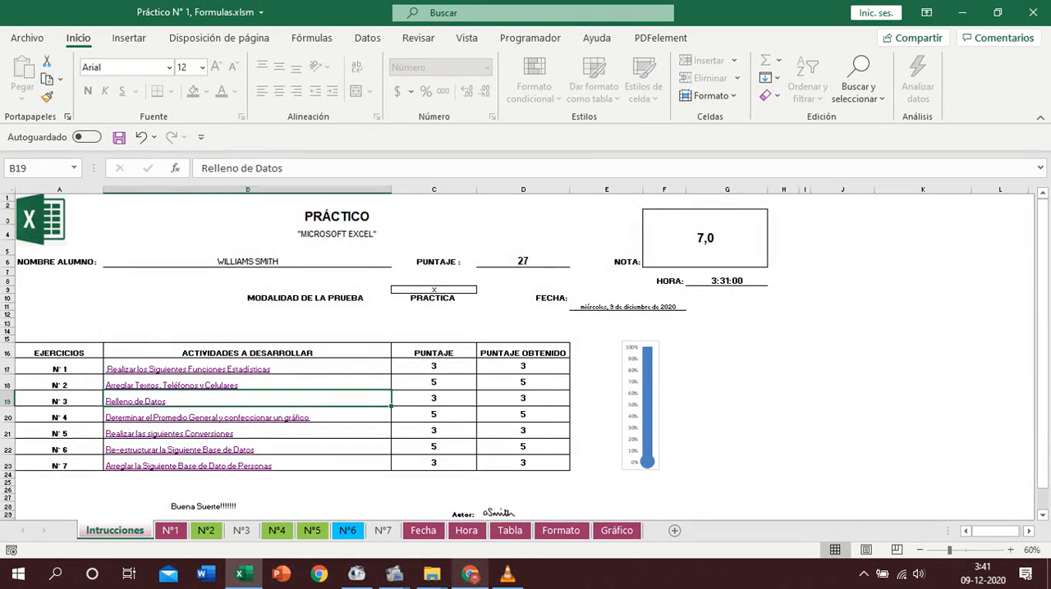
mouse_move(395, 583)
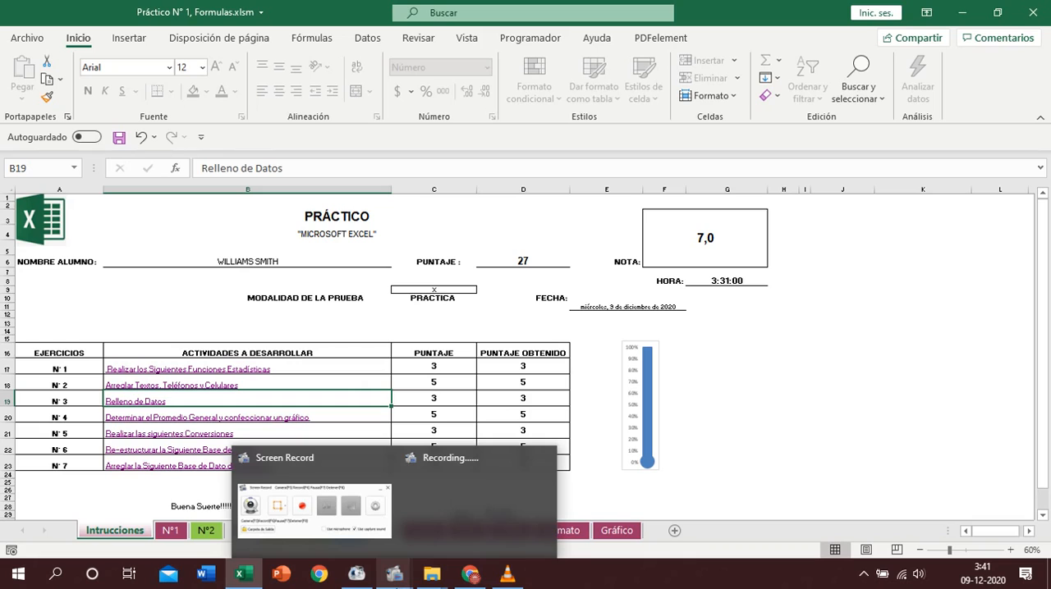
click(502, 565)
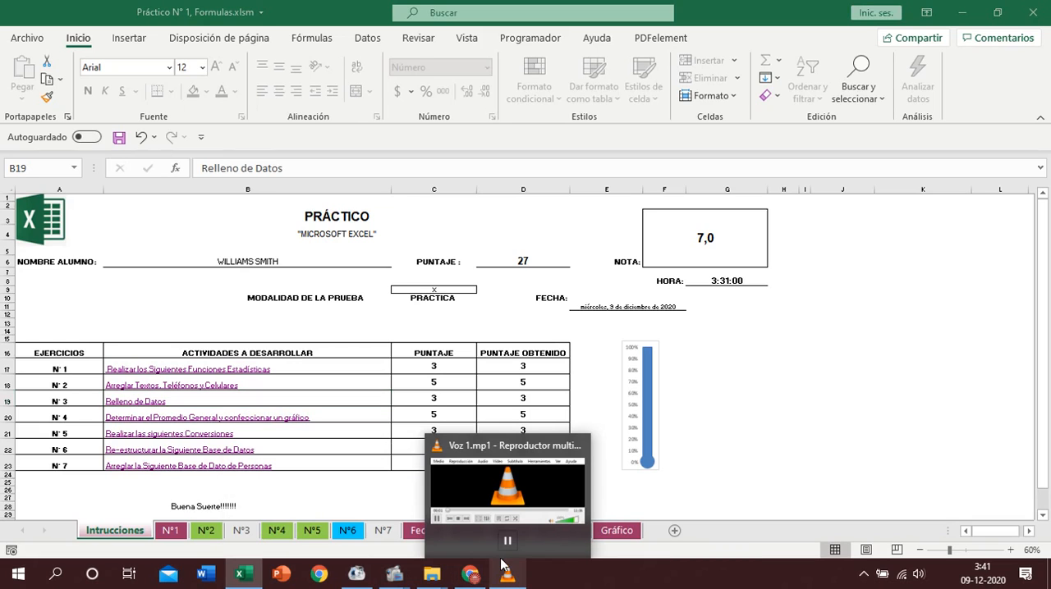
mouse_move(394, 575)
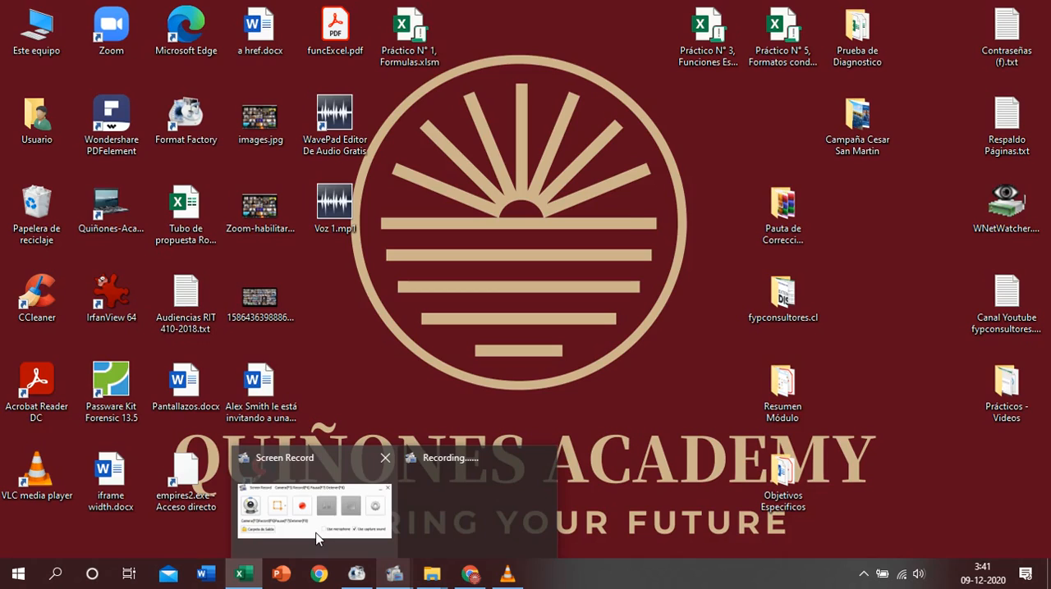
click(317, 538)
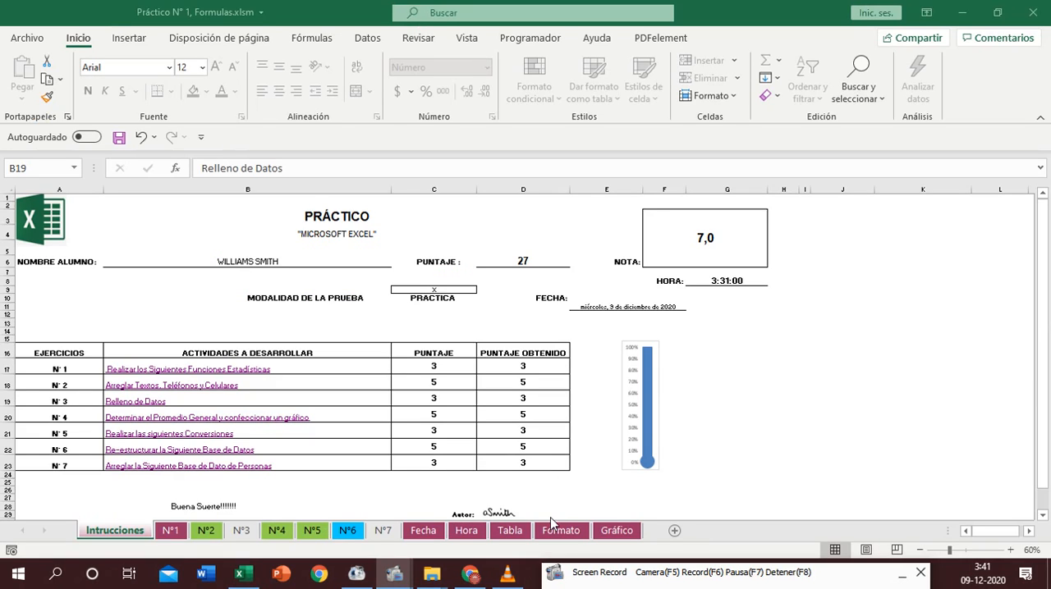